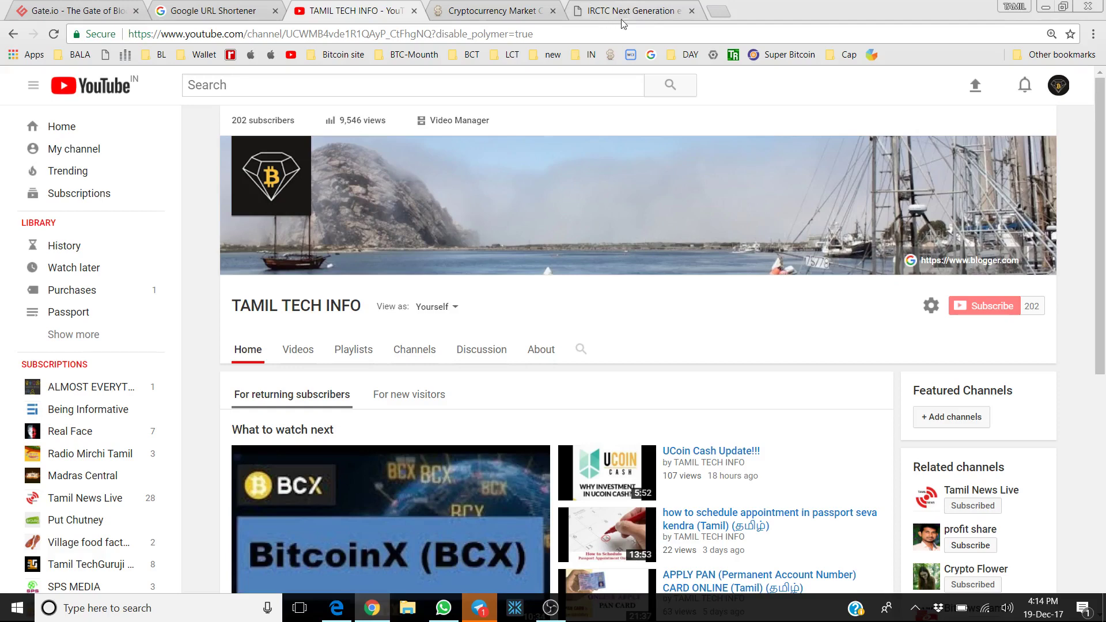
- Open the individual registration form from the IRCTC login page
{"action": "left_click", "coordinate": [626, 14]}
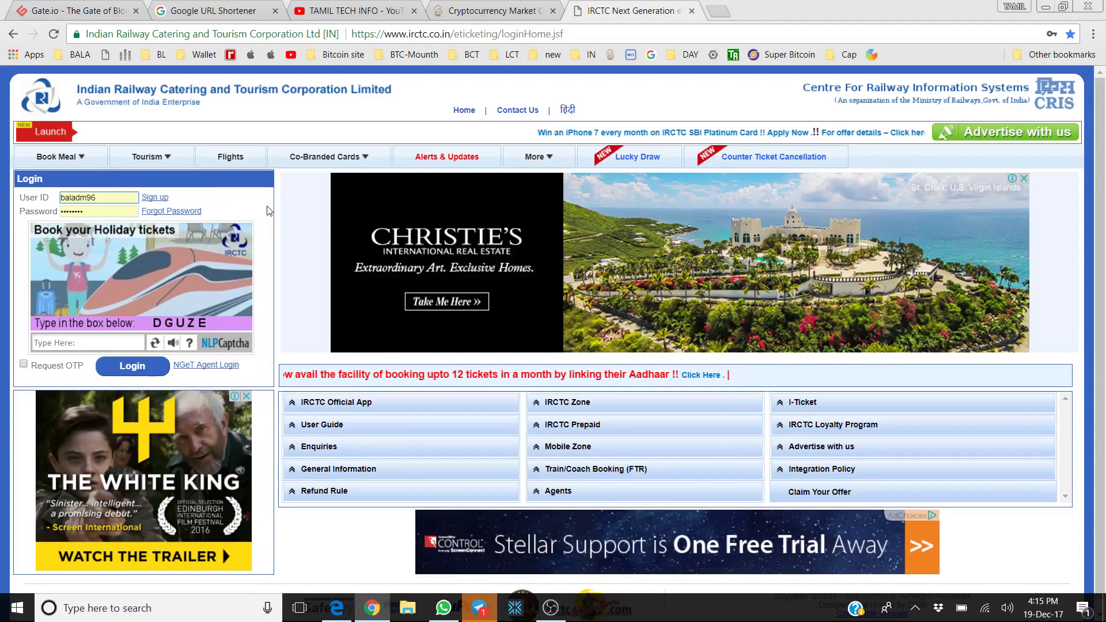
{"action": "left_click", "coordinate": [164, 198]}
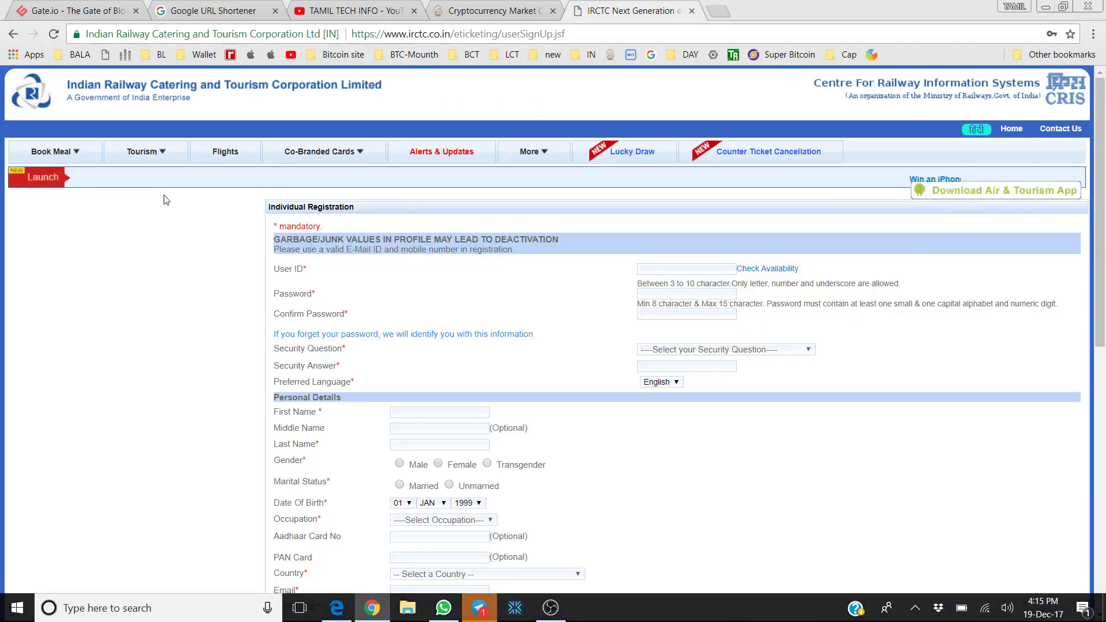
{"action": "left_click", "coordinate": [797, 532]}
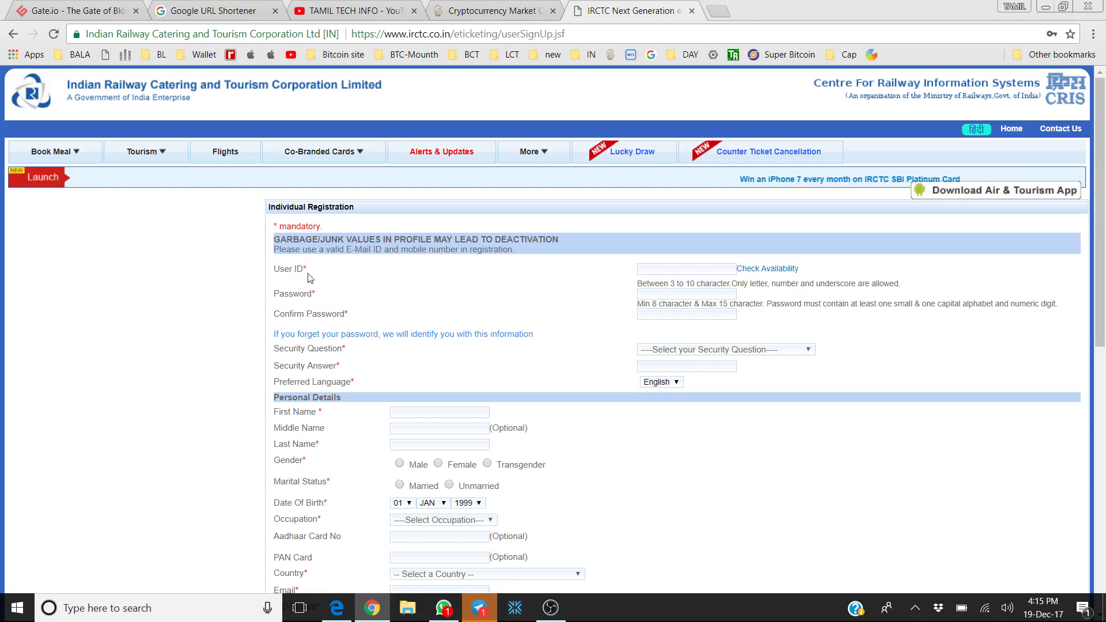
- Examine the User ID field and the choices offered for the security question
{"action": "left_click", "coordinate": [700, 270]}
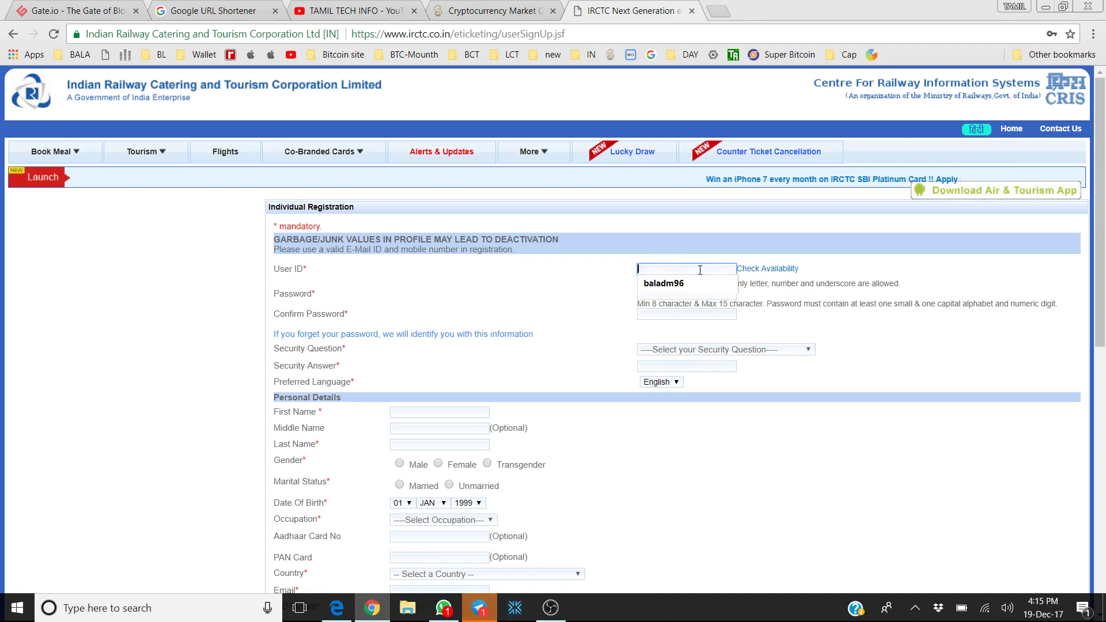
{"action": "left_click", "coordinate": [595, 281]}
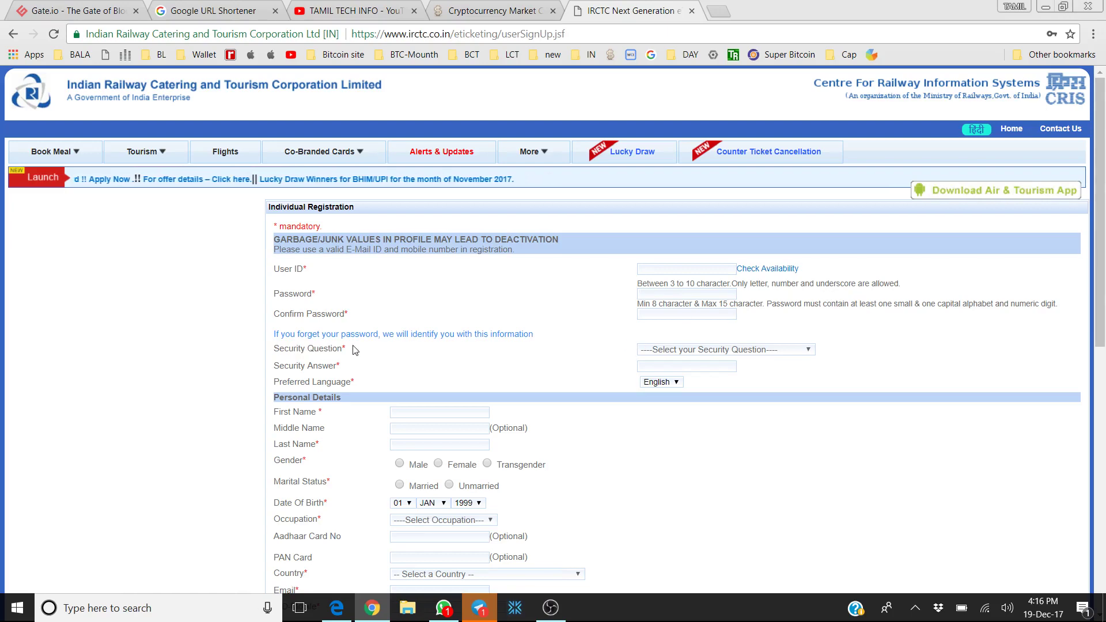
{"action": "left_click", "coordinate": [669, 352]}
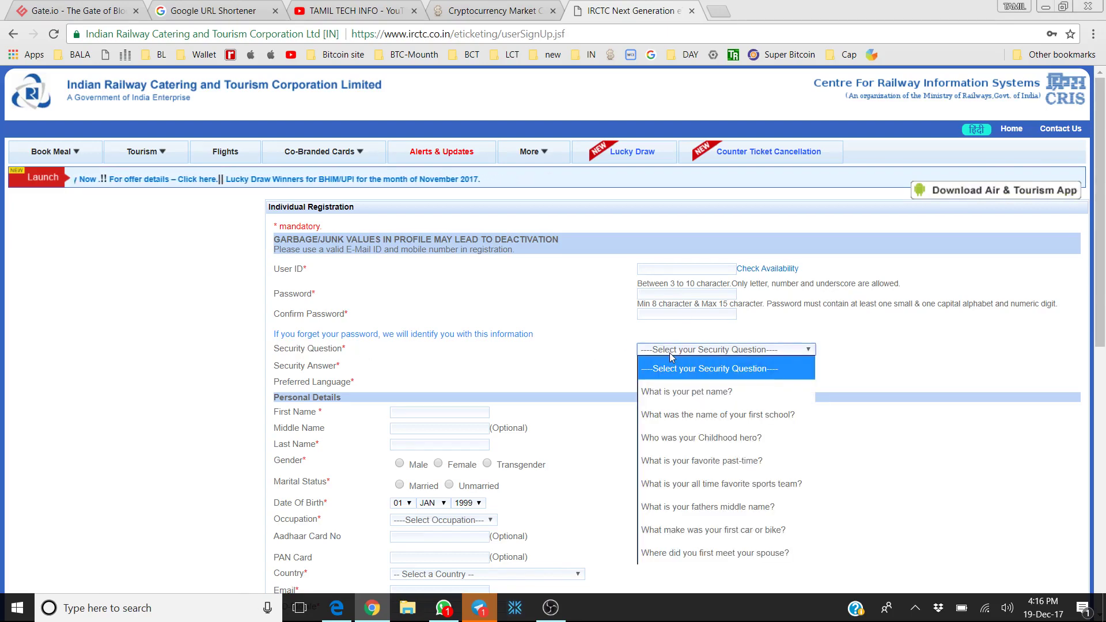
{"action": "left_click", "coordinate": [545, 356]}
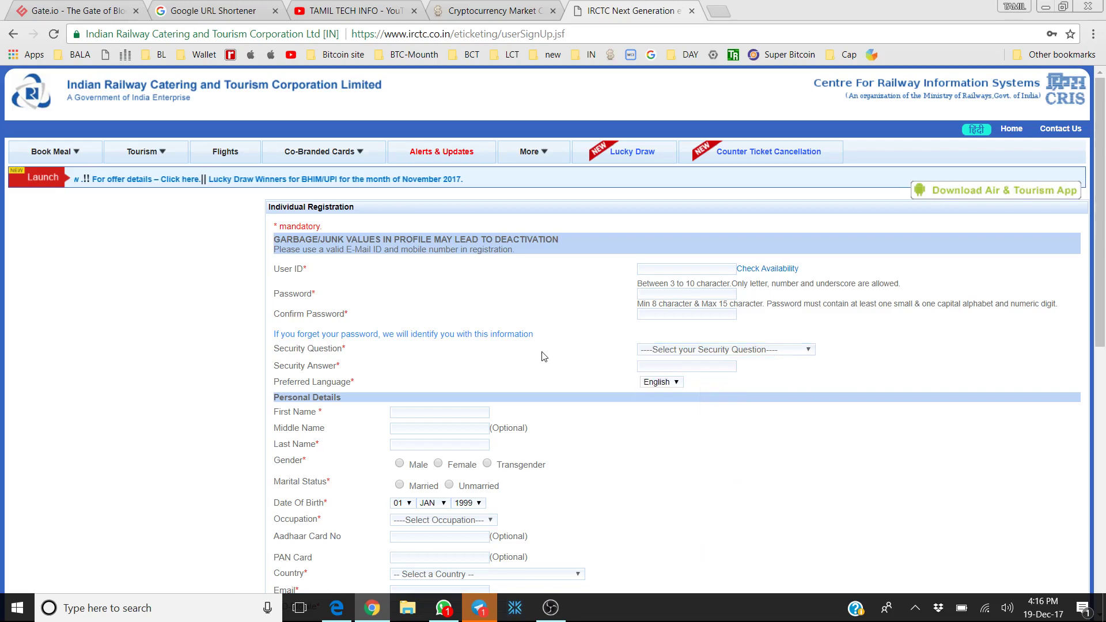
{"action": "left_click", "coordinate": [670, 353]}
{"action": "left_click", "coordinate": [567, 380]}
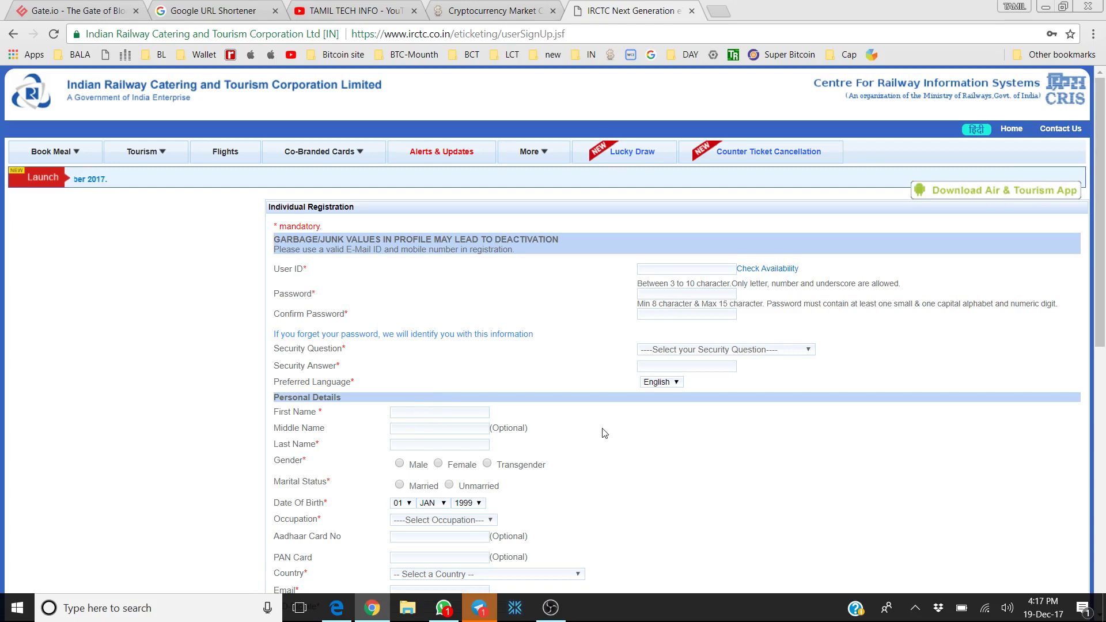
- Examine the first and last name fields, the occupation choices and the optional Aadhaar field under Personal Details
{"action": "left_click", "coordinate": [427, 413]}
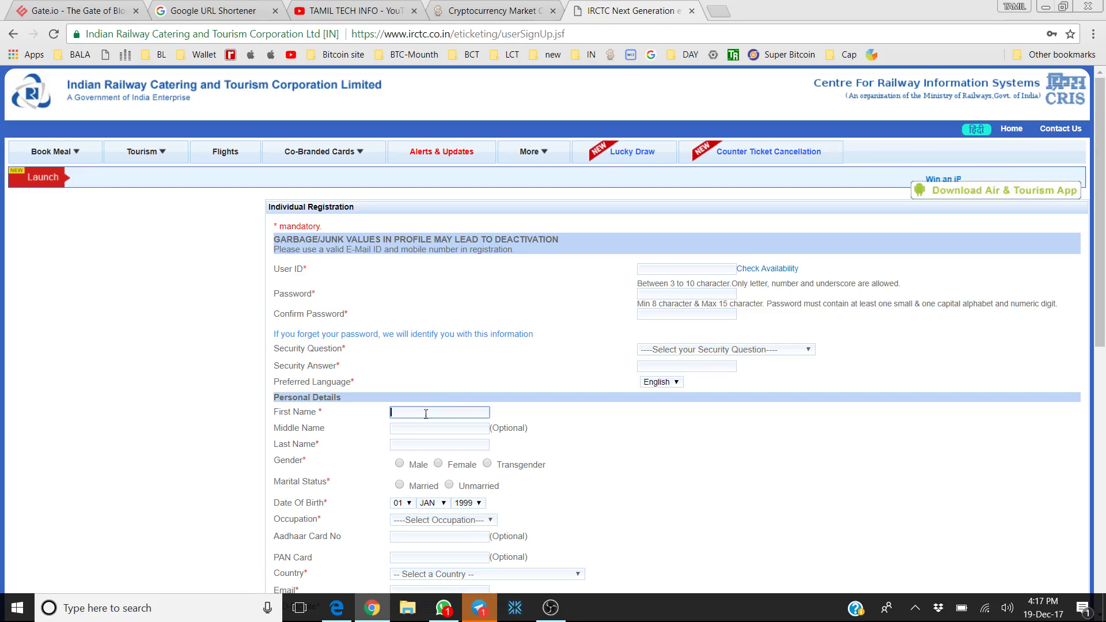
{"action": "left_click", "coordinate": [417, 446]}
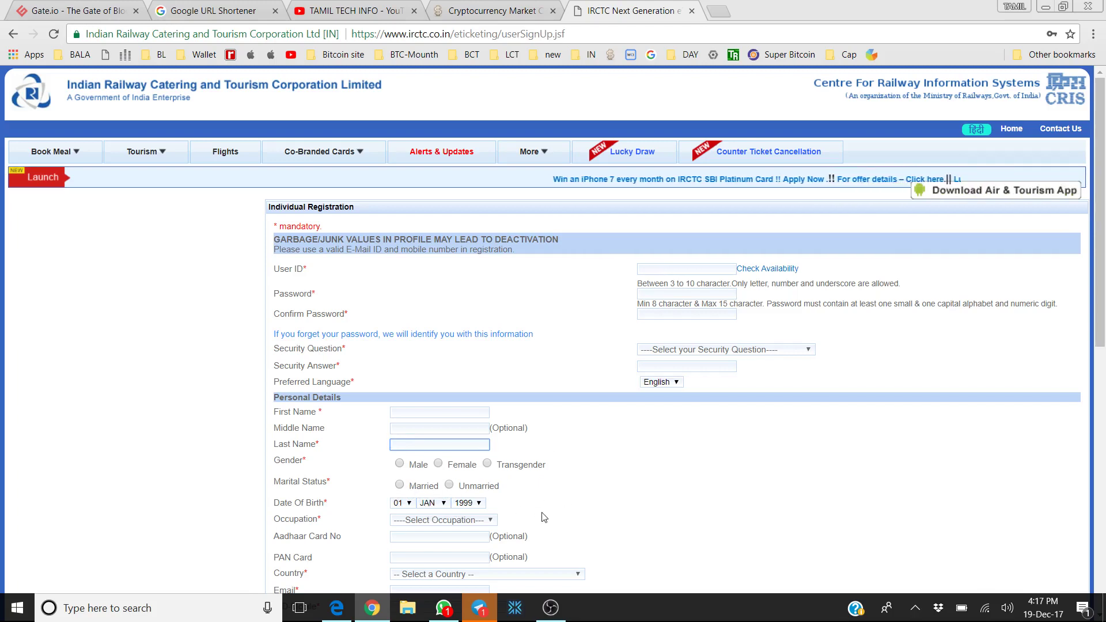
{"action": "left_click", "coordinate": [465, 520]}
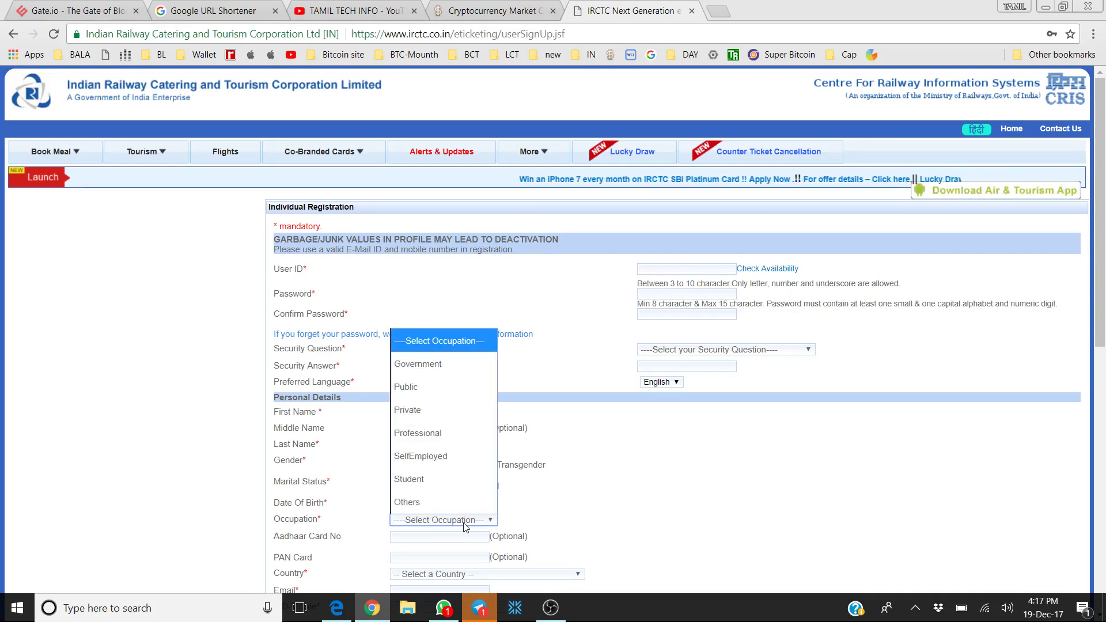
{"action": "left_click", "coordinate": [616, 494]}
{"action": "scroll", "coordinate": [615, 494], "scroll_direction": "down", "scroll_amount": 5}
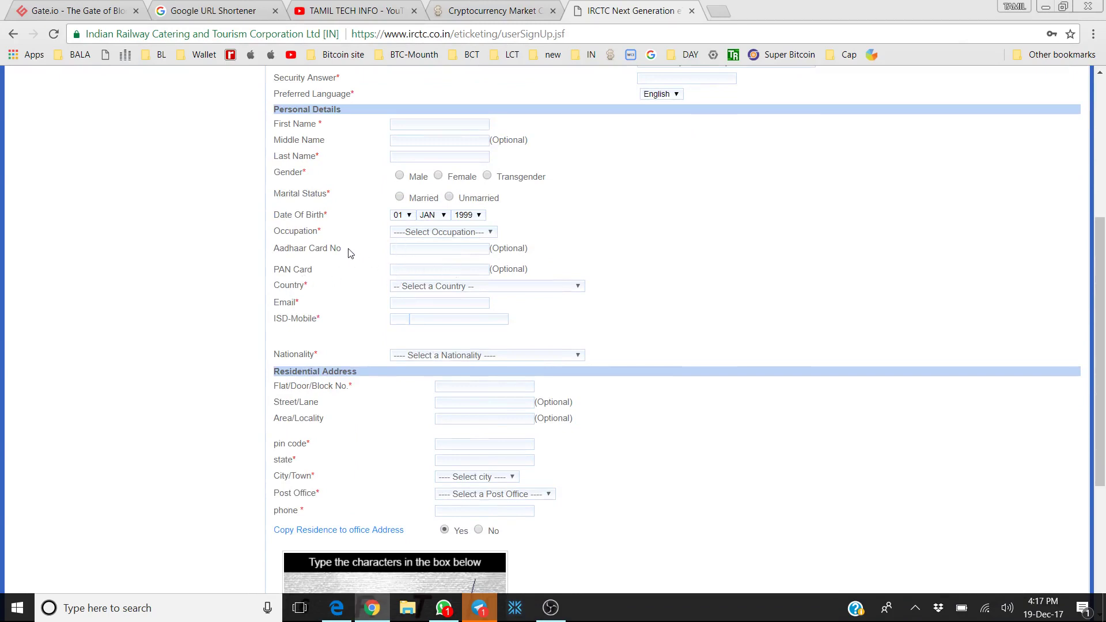
{"action": "left_click_drag", "start_coordinate": [336, 252], "coordinate": [311, 259]}
{"action": "left_click", "coordinate": [269, 257]}
- Try to enter the country code +91 in the ISD-Mobile field
{"action": "left_click", "coordinate": [403, 321]}
{"action": "type", "text": "00"}
{"action": "type", "text": "9"}
{"action": "key", "text": "BackSpace"}
{"action": "key", "text": "BackSpace"}
{"action": "key", "text": "BackSpace"}
{"action": "type", "text": "+91"}
{"action": "left_click", "coordinate": [447, 319]}
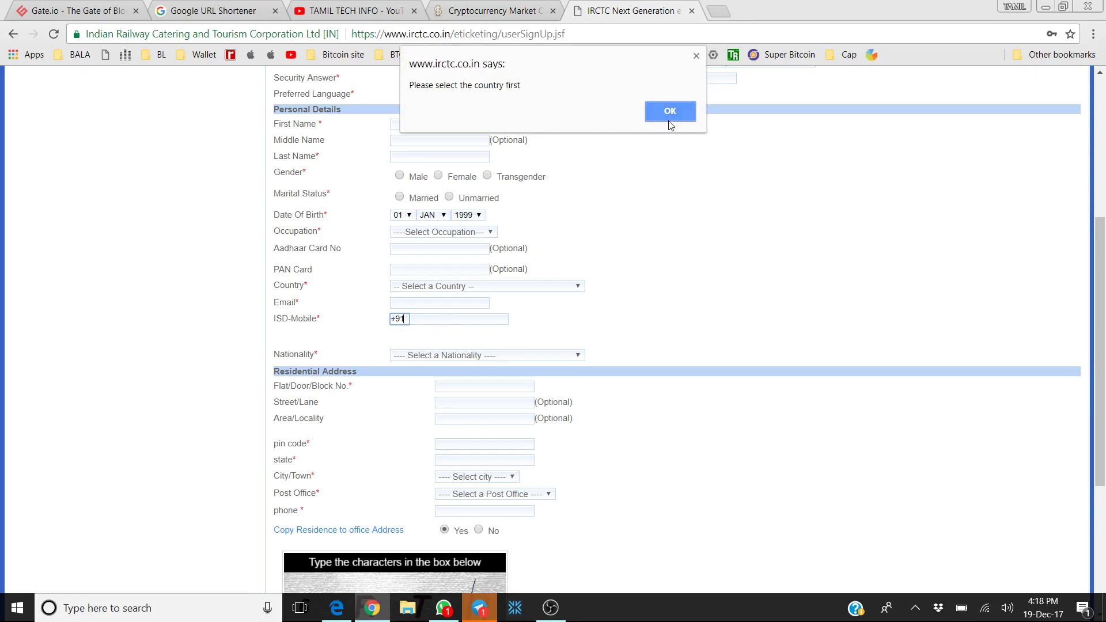
{"action": "left_click", "coordinate": [696, 56]}
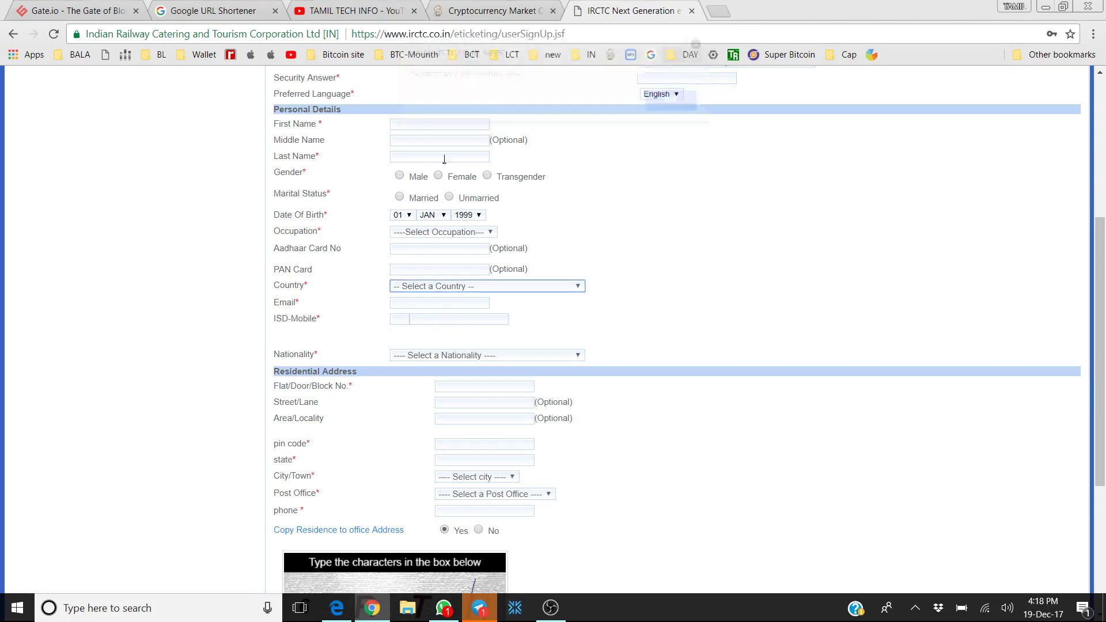
- Set the country under Personal Details to India
{"action": "left_click", "coordinate": [439, 288]}
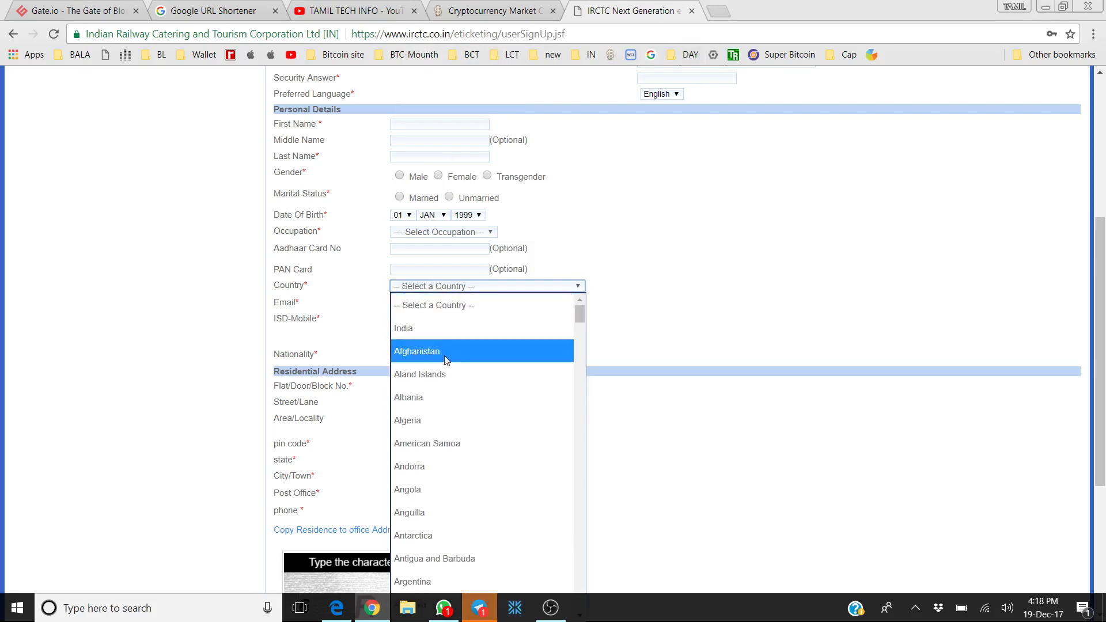
{"action": "type", "text": "ic"}
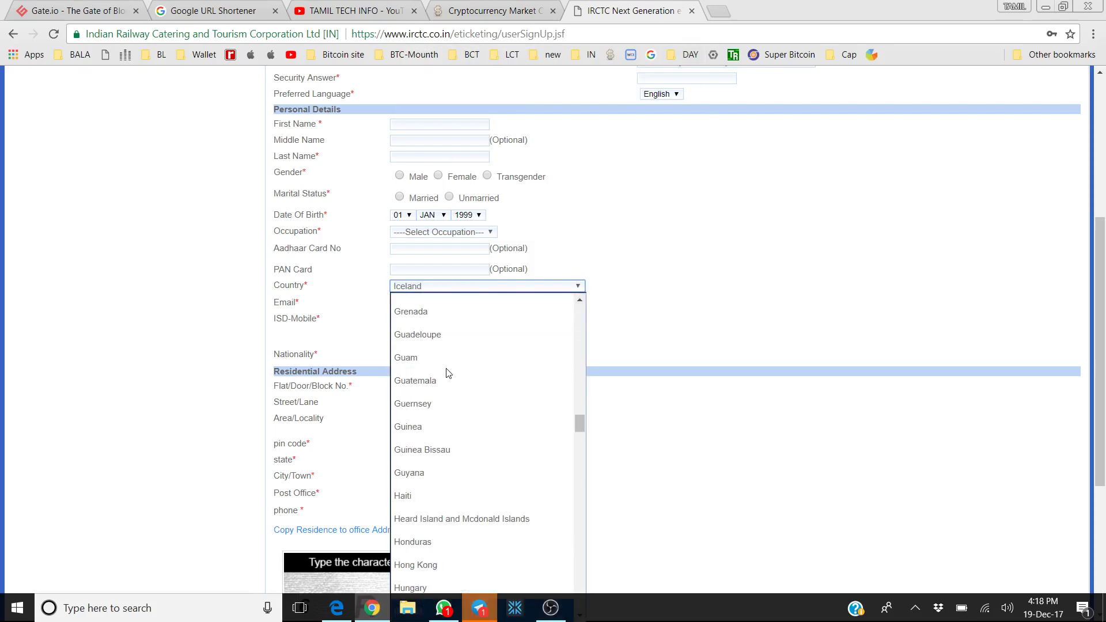
{"action": "type", "text": "n"}
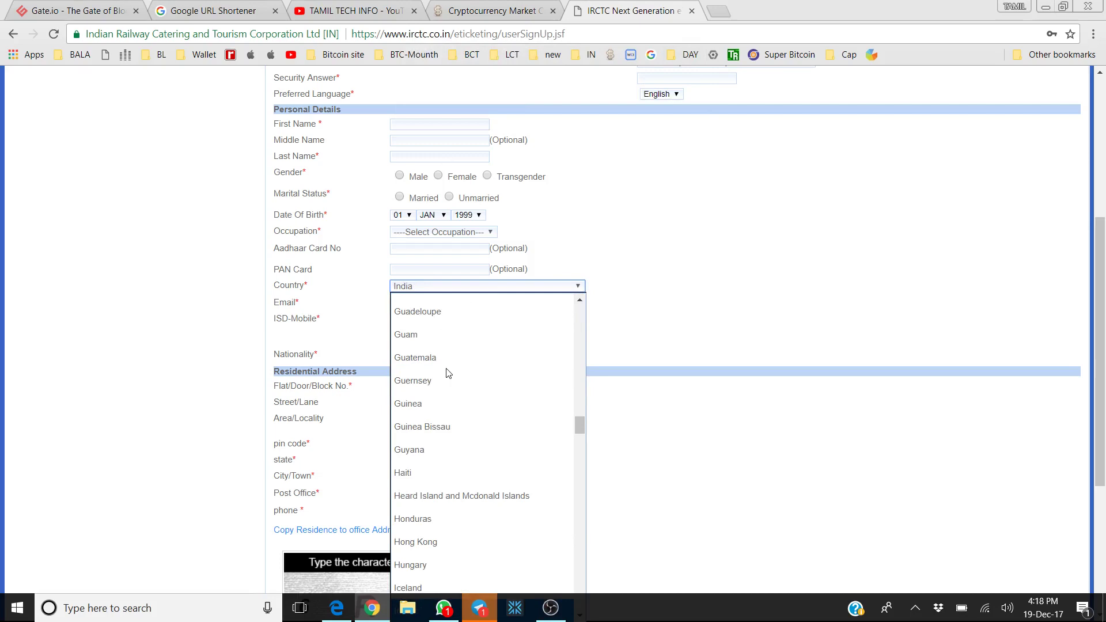
{"action": "key", "text": "Return"}
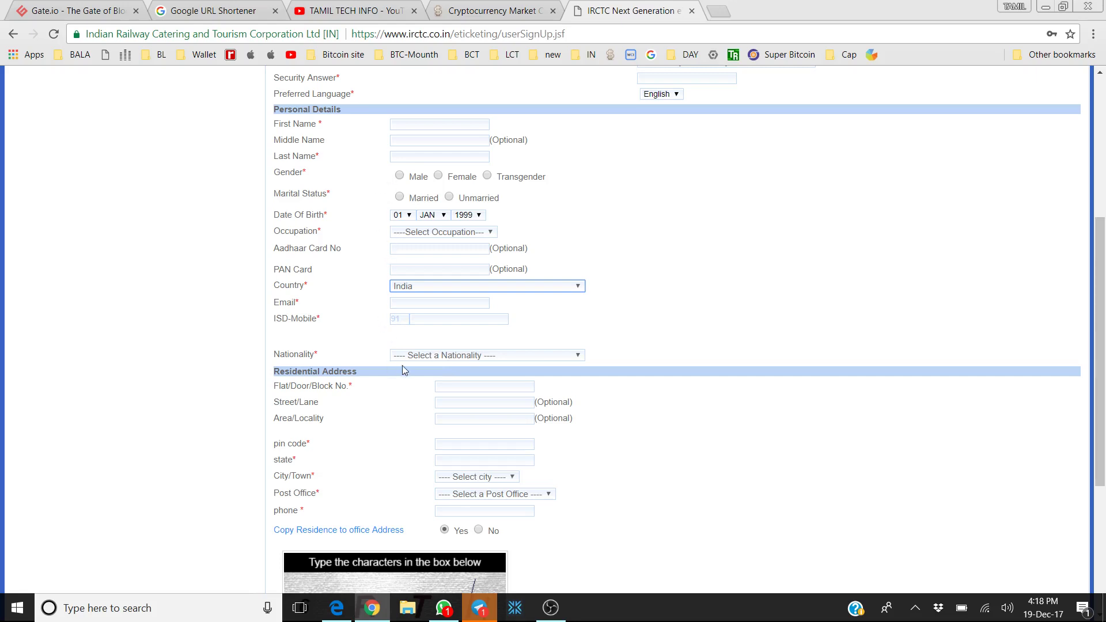
- Examine the nationality choices, the mobile number field, and the post office and city lists of the residential address
{"action": "left_click", "coordinate": [521, 356]}
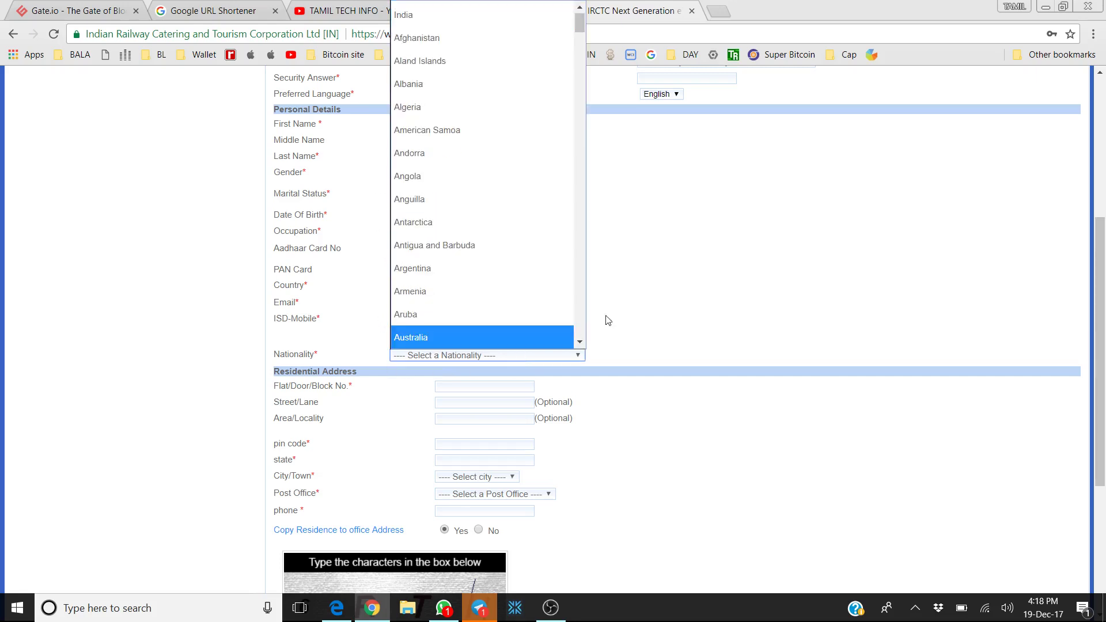
{"action": "left_click", "coordinate": [638, 319]}
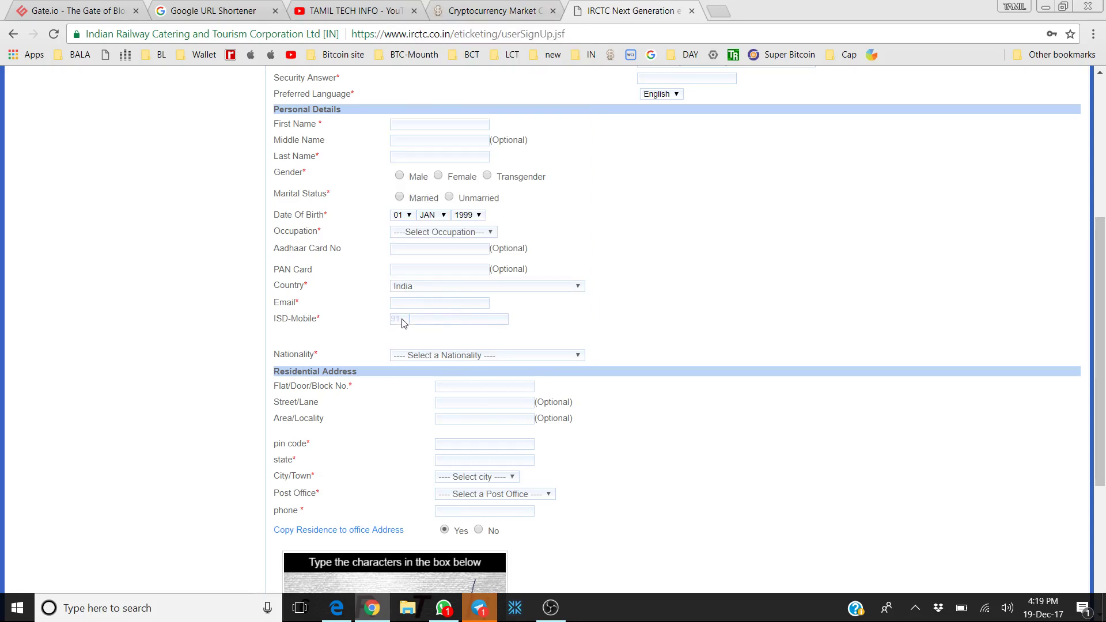
{"action": "left_click", "coordinate": [437, 320]}
{"action": "left_click", "coordinate": [582, 321]}
{"action": "scroll", "coordinate": [680, 334], "scroll_direction": "down", "scroll_amount": 3}
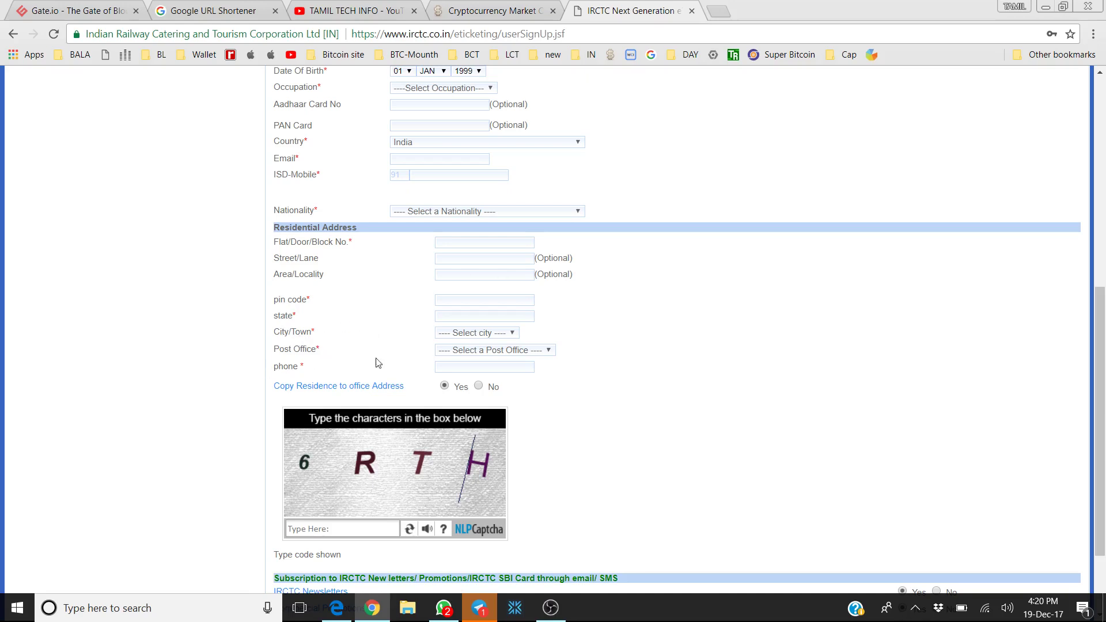
{"action": "left_click", "coordinate": [471, 353]}
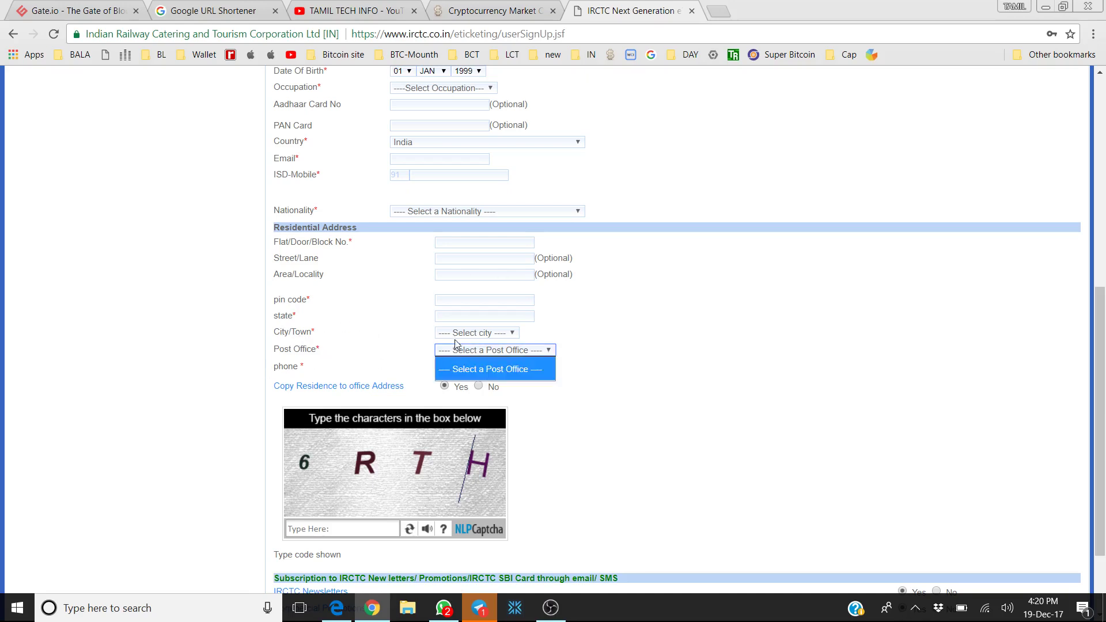
{"action": "left_click", "coordinate": [461, 334]}
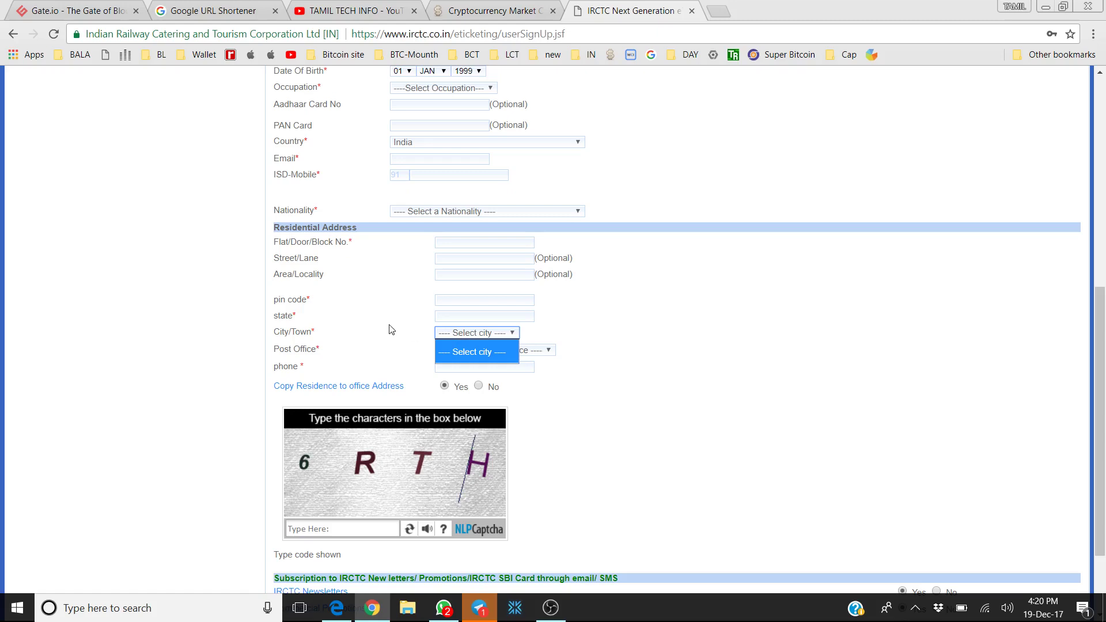
{"action": "left_click", "coordinate": [448, 316]}
- Enter the postal code of the residential address and select its matching city and post office
{"action": "left_click", "coordinate": [447, 299]}
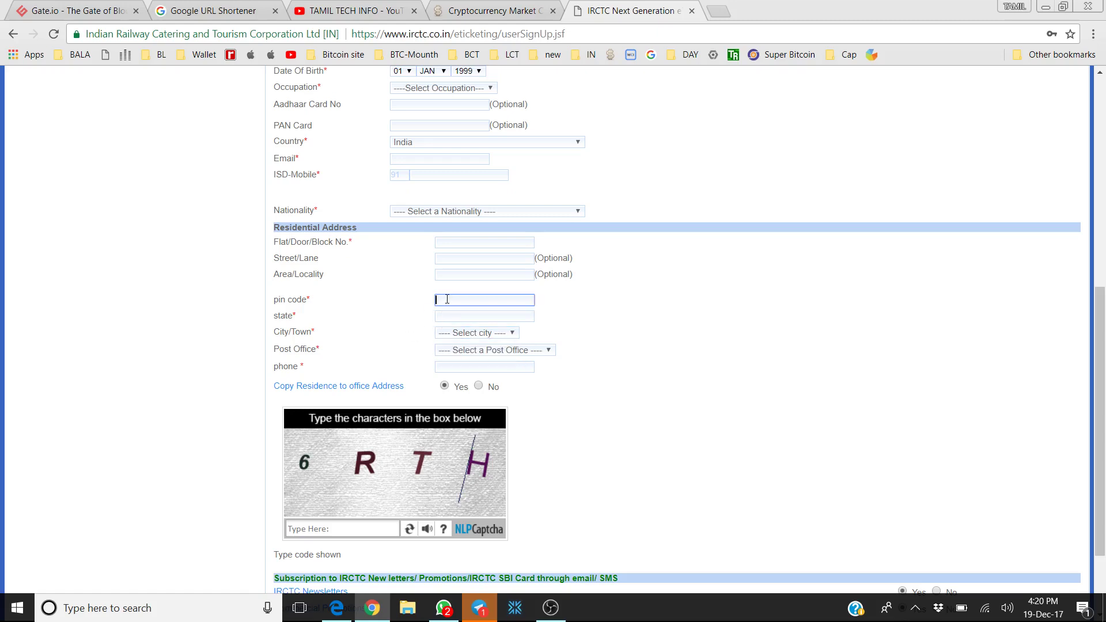
{"action": "type", "text": "621718"}
{"action": "key", "text": "Tab"}
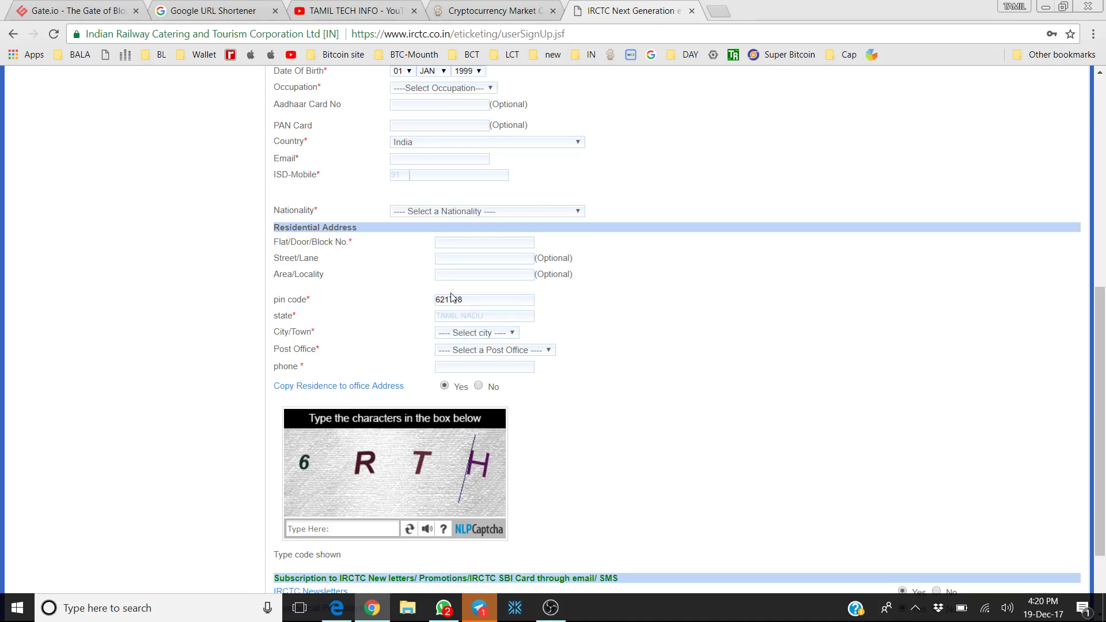
{"action": "left_click", "coordinate": [467, 337]}
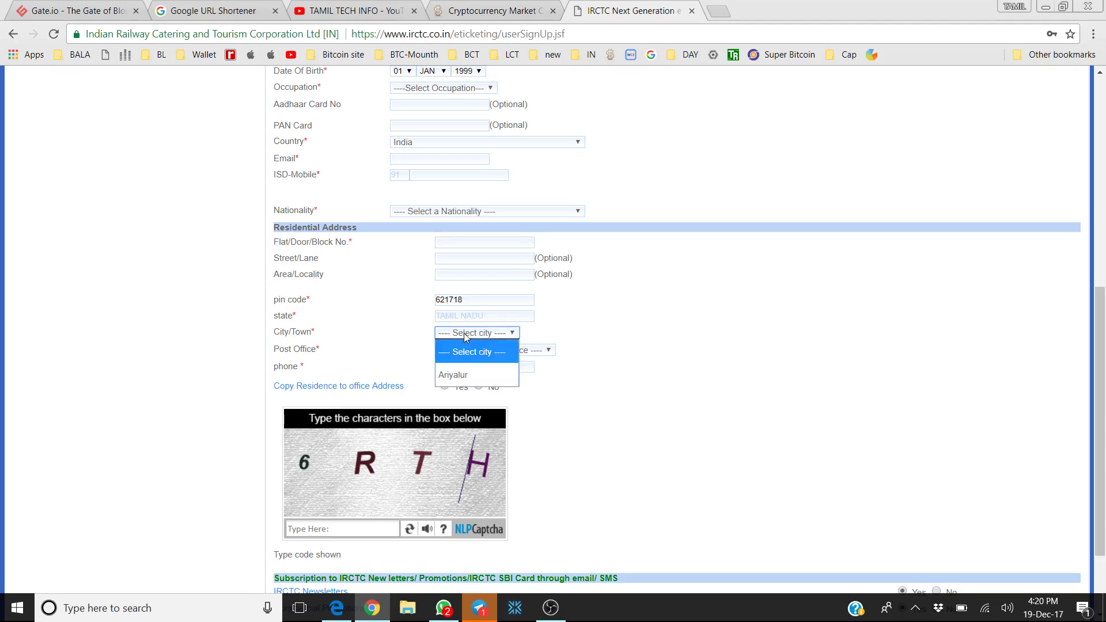
{"action": "left_click", "coordinate": [461, 380]}
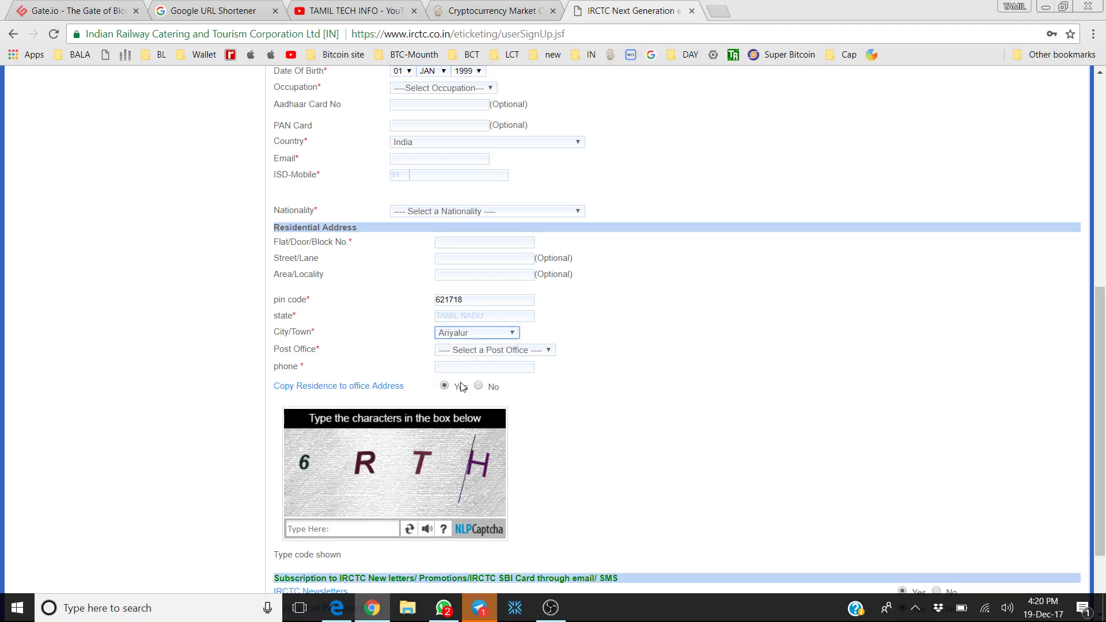
{"action": "left_click", "coordinate": [473, 351]}
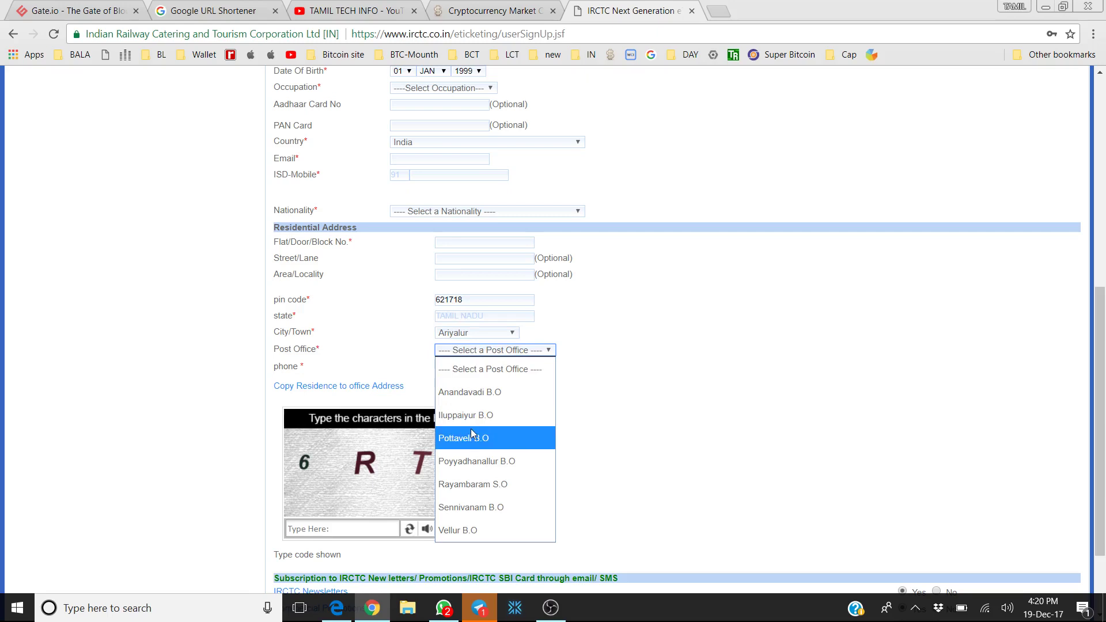
{"action": "left_click", "coordinate": [474, 504]}
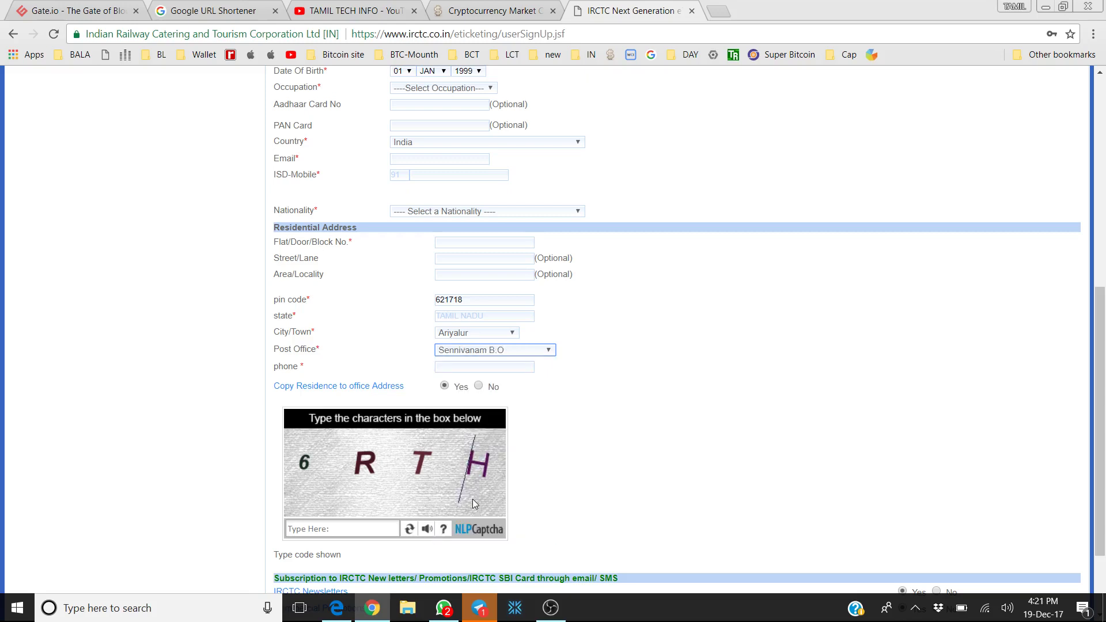
- Set copying the residence to the office address to No to view the office address fields, and restore it to Yes
{"action": "left_click", "coordinate": [515, 371]}
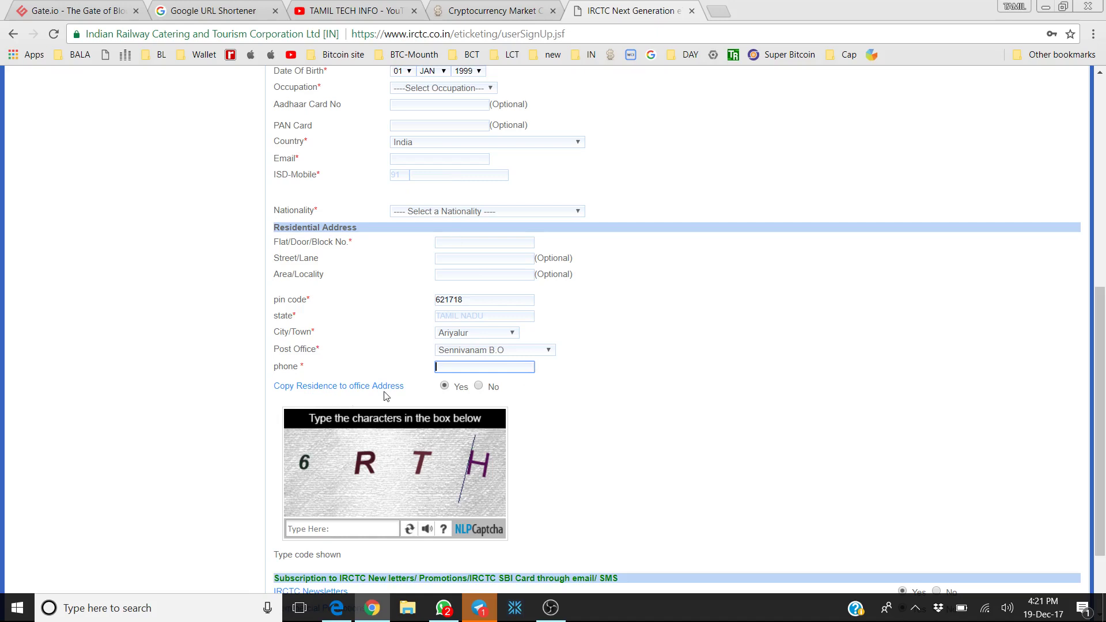
{"action": "left_click", "coordinate": [479, 386]}
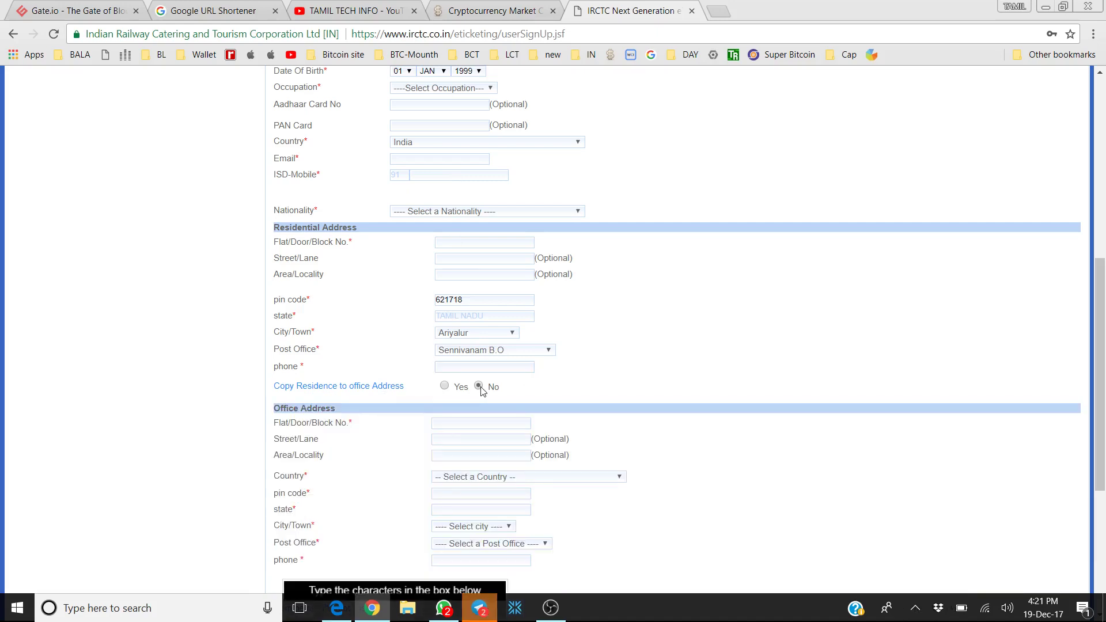
{"action": "left_click", "coordinate": [445, 385]}
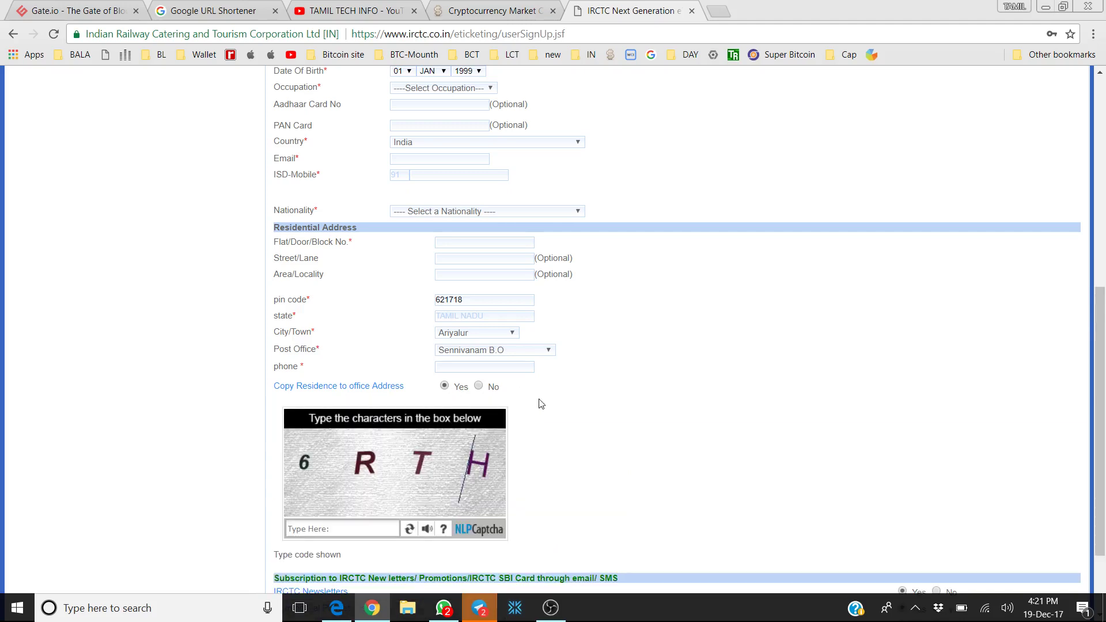
{"action": "scroll", "coordinate": [542, 404], "scroll_direction": "down", "scroll_amount": 2}
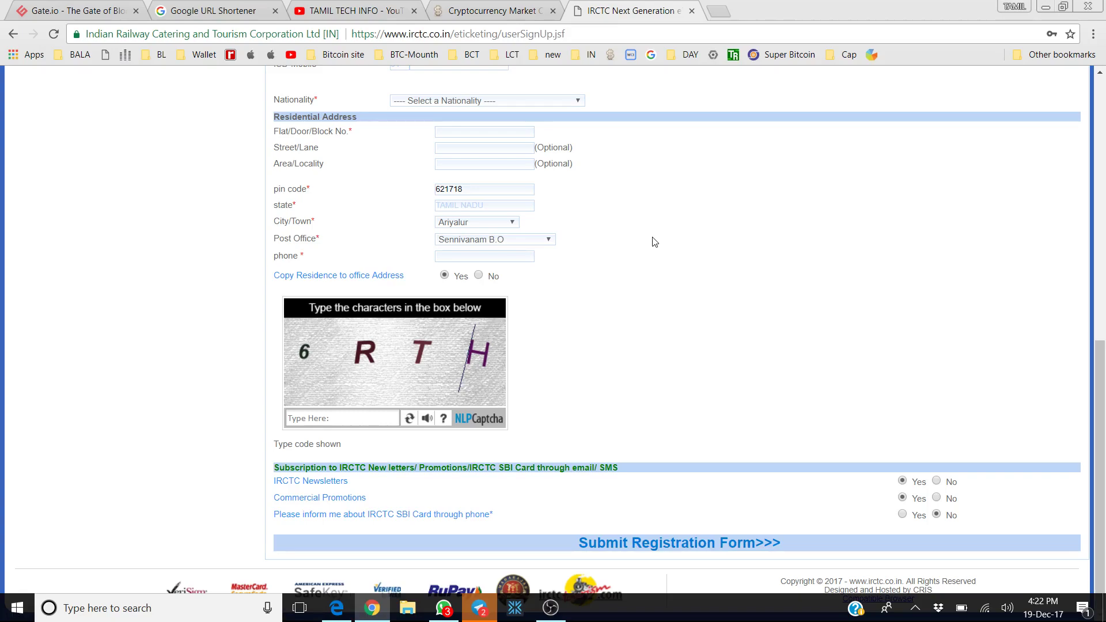
{"action": "scroll", "coordinate": [654, 242], "scroll_direction": "up", "scroll_amount": 10}
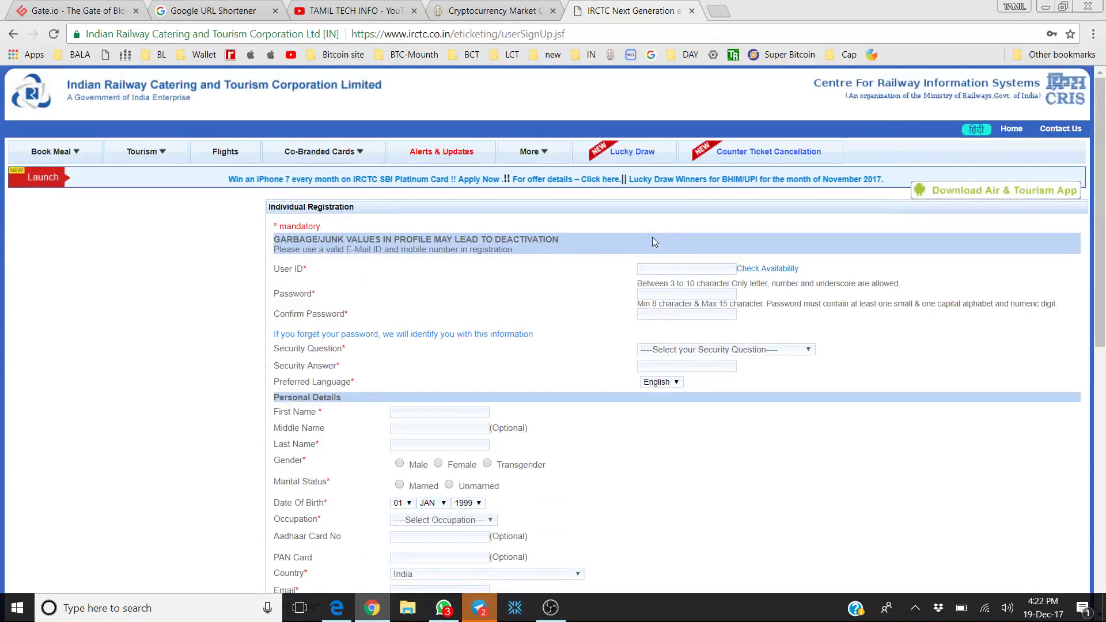
{"action": "scroll", "coordinate": [654, 242], "scroll_direction": "down", "scroll_amount": 1}
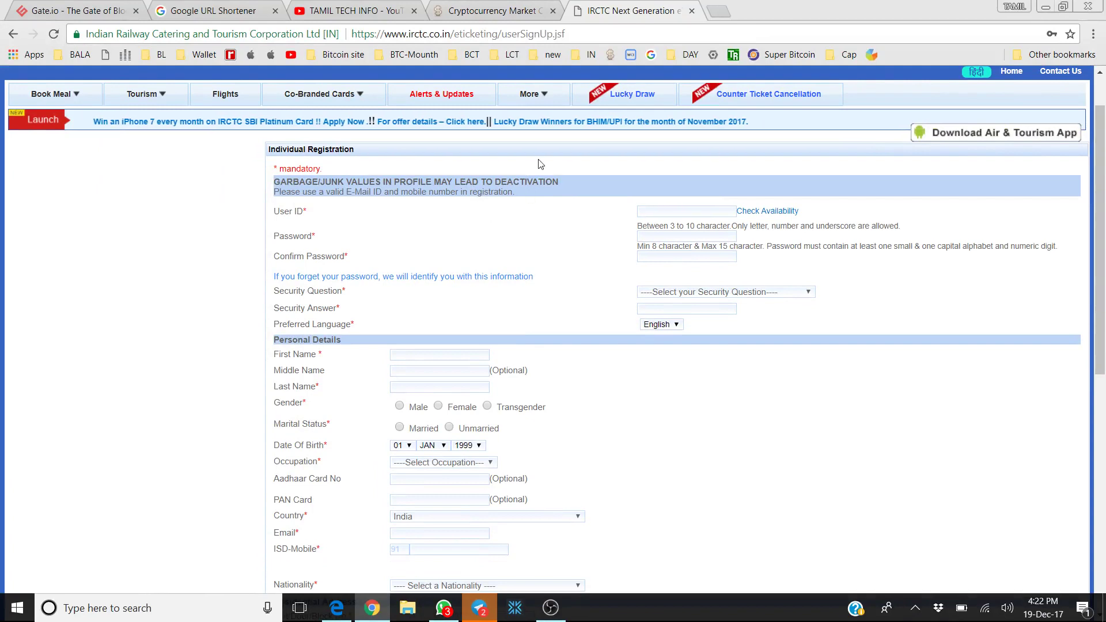
- Leave the registration form for the IRCTC login page and enter the captcha text
{"action": "mouse_move", "coordinate": [51, 96]}
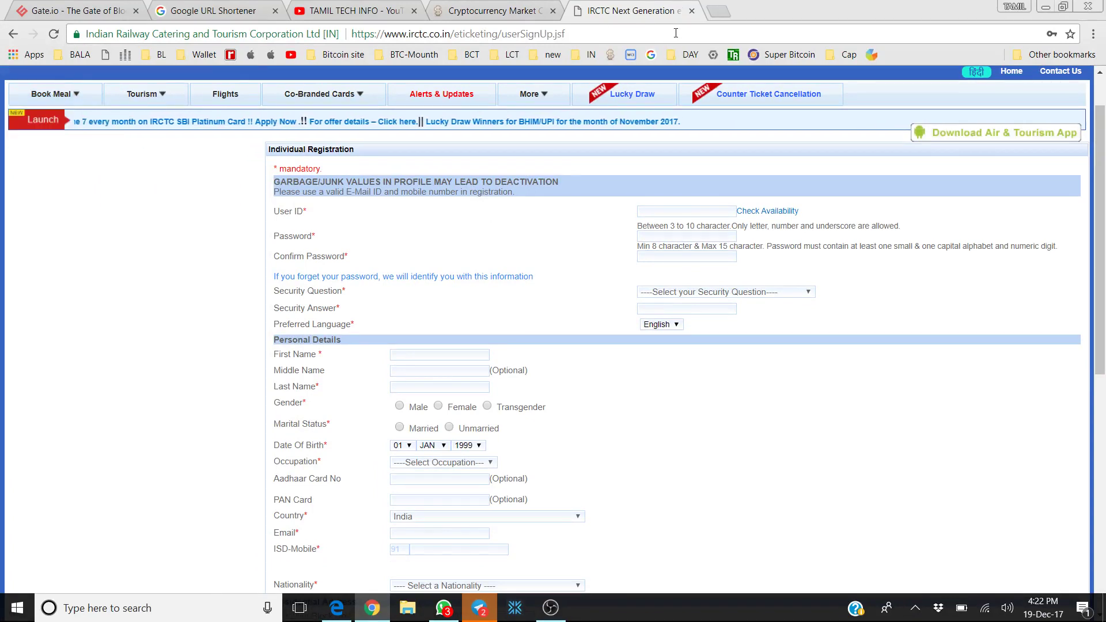
{"action": "left_click", "coordinate": [157, 60]}
{"action": "left_click", "coordinate": [161, 74]}
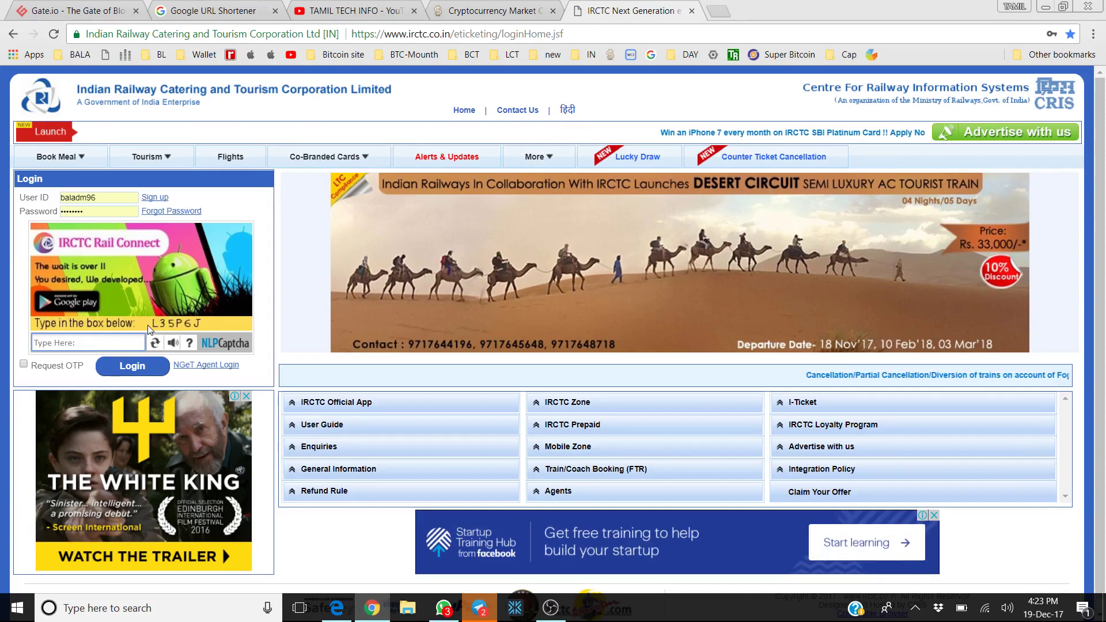
{"action": "type", "text": "L35"}
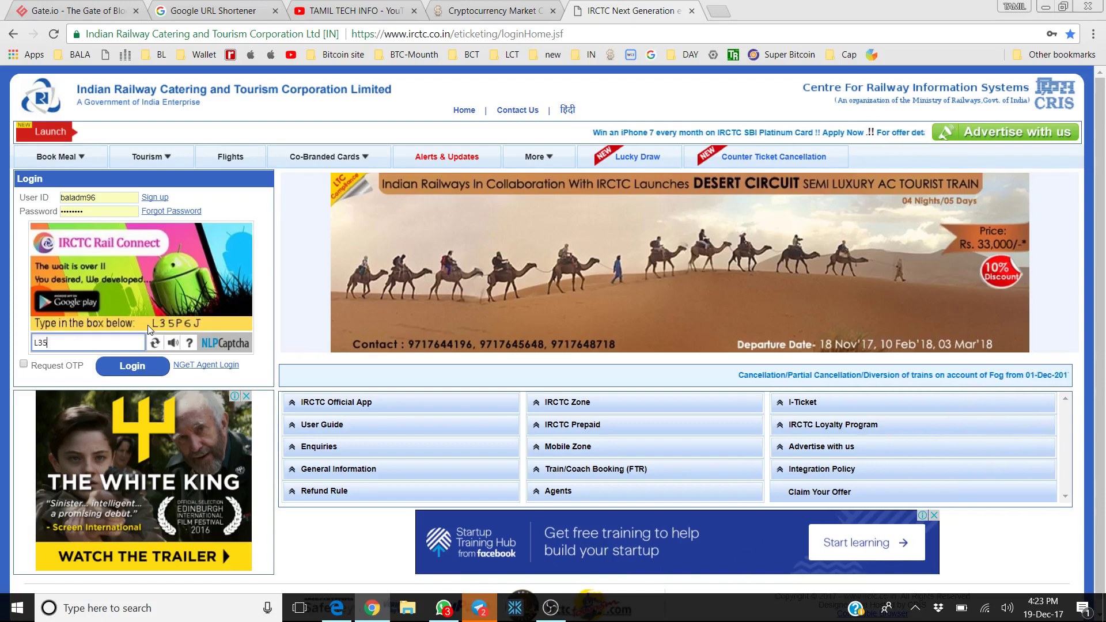
{"action": "type", "text": "P6J"}
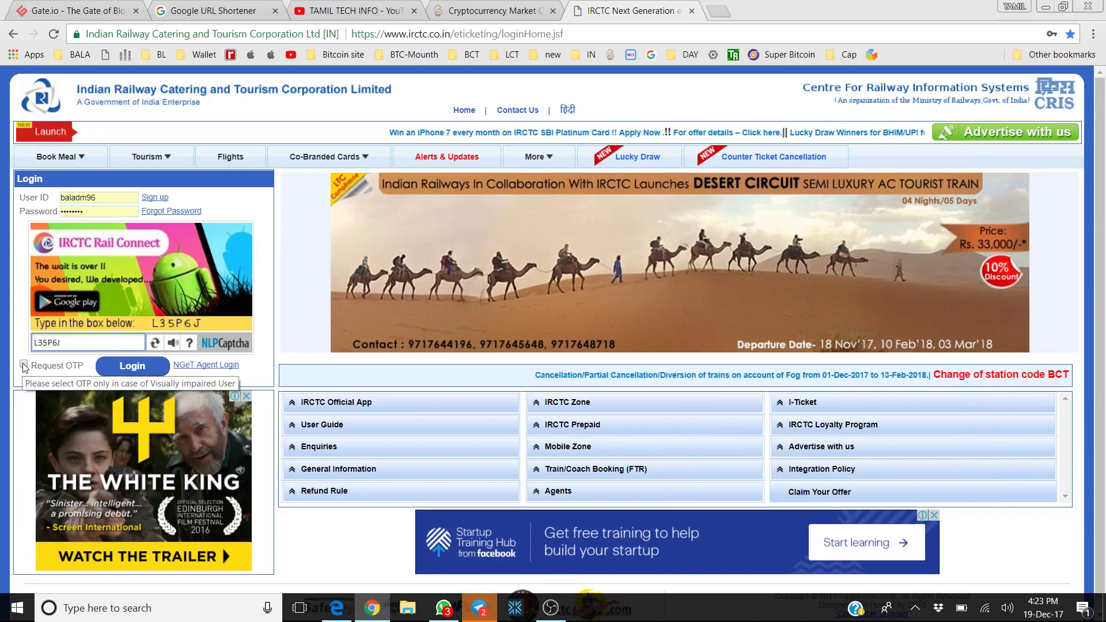
- Turn the Request OTP option on and back off, and log in with the filled-in credentials and captcha
{"action": "left_click", "coordinate": [23, 365]}
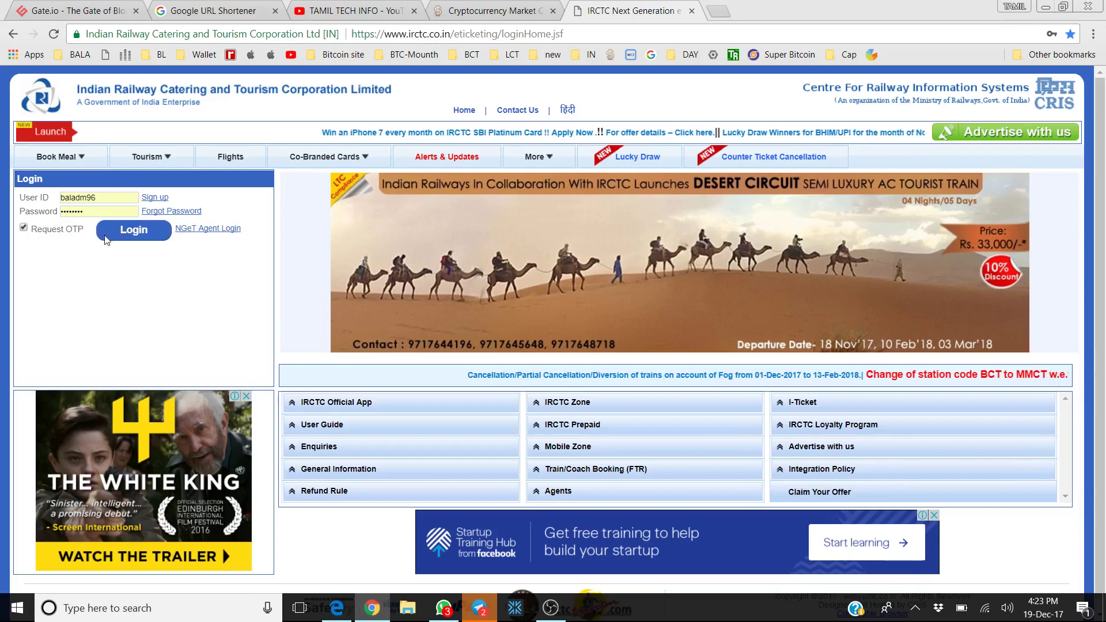
{"action": "left_click", "coordinate": [23, 227]}
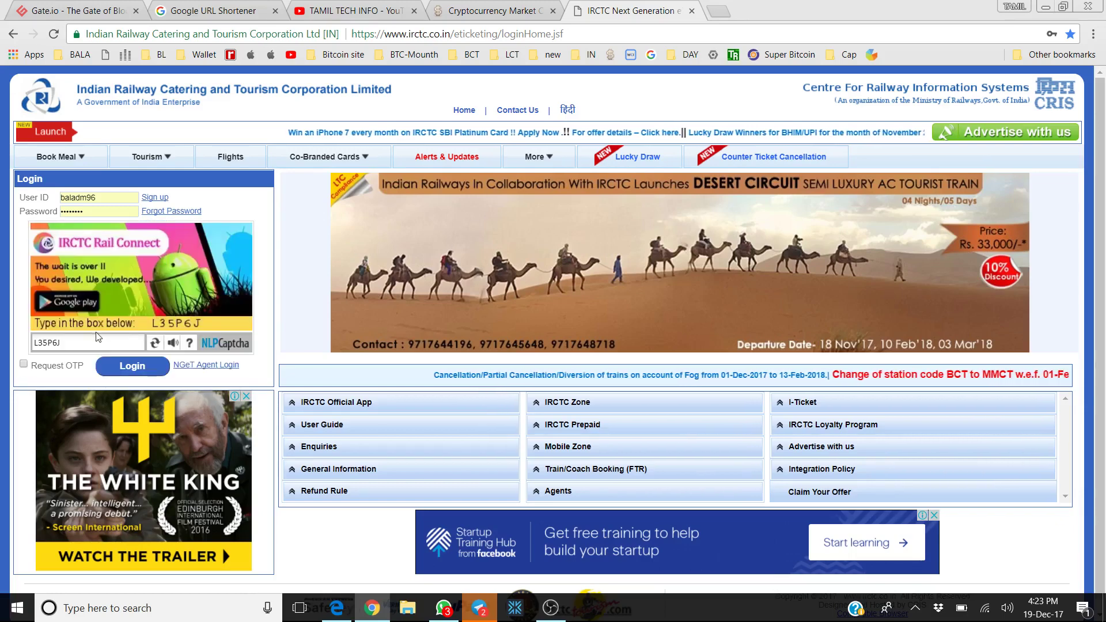
{"action": "left_click", "coordinate": [120, 368]}
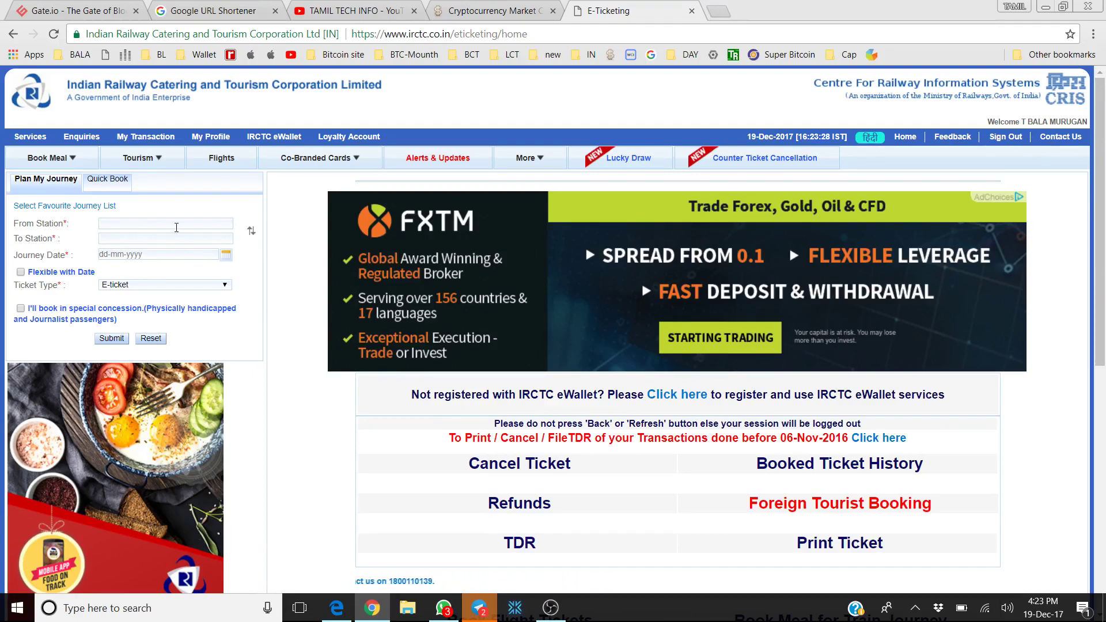
- Try the station codes MS and MAS in the From Station field to view their suggestions, and clear the field
{"action": "left_click", "coordinate": [181, 225]}
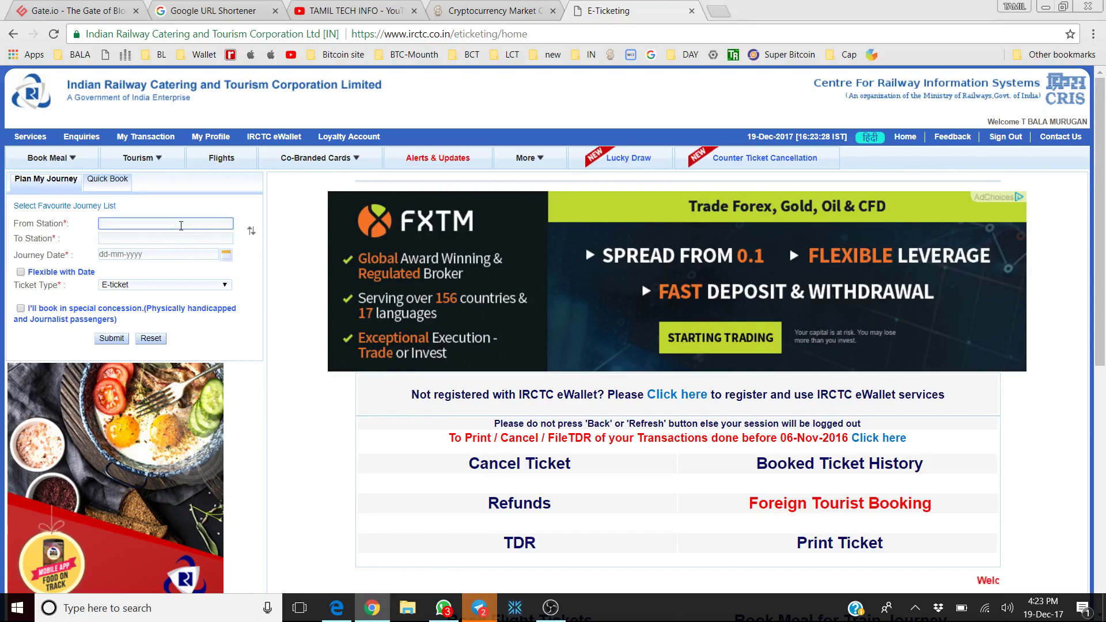
{"action": "type", "text": "MS"}
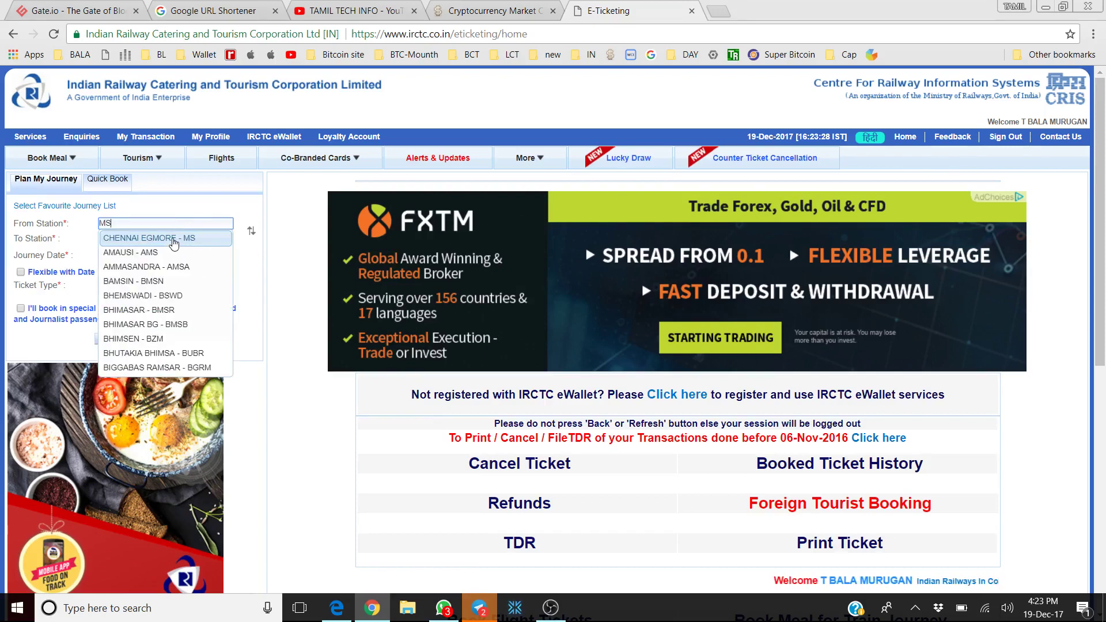
{"action": "key", "text": "BackSpace"}
{"action": "type", "text": "A"}
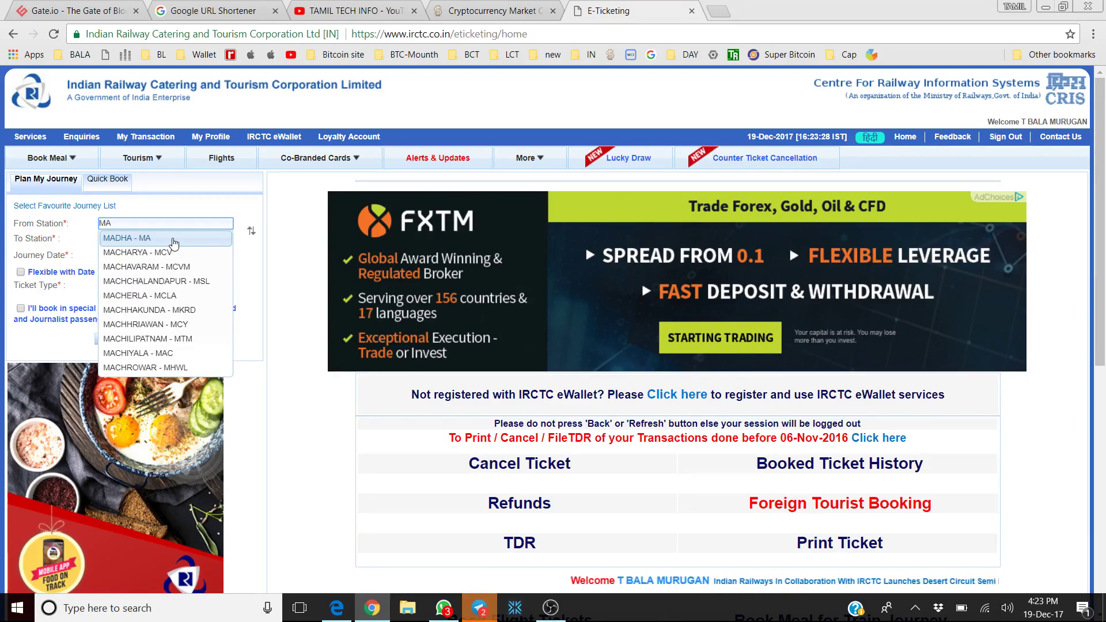
{"action": "type", "text": "S"}
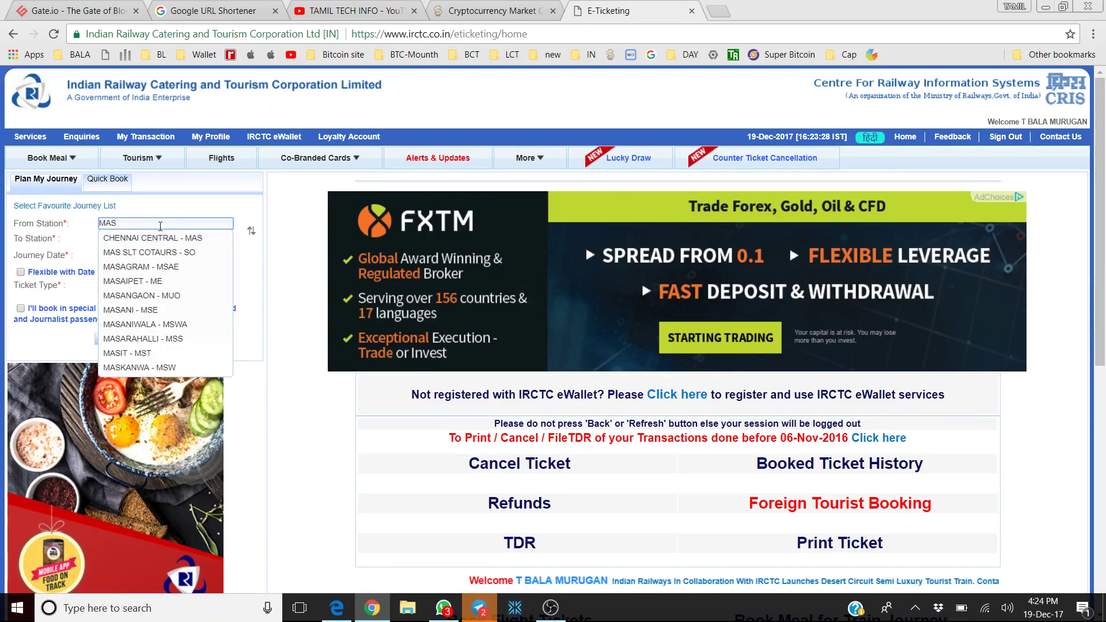
{"action": "key", "text": "BackSpace"}
{"action": "key", "text": "BackSpace"}
{"action": "key", "text": "BackSpace"}
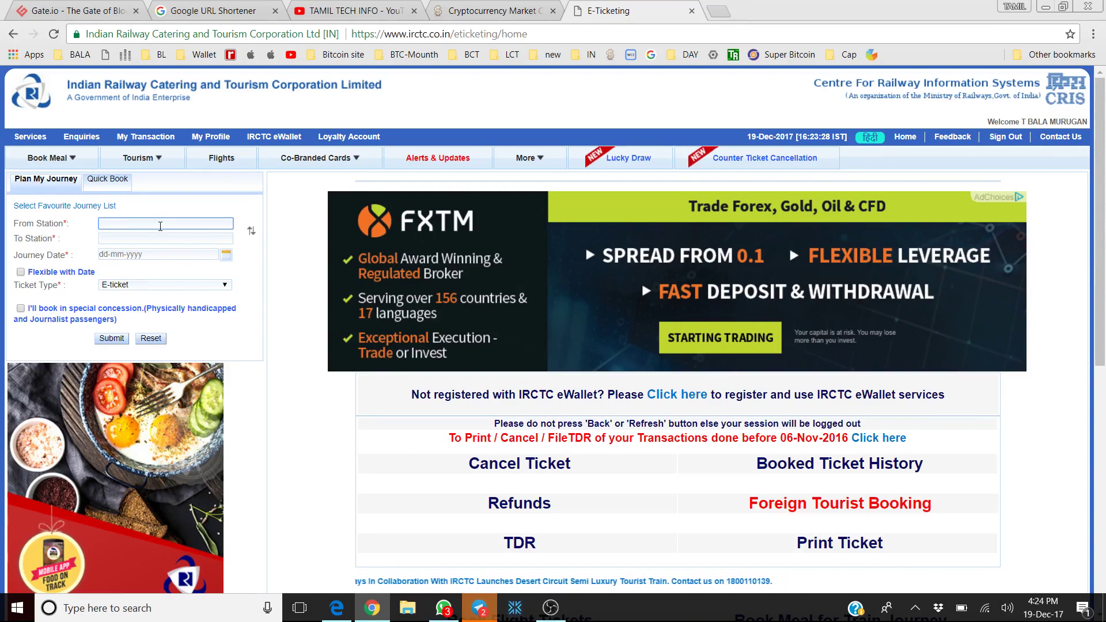
- Look up the station code ALU in the From Station field, and open an empty browser tab before returning to the booking page
{"action": "type", "text": "ALU"}
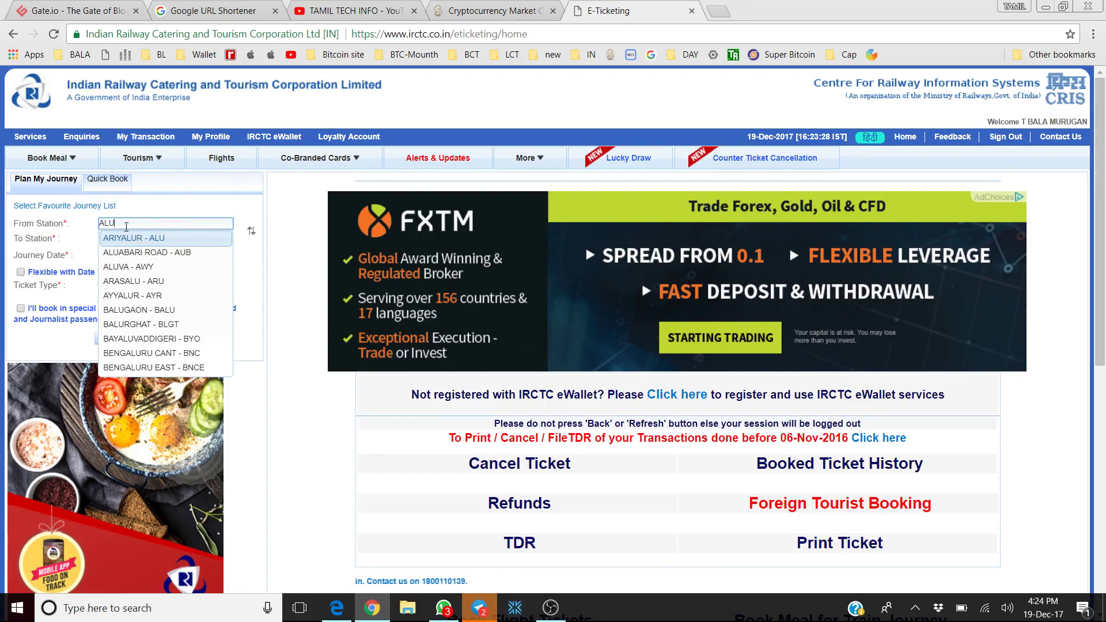
{"action": "left_click", "coordinate": [722, 15]}
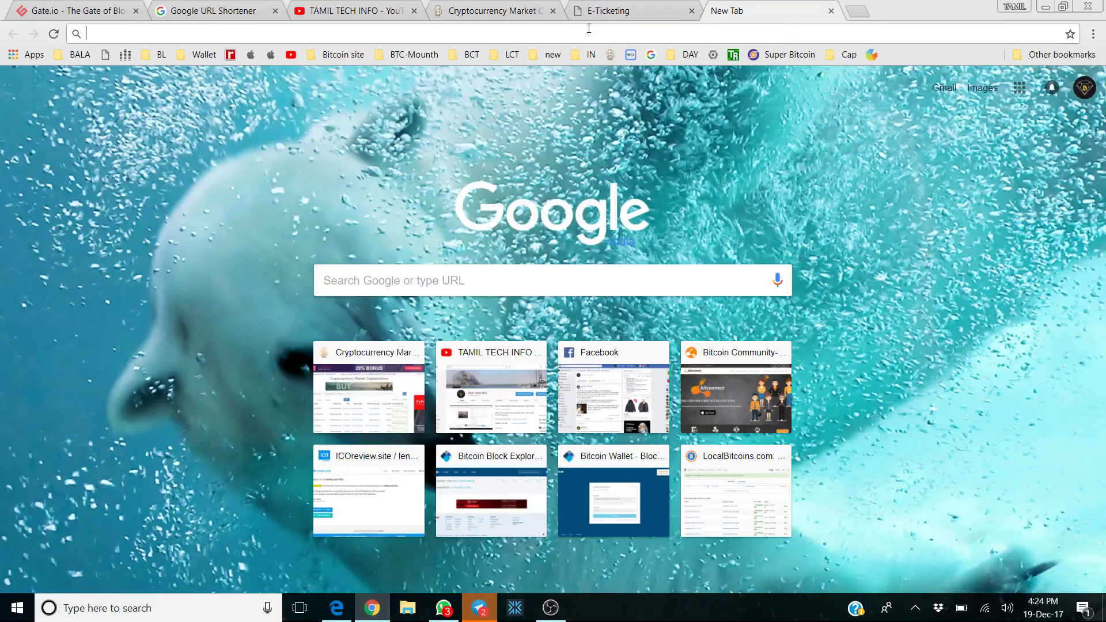
{"action": "left_click", "coordinate": [612, 7]}
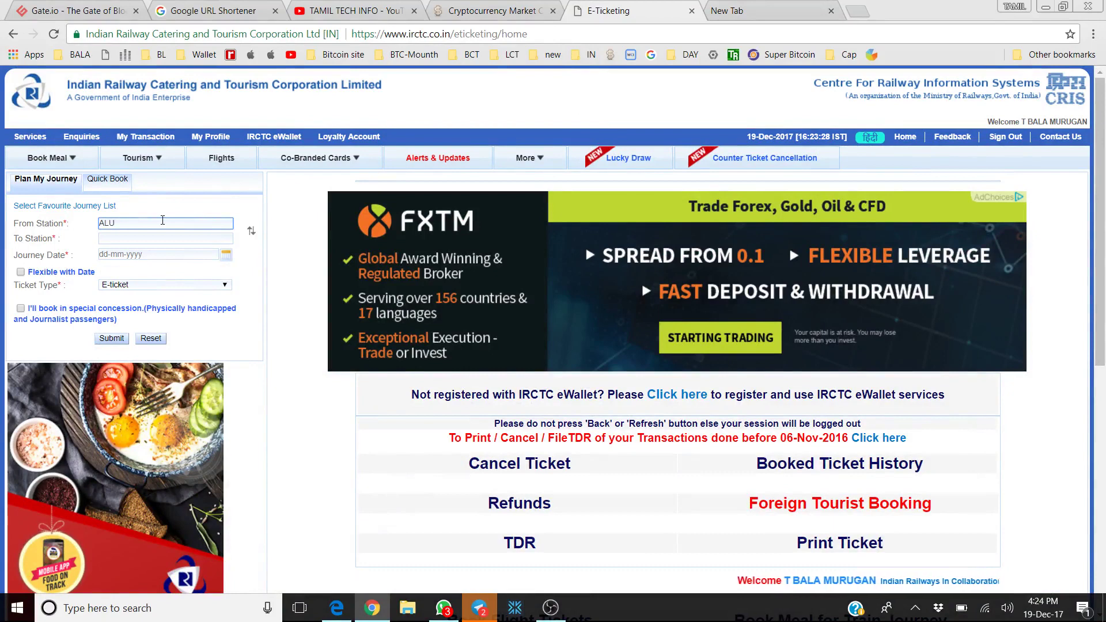
- Look up Ariyalur by name in the From Station field instead of by code, and clear the field
{"action": "key", "text": "BackSpace"}
{"action": "key", "text": "BackSpace"}
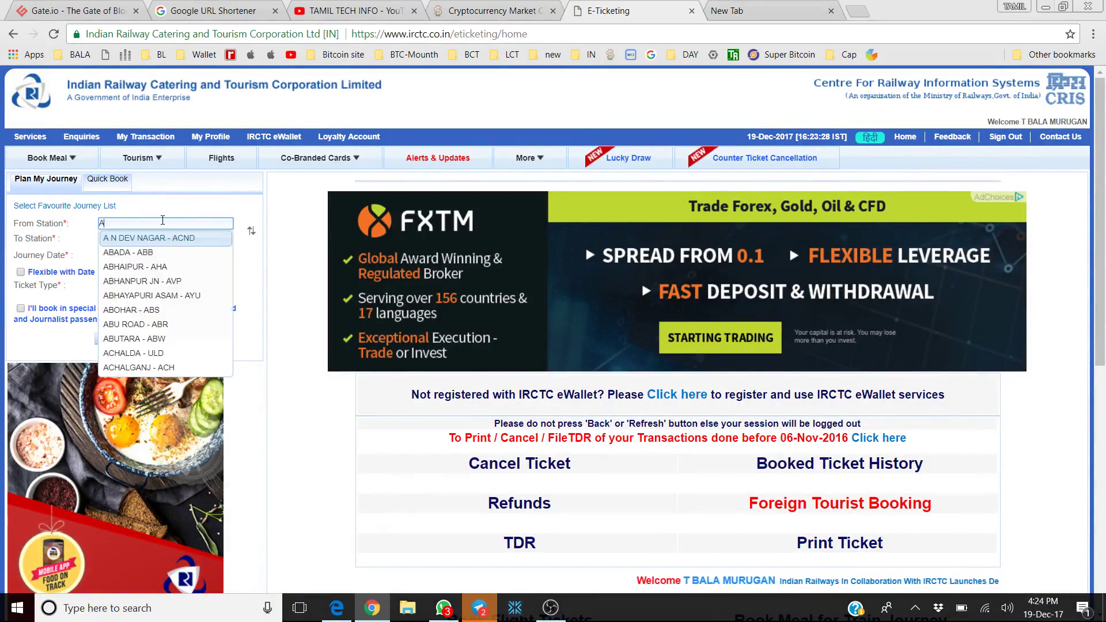
{"action": "type", "text": "RI"}
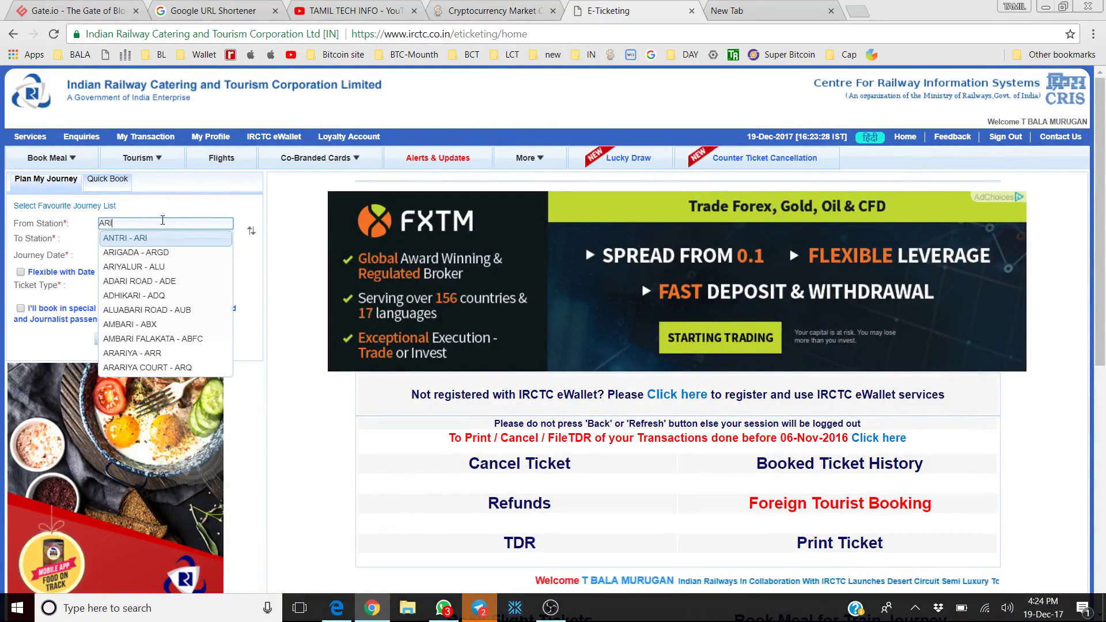
{"action": "type", "text": "YAL"}
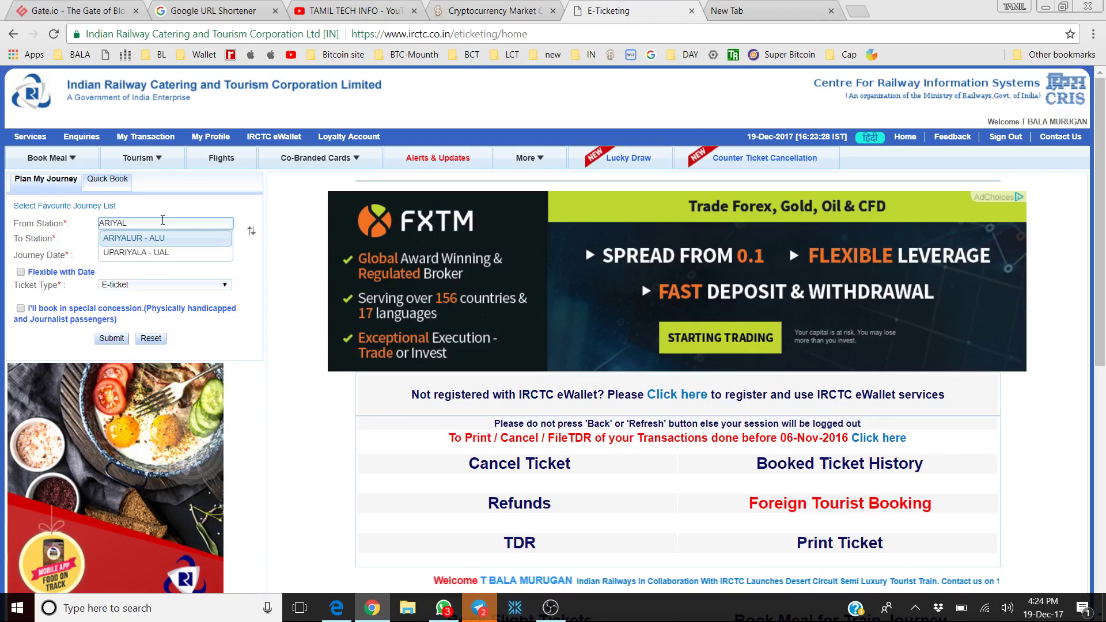
{"action": "type", "text": "U"}
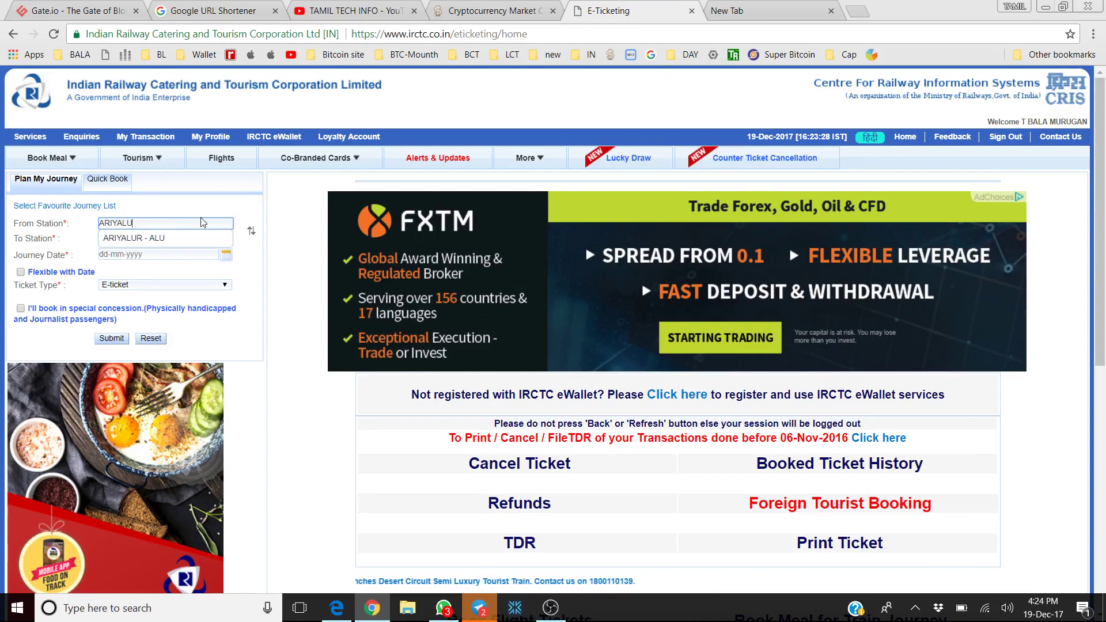
{"action": "key", "text": "BackSpace"}
{"action": "key", "text": "BackSpace"}
{"action": "key", "text": "BackSpace"}
{"action": "key", "text": "BackSpace"}
{"action": "key", "text": "BackSpace"}
{"action": "key", "text": "BackSpace"}
{"action": "key", "text": "BackSpace"}
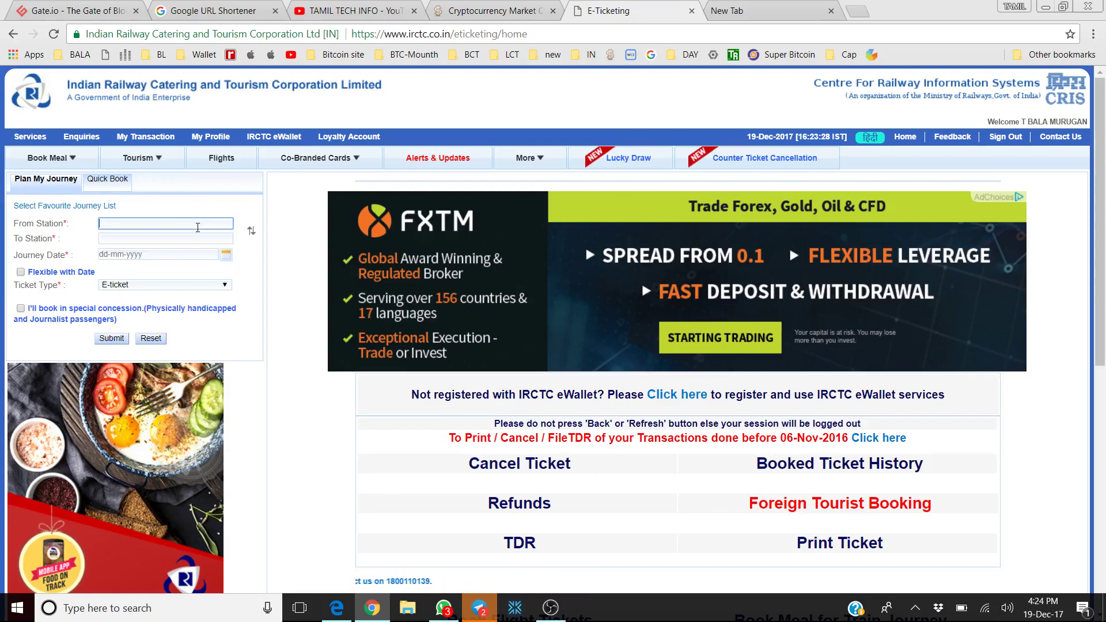
{"action": "type", "text": "M"}
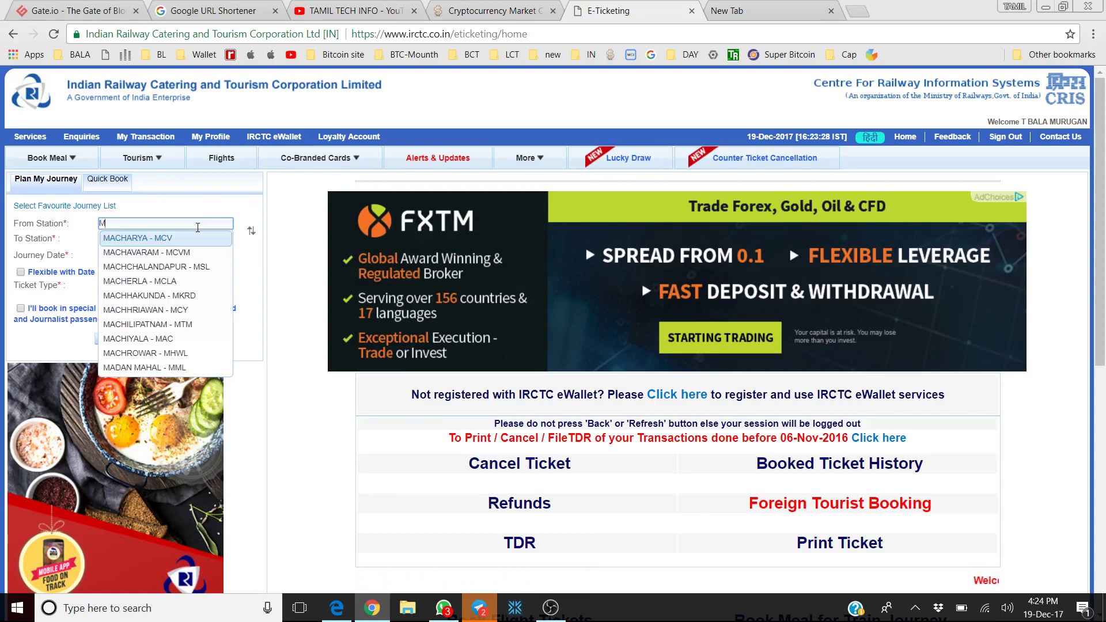
{"action": "key", "text": "BackSpace"}
{"action": "type", "text": "CHE"}
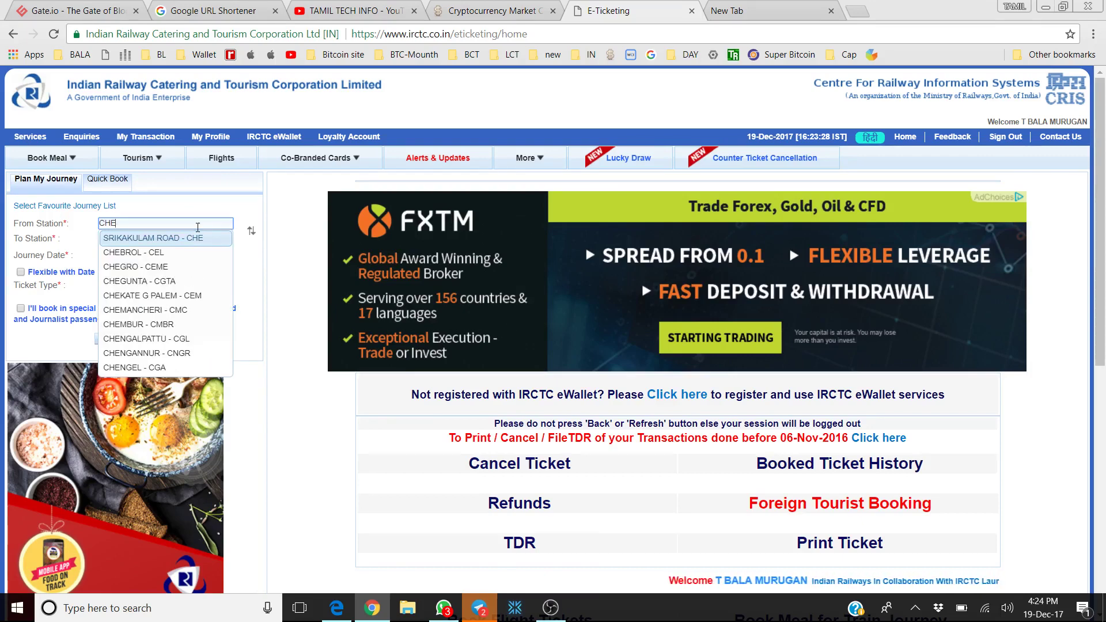
{"action": "key", "text": "BackSpace"}
{"action": "key", "text": "BackSpace"}
{"action": "key", "text": "BackSpace"}
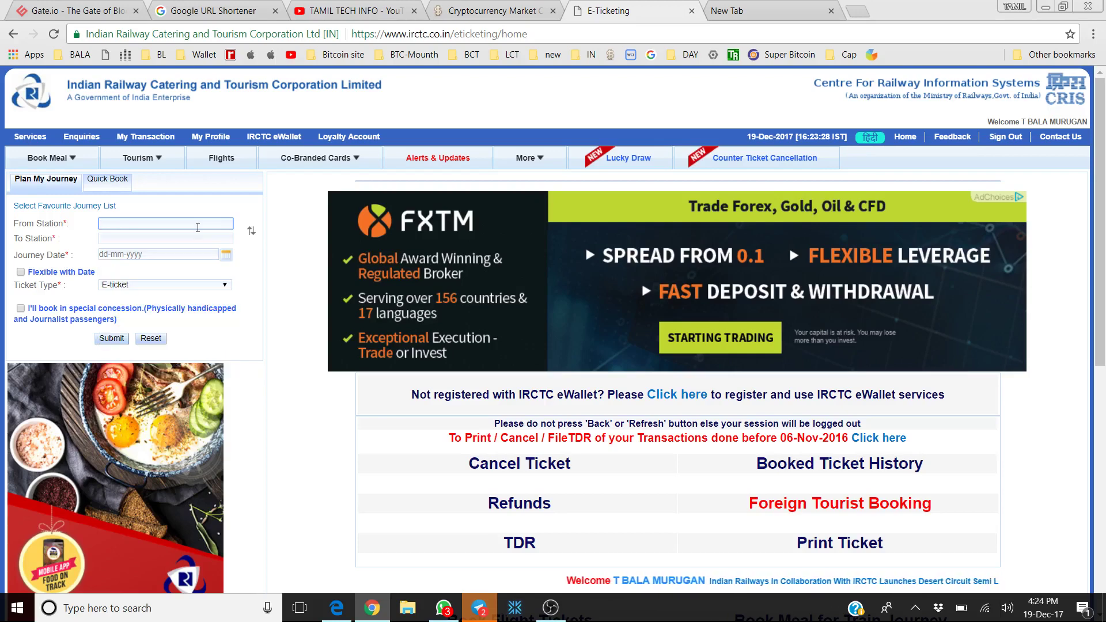
- Set the From Station to CHENNAI EGMORE - MS and the To Station to TIRUCHCHIRAPALI - TPJ
{"action": "type", "text": "MS"}
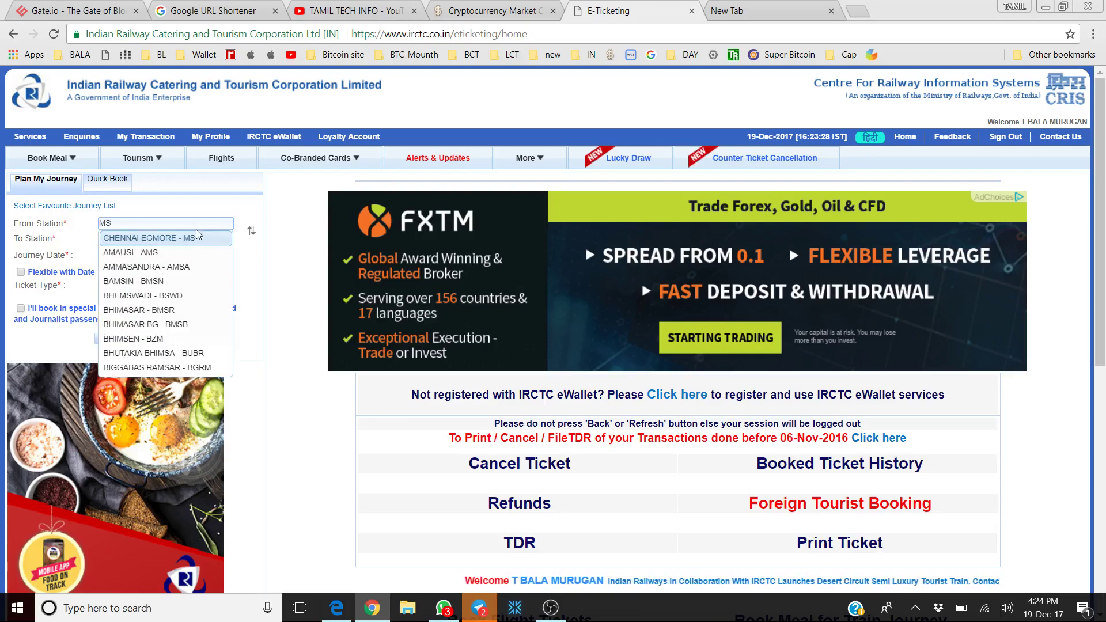
{"action": "left_click", "coordinate": [197, 239]}
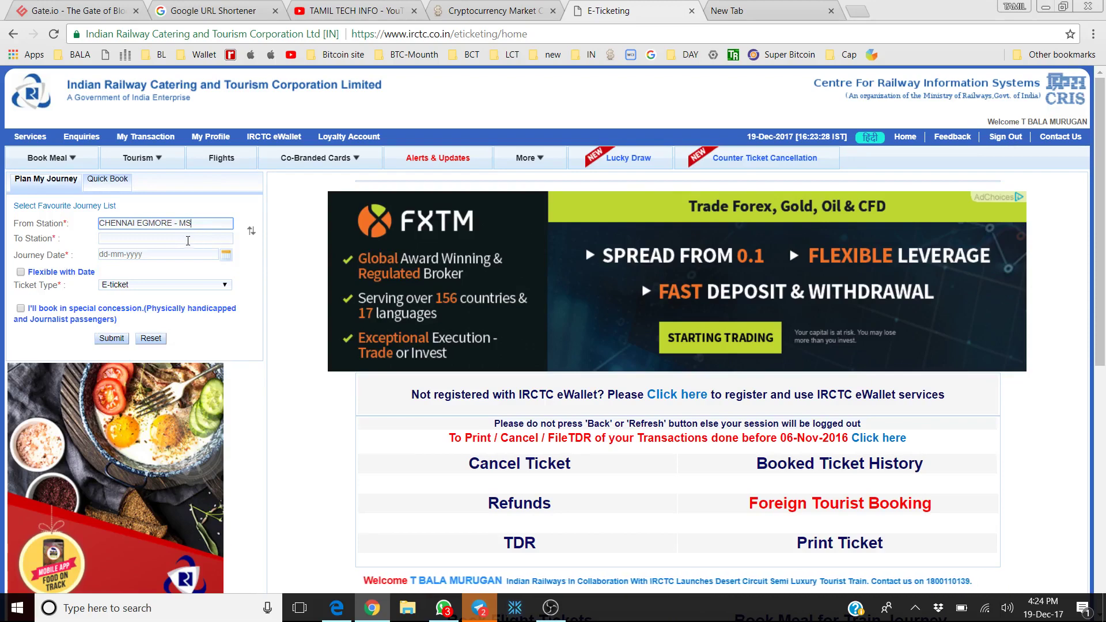
{"action": "left_click", "coordinate": [188, 239]}
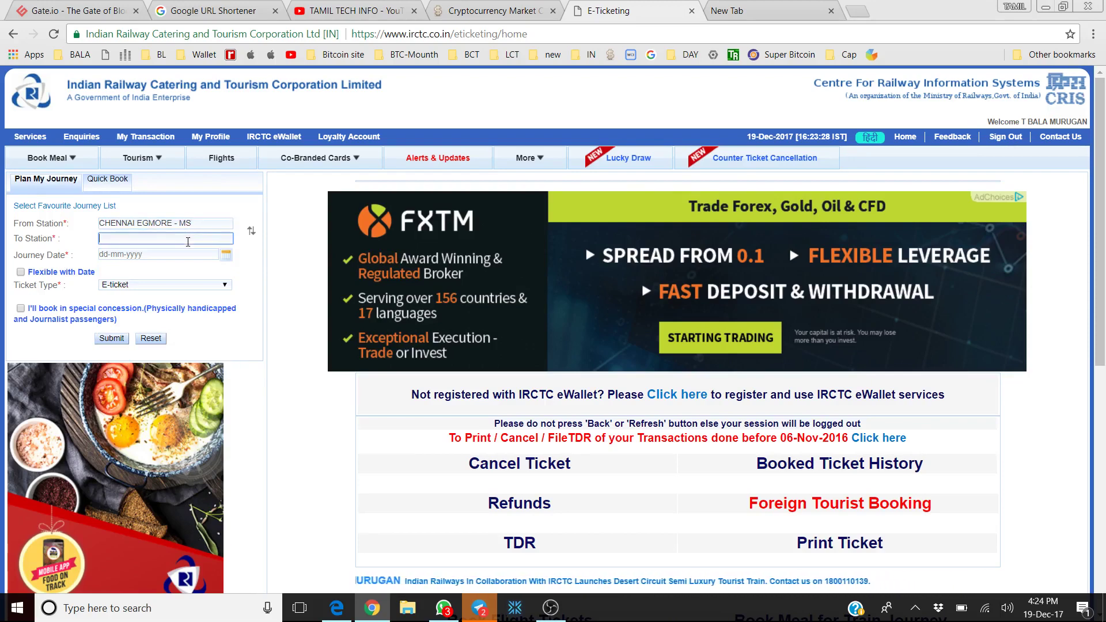
{"action": "type", "text": "T"}
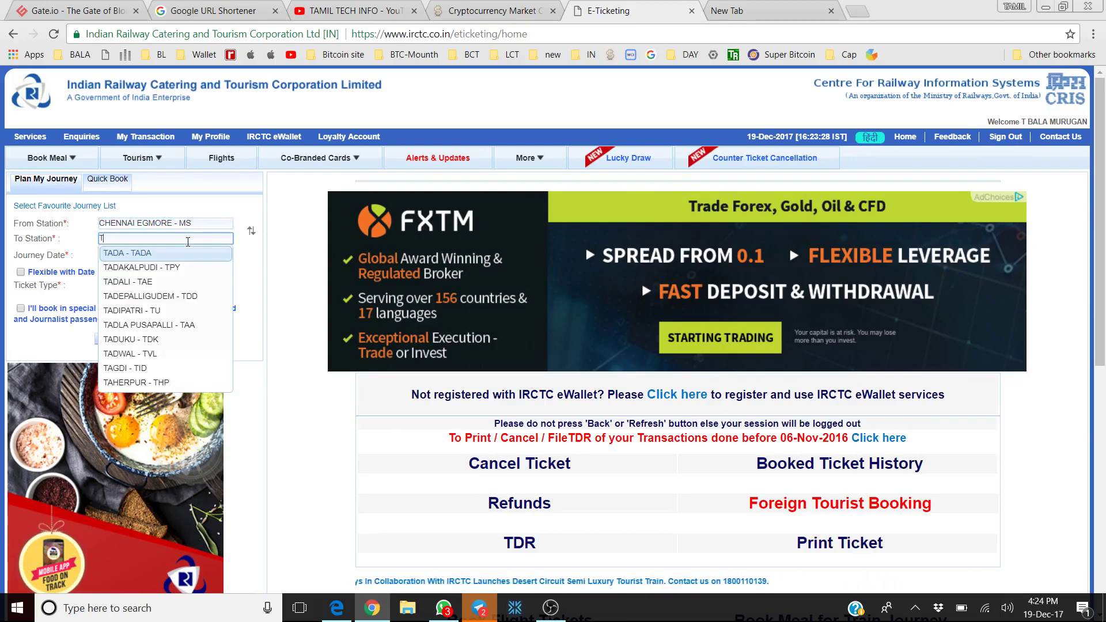
{"action": "type", "text": "P"}
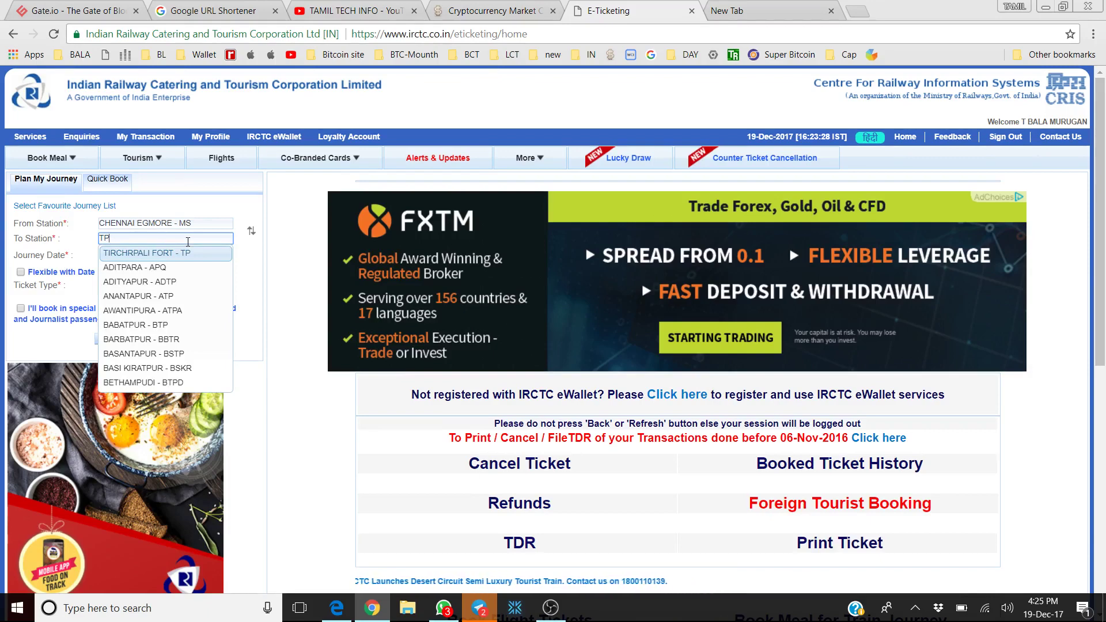
{"action": "type", "text": "J"}
{"action": "left_click", "coordinate": [174, 254]}
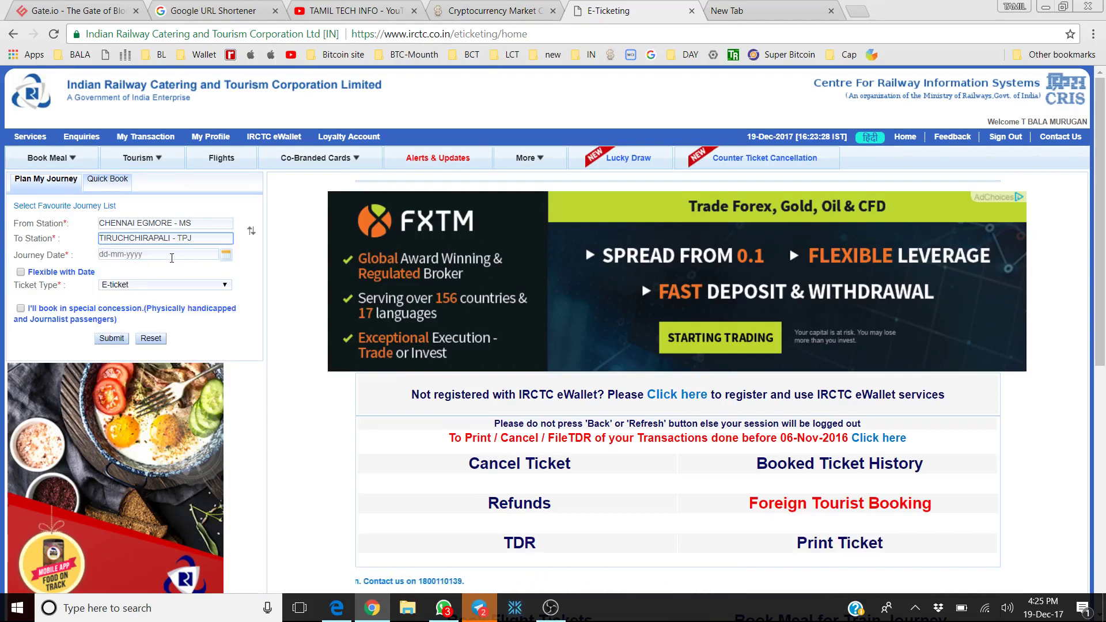
- Set the journey date to 20-12-2017 and submit the search for trains between the two stations
{"action": "left_click", "coordinate": [171, 258]}
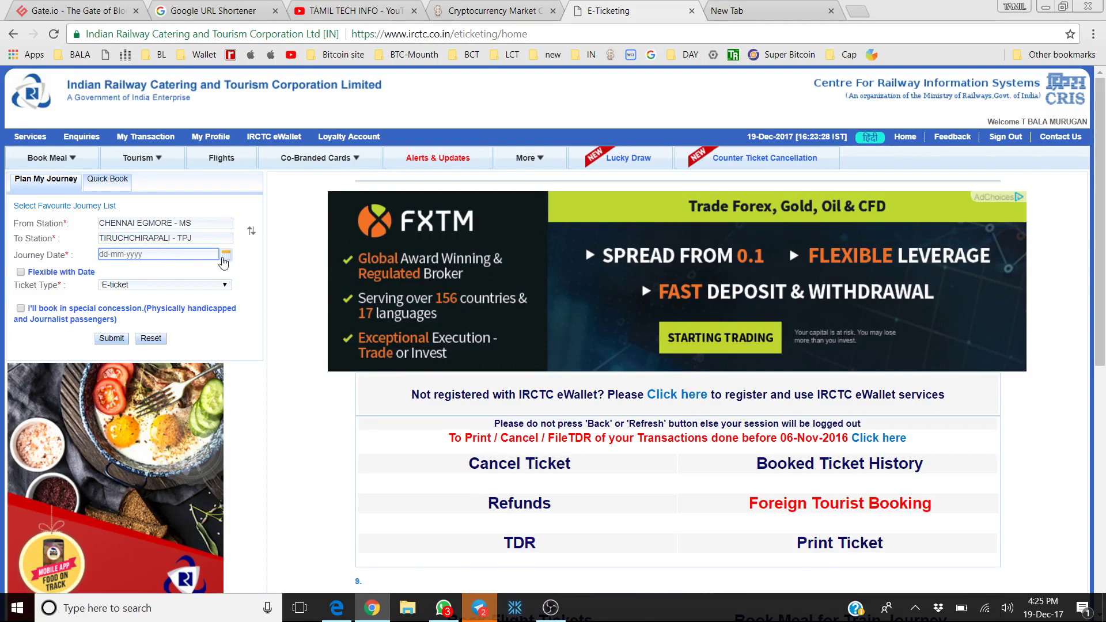
{"action": "left_click", "coordinate": [224, 258]}
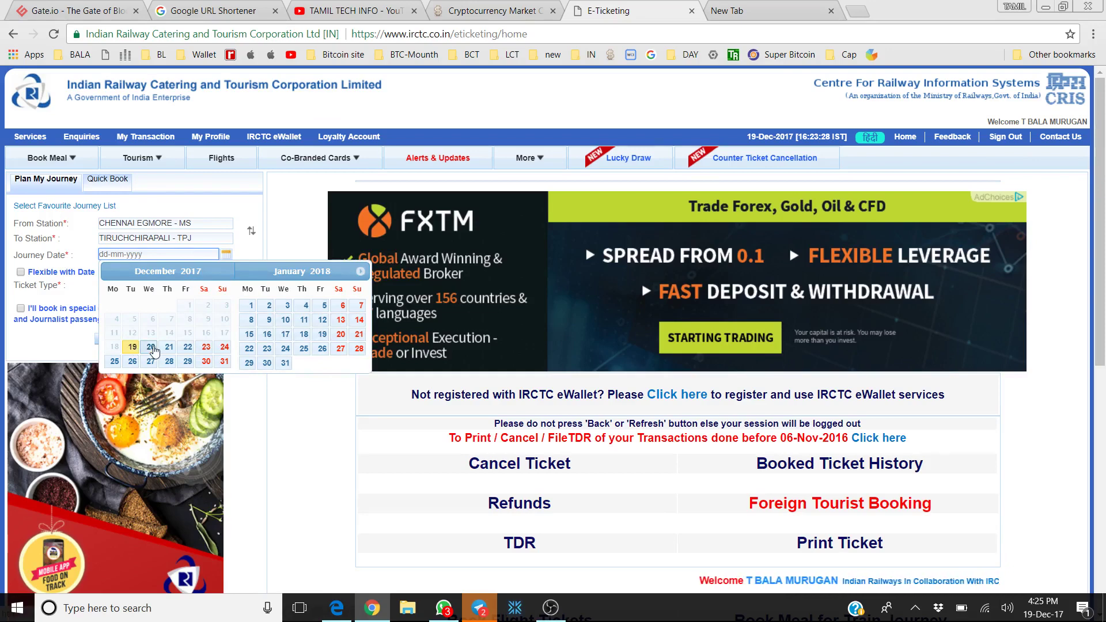
{"action": "left_click", "coordinate": [151, 348]}
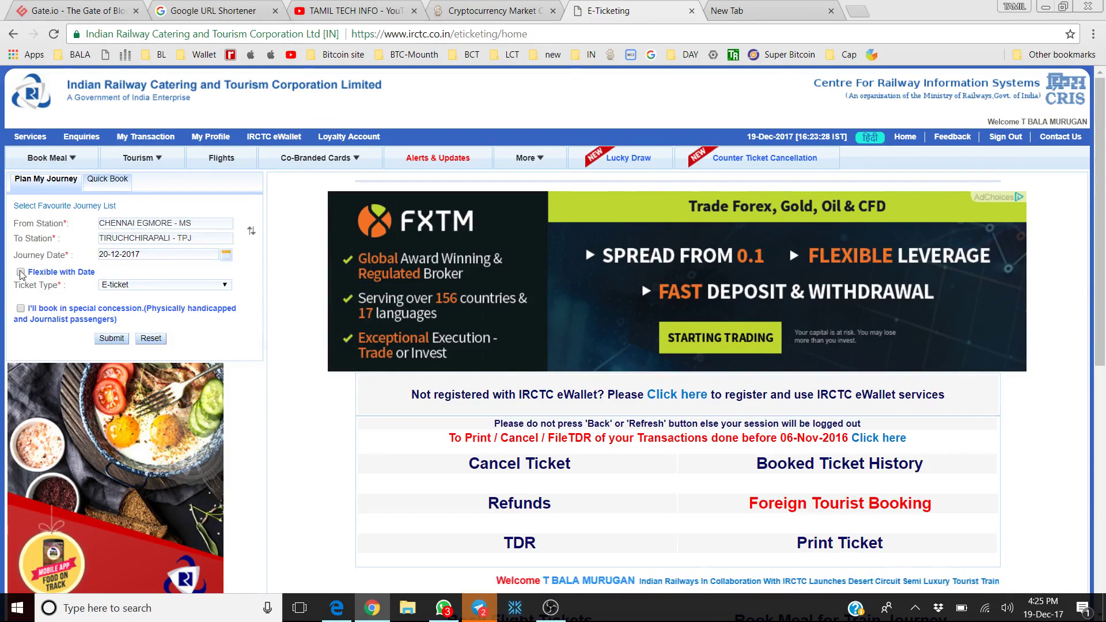
{"action": "left_click", "coordinate": [96, 338]}
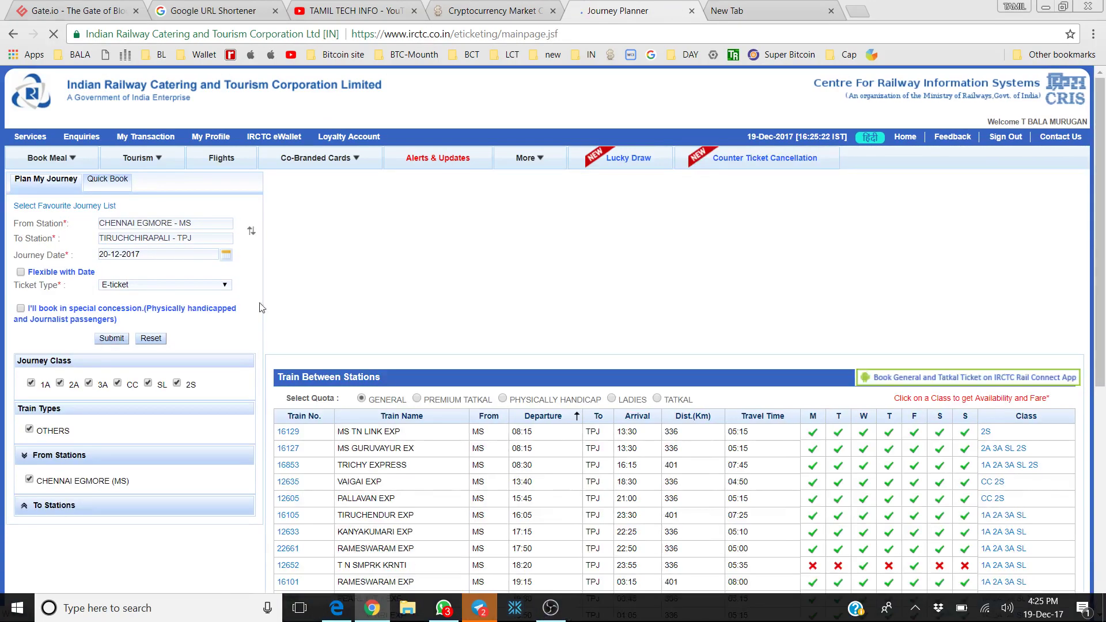
{"action": "left_click", "coordinate": [524, 299]}
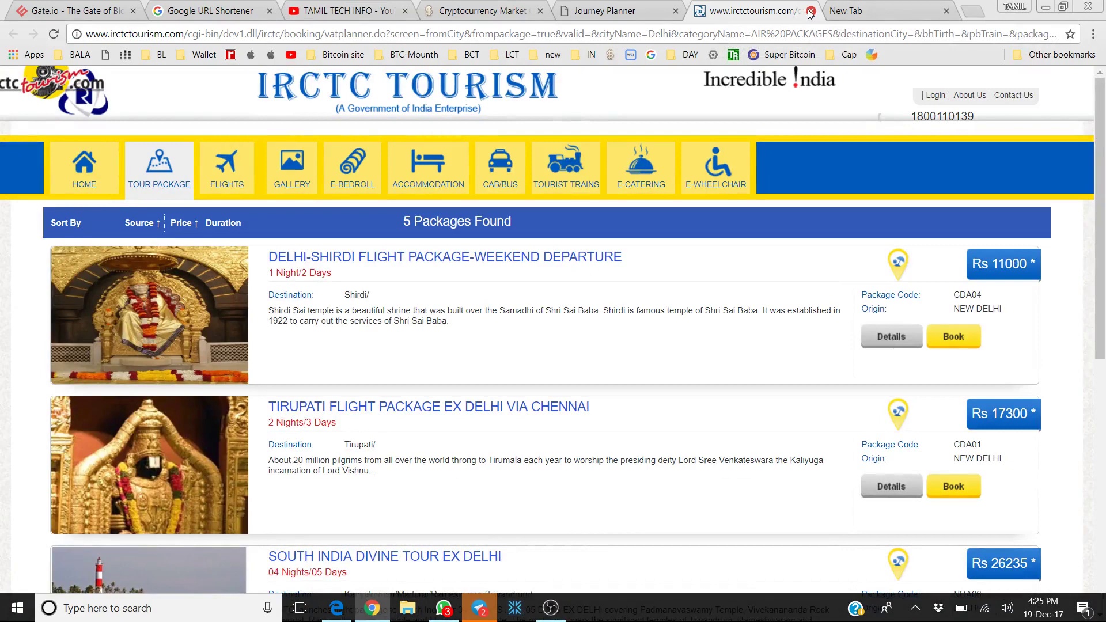
{"action": "left_click", "coordinate": [811, 12]}
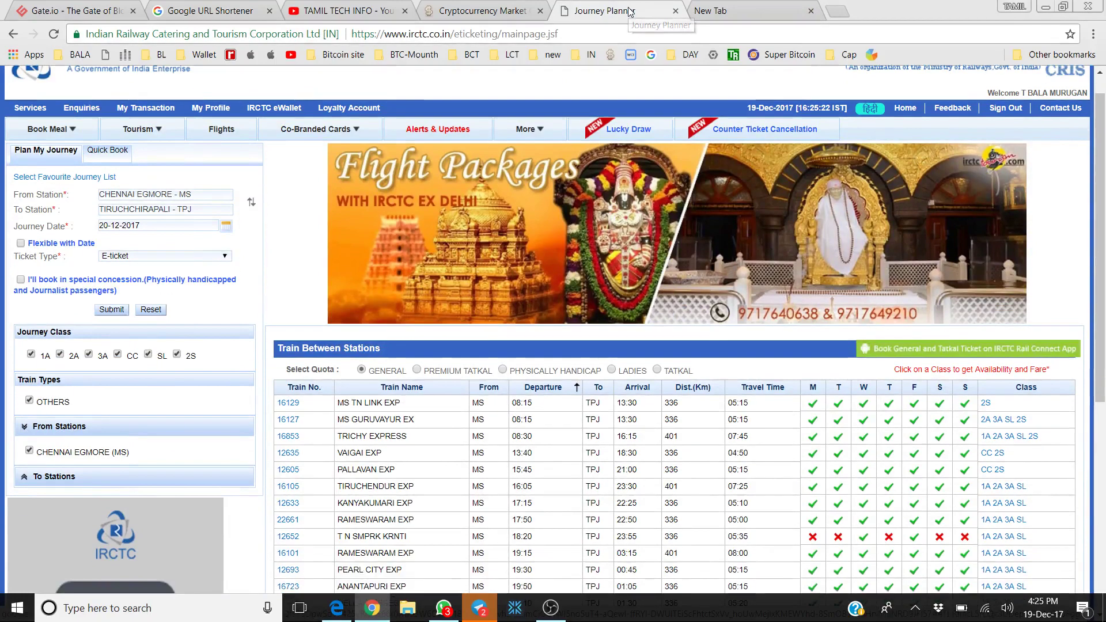
- Examine the list of trains between the two stations, with their quotas, departure times, running days and classes
{"action": "key", "text": "Down"}
{"action": "key", "text": "Down"}
{"action": "key", "text": "Down"}
{"action": "key", "text": "Down"}
{"action": "key", "text": "Down"}
{"action": "key", "text": "Down"}
{"action": "key", "text": "Down"}
{"action": "key", "text": "Down"}
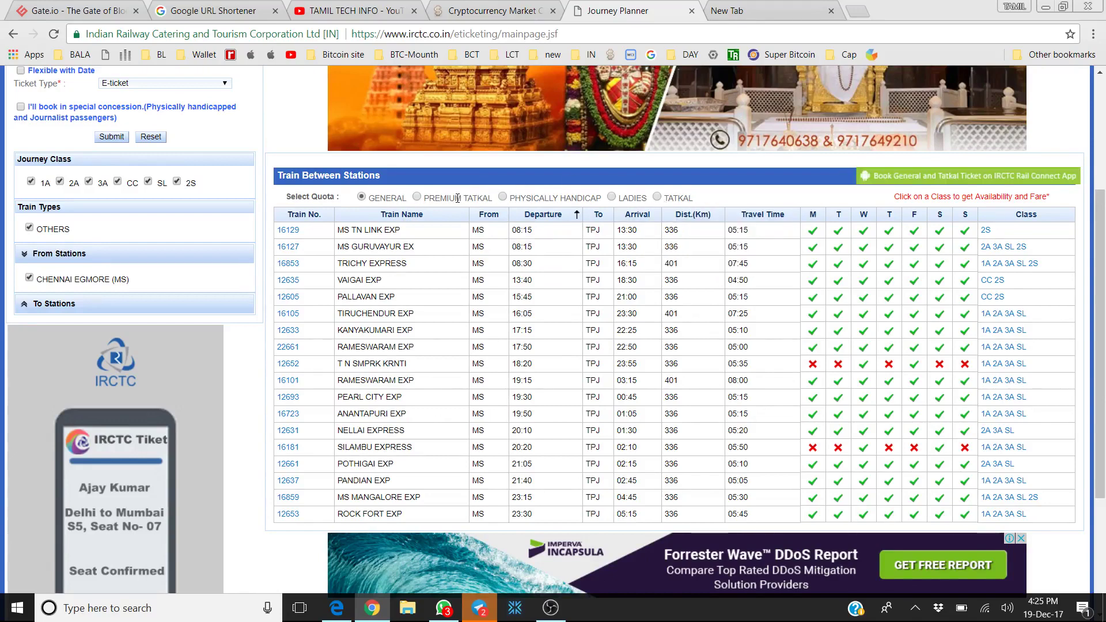
{"action": "mouse_move", "coordinate": [424, 203]}
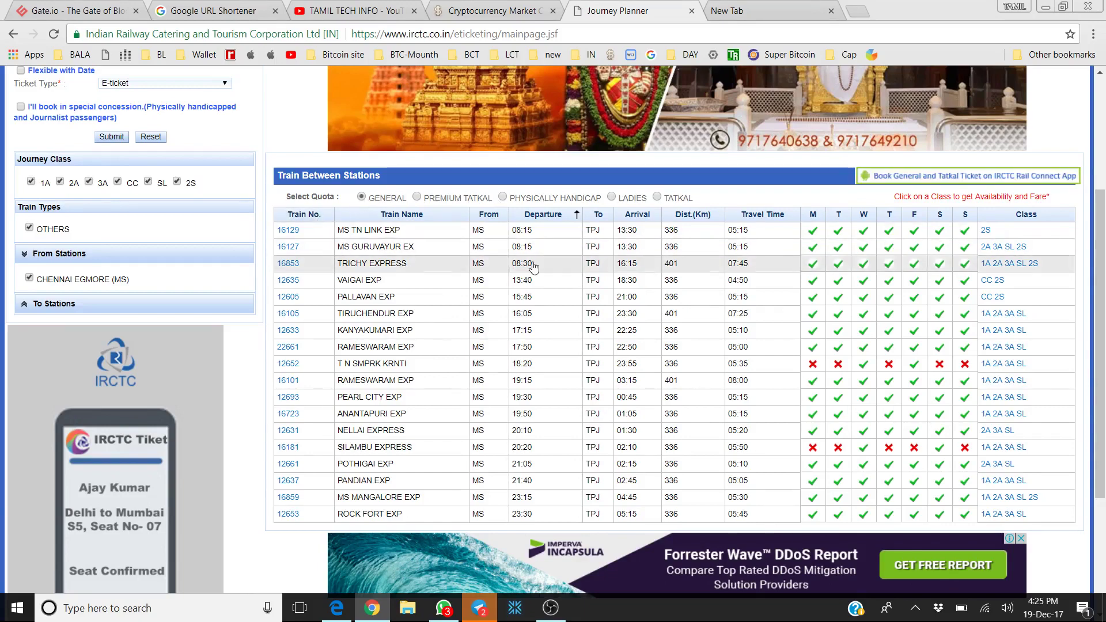
{"action": "left_click_drag", "start_coordinate": [1105, 226], "coordinate": [1105, 271]}
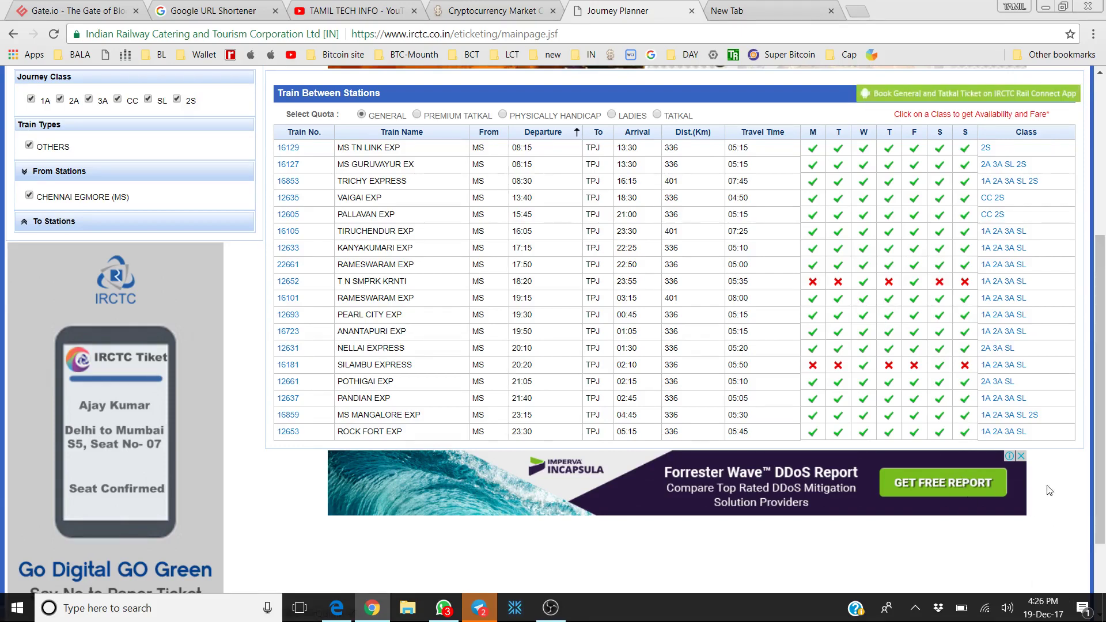
- Check availability and fare for class SL on train 12653 ROCK FORT EXP and class 2S on train 16859 MS MANGALORE EXP
{"action": "left_click", "coordinate": [1021, 434]}
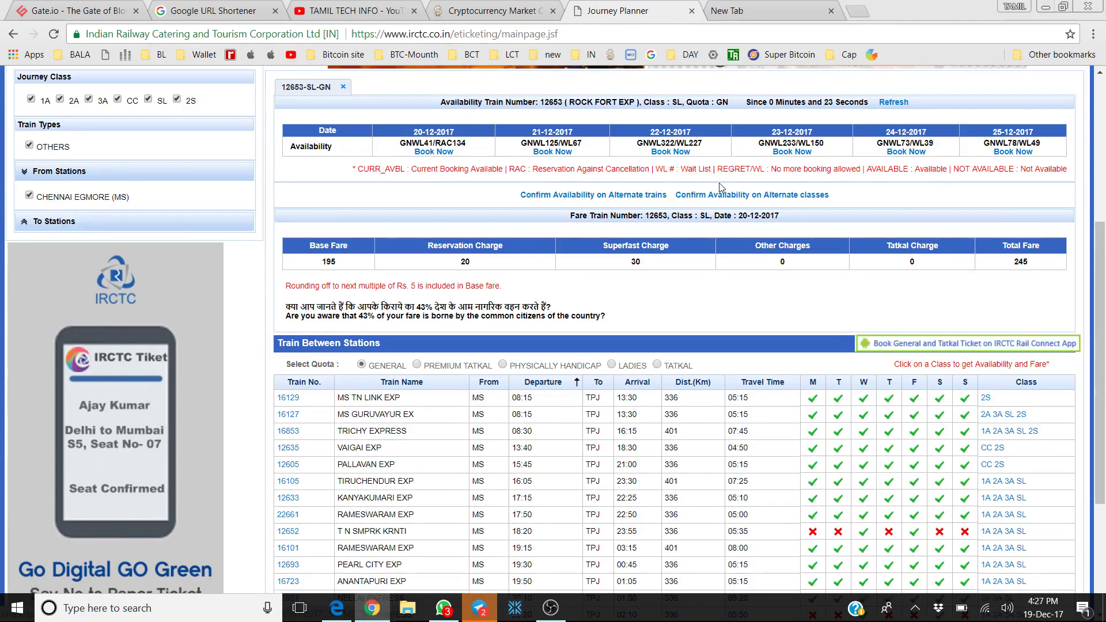
{"action": "scroll", "coordinate": [720, 188], "scroll_direction": "down", "scroll_amount": 4}
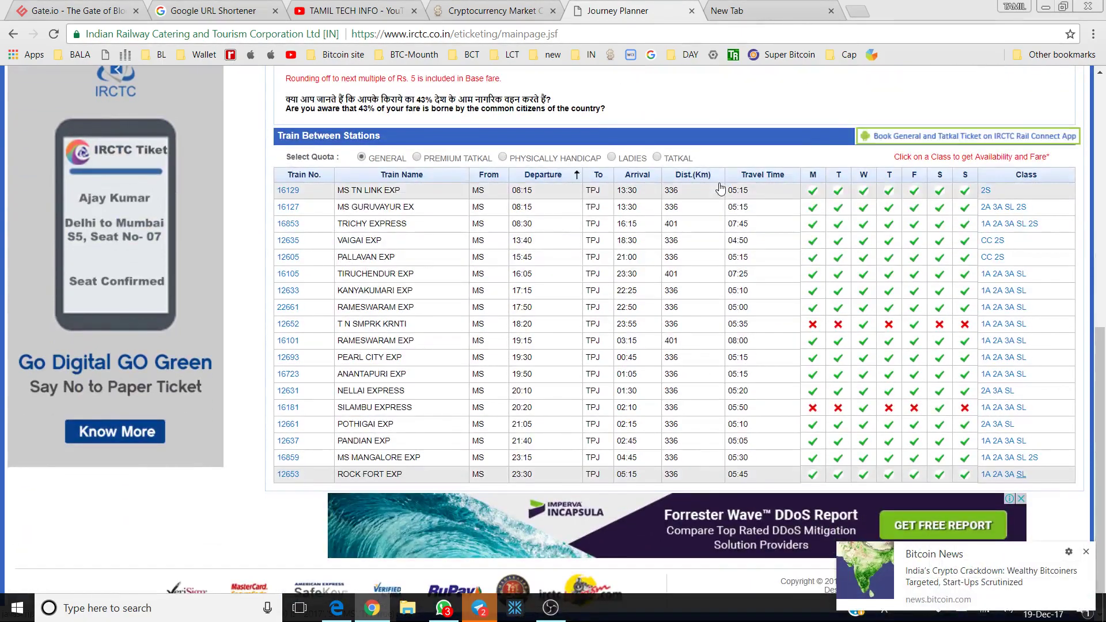
{"action": "left_click", "coordinate": [1033, 458]}
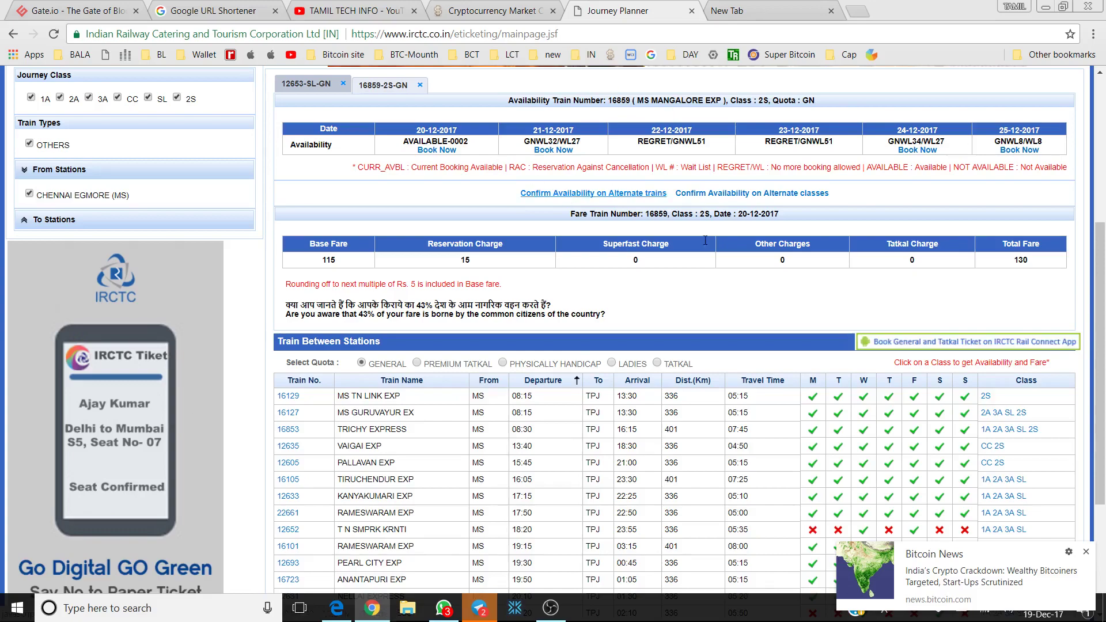
{"action": "left_click", "coordinate": [1087, 554]}
{"action": "scroll", "coordinate": [1036, 527], "scroll_direction": "down", "scroll_amount": 3}
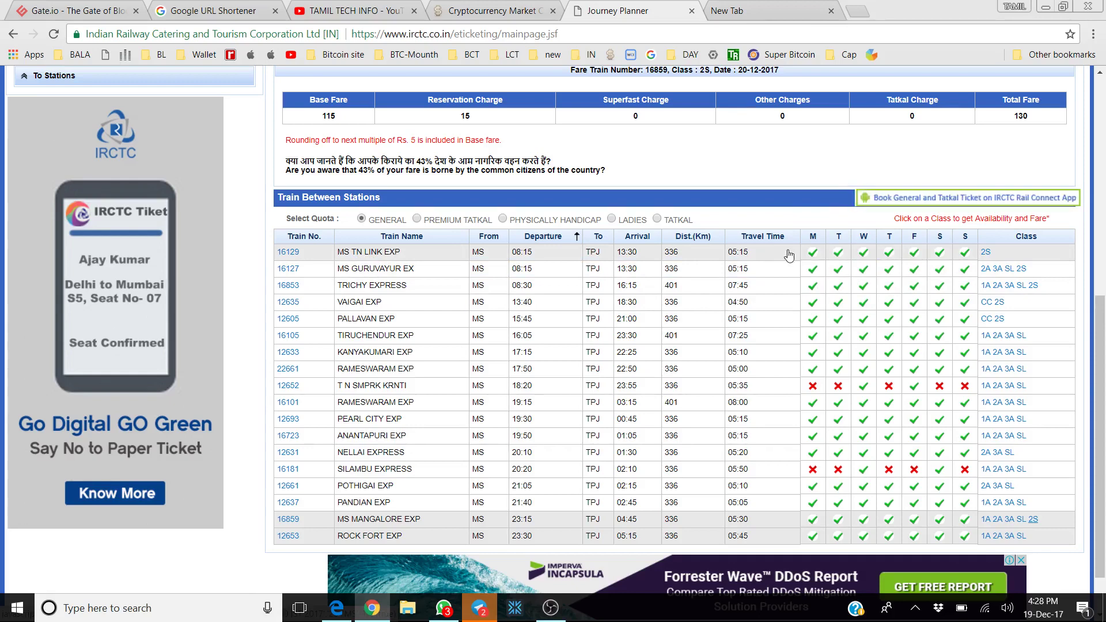
- Check 2S availability on train 16129 MS TN LINK EXP, and close the 16859 and 16129 availability results
{"action": "left_click", "coordinate": [986, 254]}
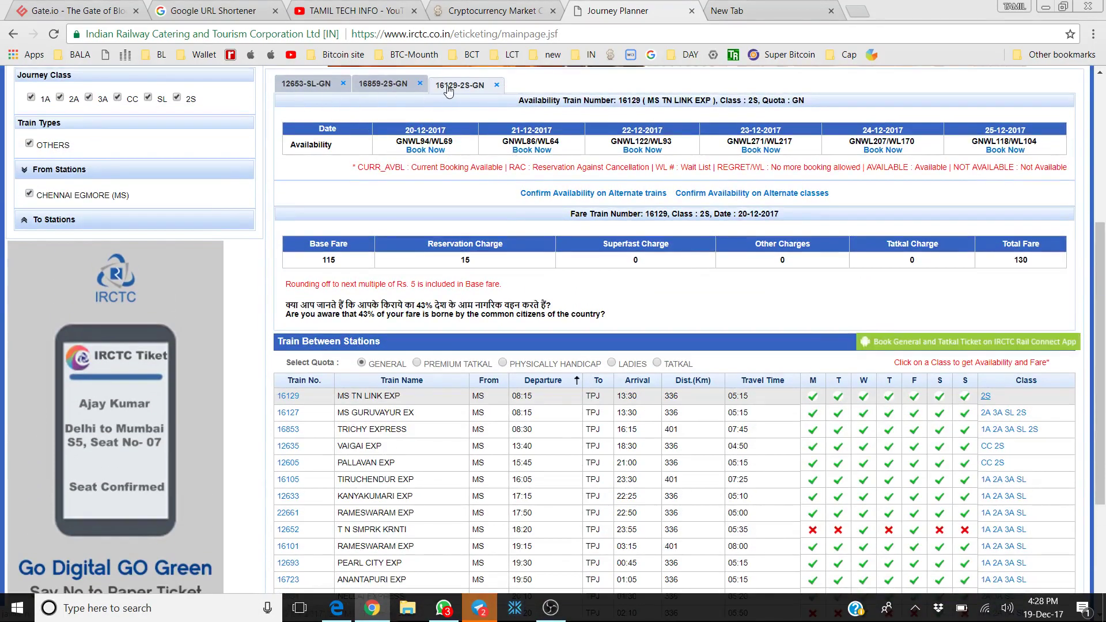
{"action": "left_click", "coordinate": [420, 83]}
{"action": "left_click", "coordinate": [420, 85]}
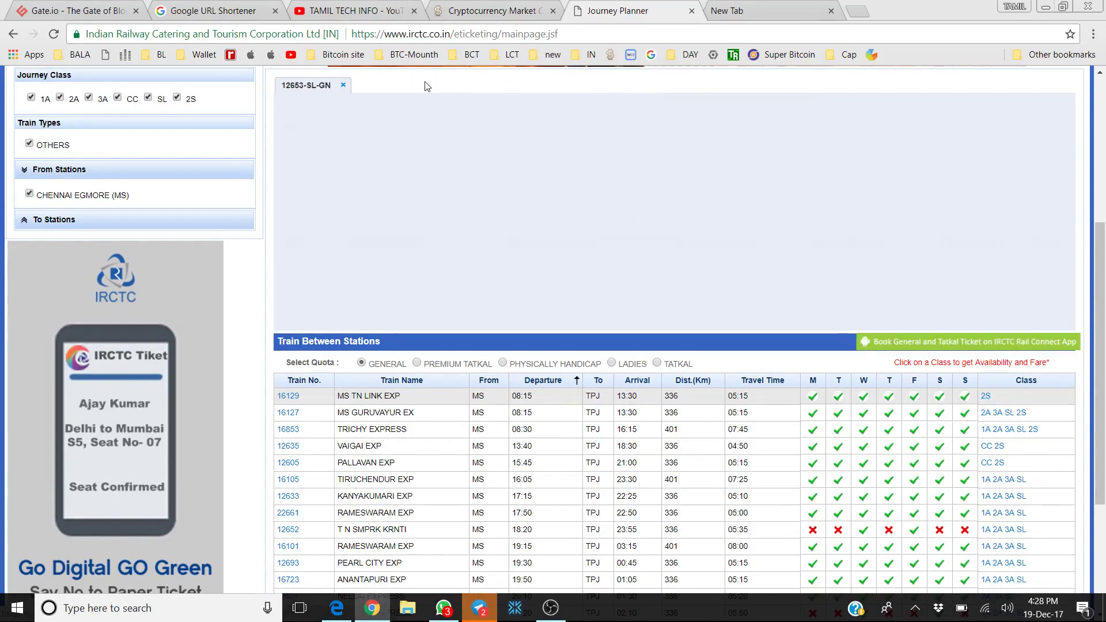
- Show the 2S availability of train 16859 MS MANGALORE EXP again and start booking it for 20-12-2017
{"action": "scroll", "coordinate": [711, 226], "scroll_direction": "down", "scroll_amount": 1}
{"action": "scroll", "coordinate": [712, 228], "scroll_direction": "down", "scroll_amount": 3}
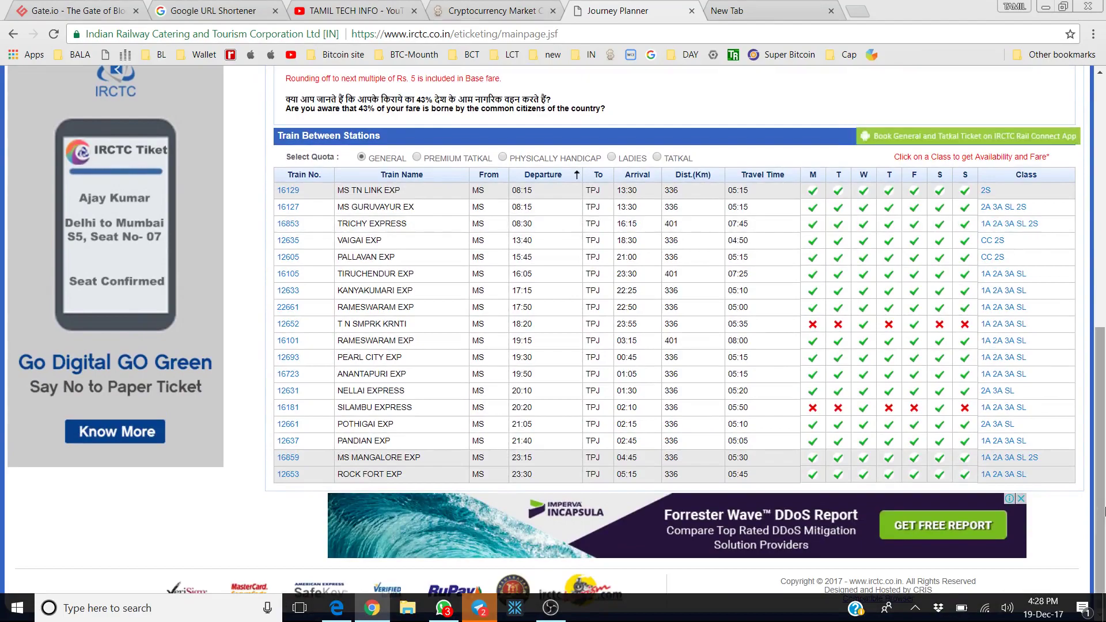
{"action": "left_click", "coordinate": [1033, 459]}
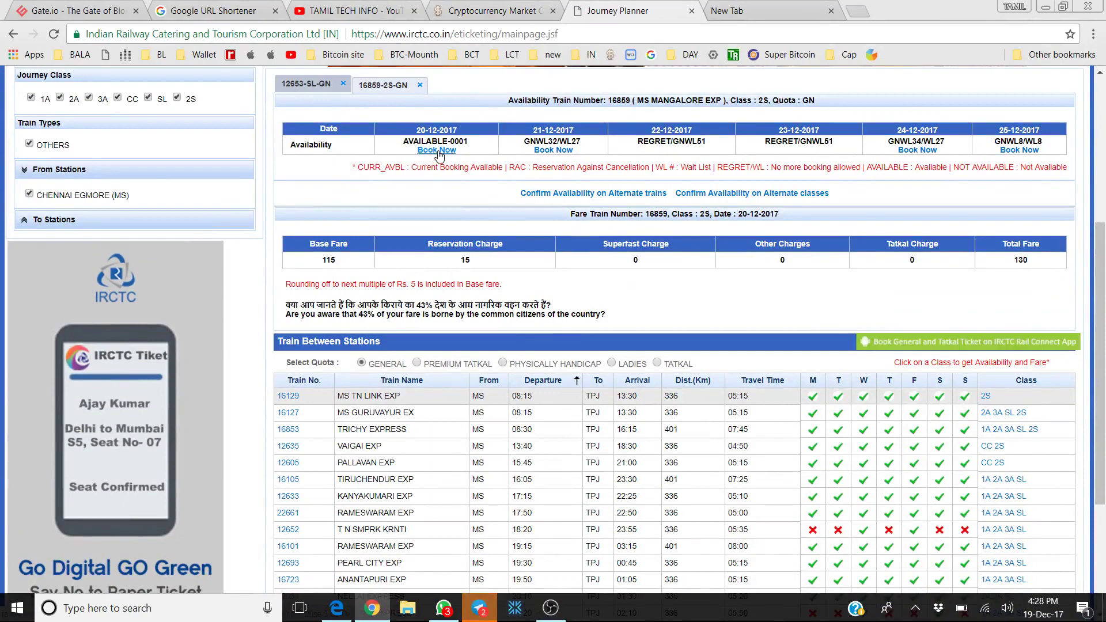
{"action": "left_click", "coordinate": [436, 151]}
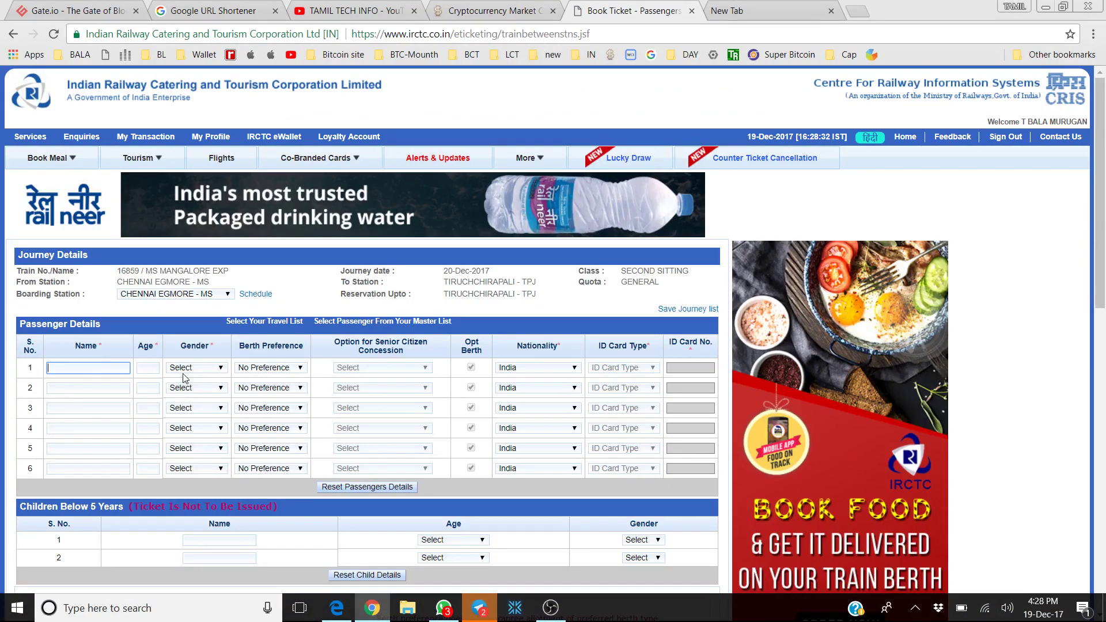
- View the available berth preferences and nationalities for the first passenger without choosing any
{"action": "left_click", "coordinate": [278, 371]}
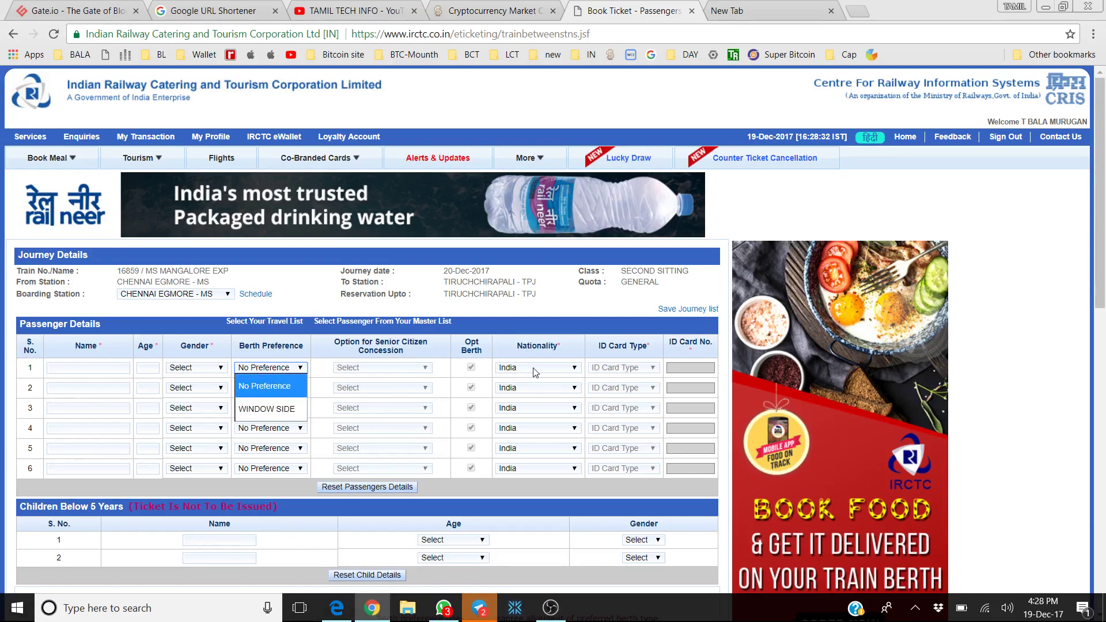
{"action": "left_click", "coordinate": [559, 369]}
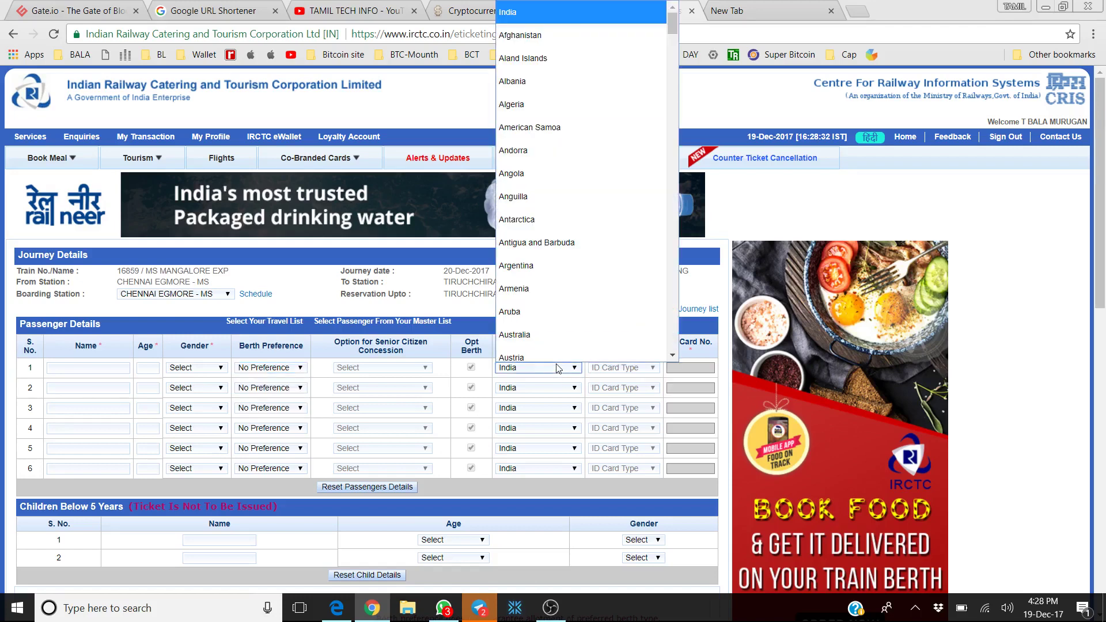
{"action": "left_click", "coordinate": [558, 373]}
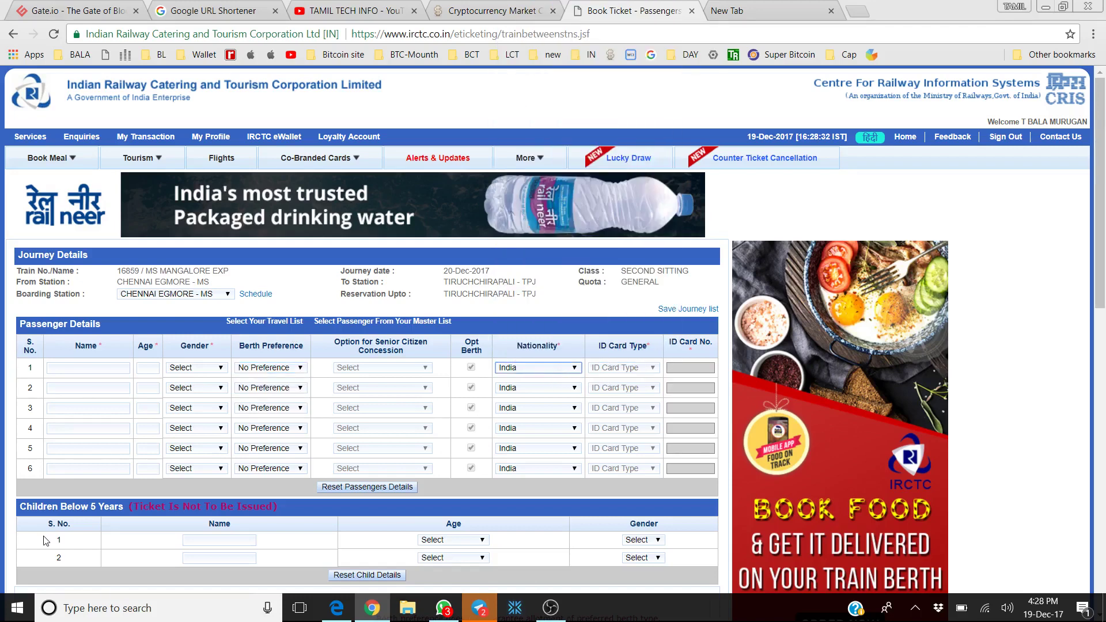
- Change the first passenger's nationality to Afghanistan and set it back to India
{"action": "key", "text": "a"}
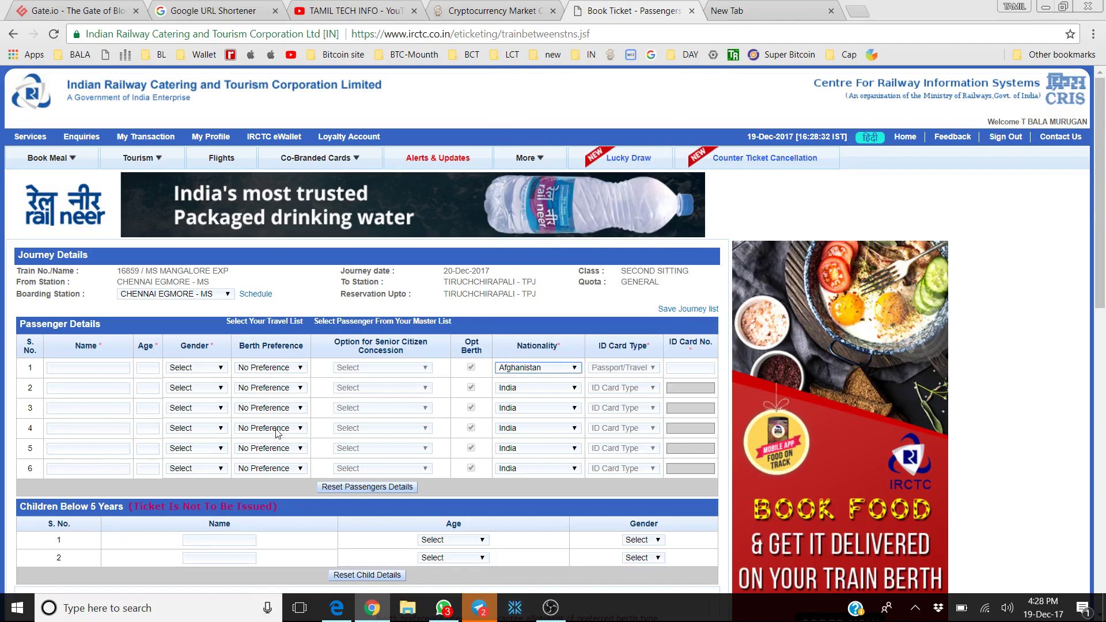
{"action": "left_click", "coordinate": [530, 369]}
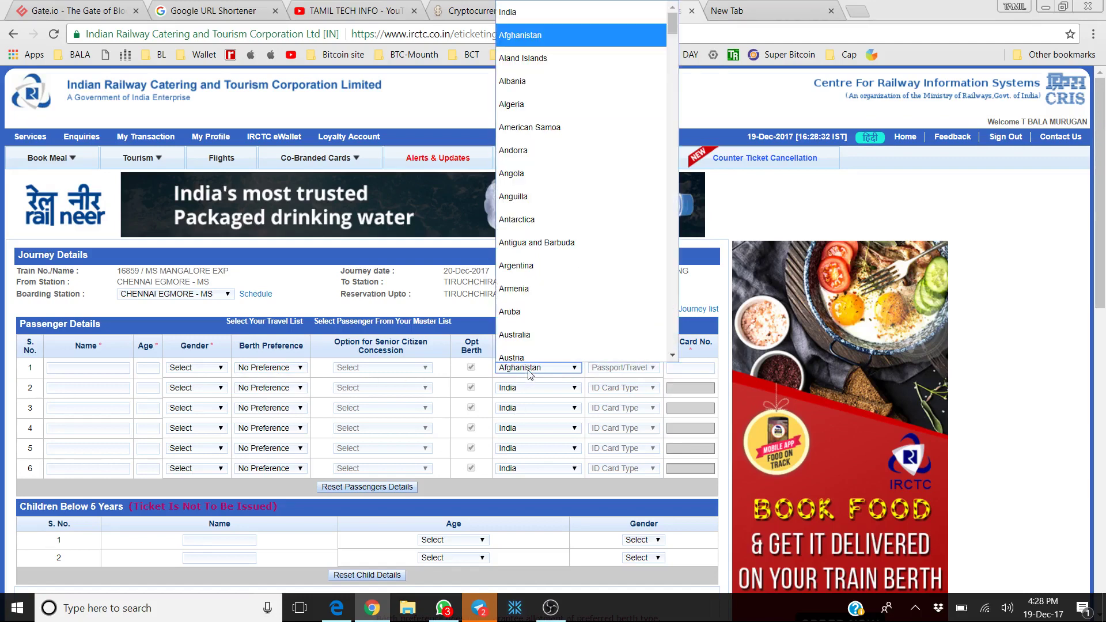
{"action": "key", "text": "i"}
{"action": "key", "text": "n"}
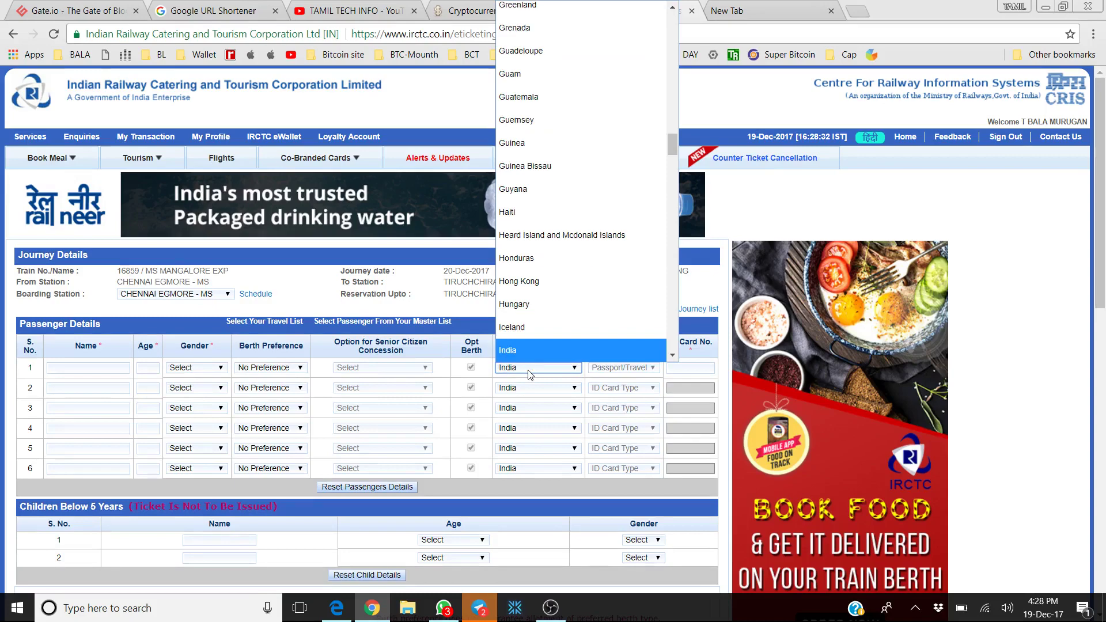
{"action": "key", "text": "Return"}
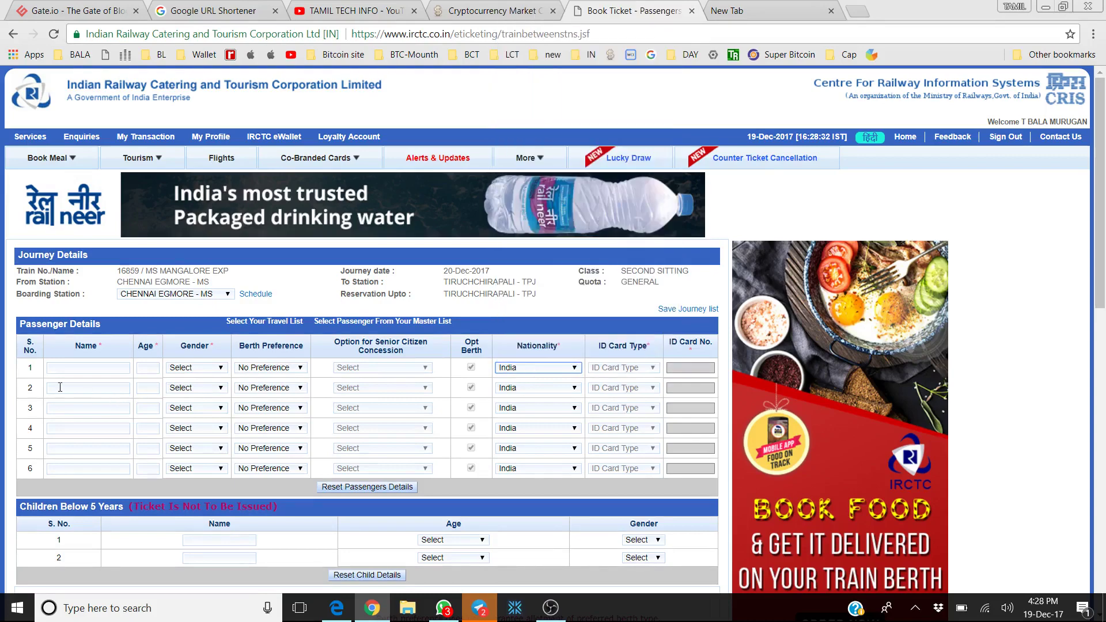
{"action": "left_click", "coordinate": [8, 436]}
- Examine the passenger and child sections of the booking form, including the gender options for the second child
{"action": "scroll", "coordinate": [8, 436], "scroll_direction": "down", "scroll_amount": 1}
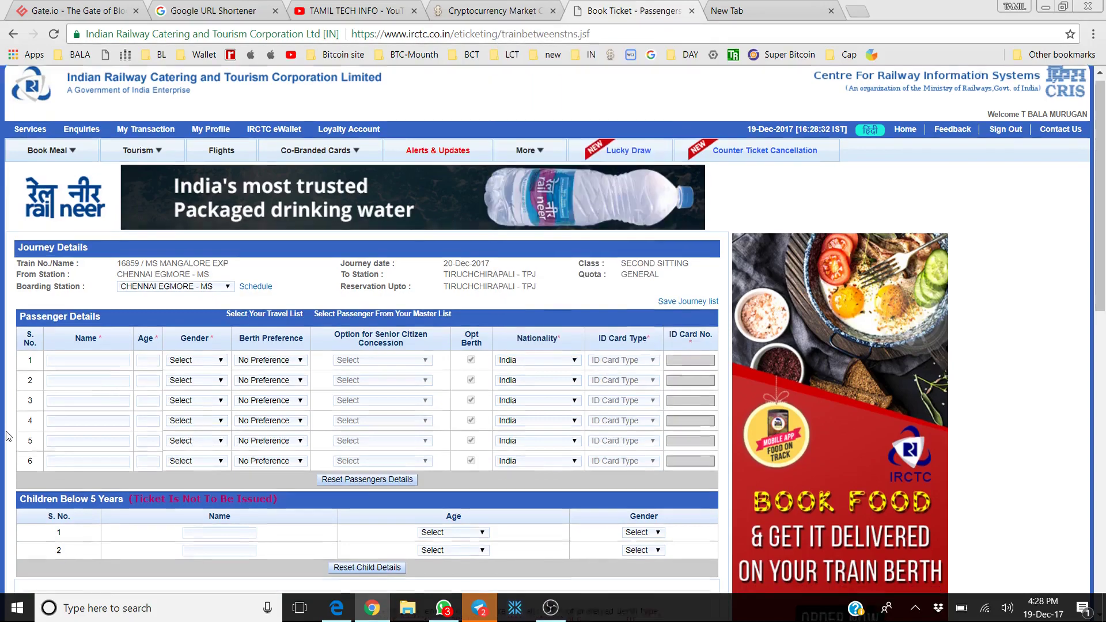
{"action": "scroll", "coordinate": [8, 436], "scroll_direction": "down", "scroll_amount": 1}
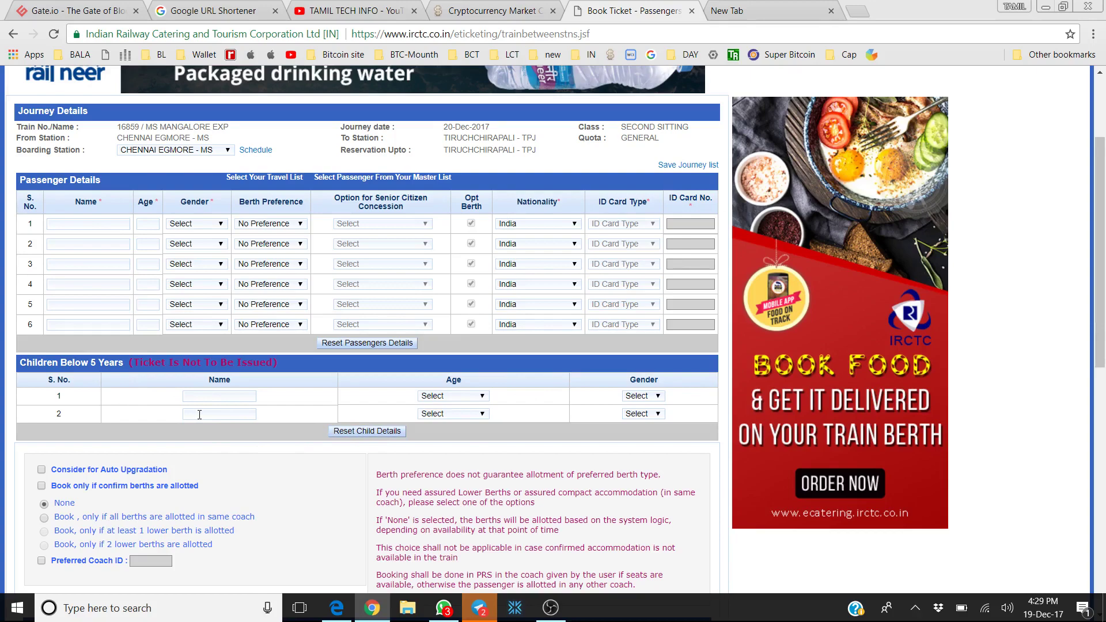
{"action": "scroll", "coordinate": [199, 415], "scroll_direction": "down", "scroll_amount": 5}
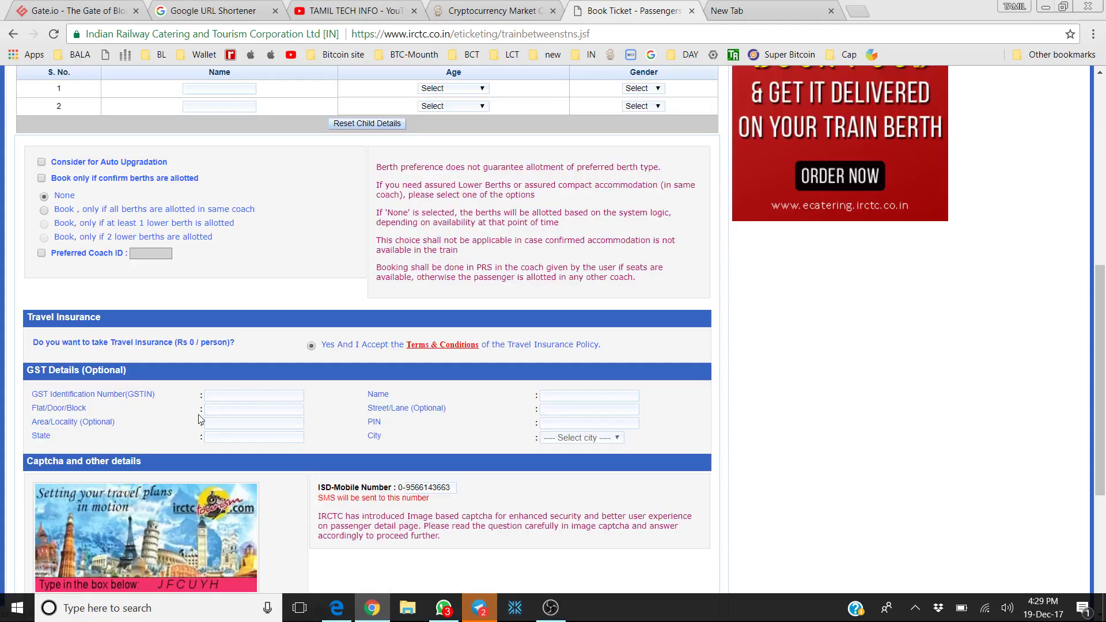
{"action": "scroll", "coordinate": [200, 419], "scroll_direction": "up", "scroll_amount": 2}
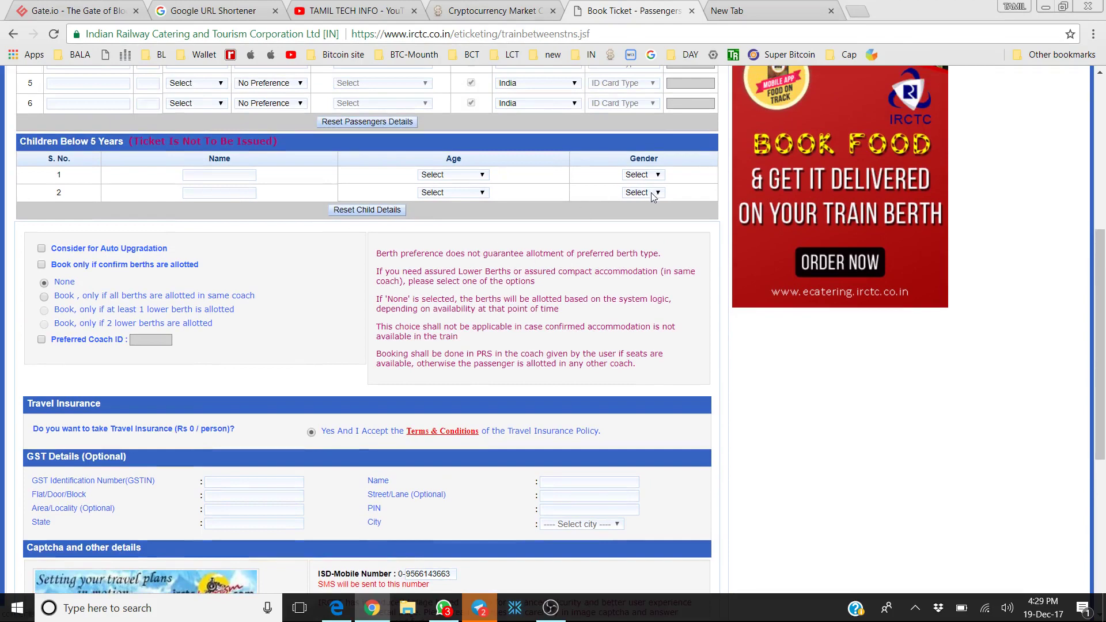
{"action": "left_click", "coordinate": [653, 193]}
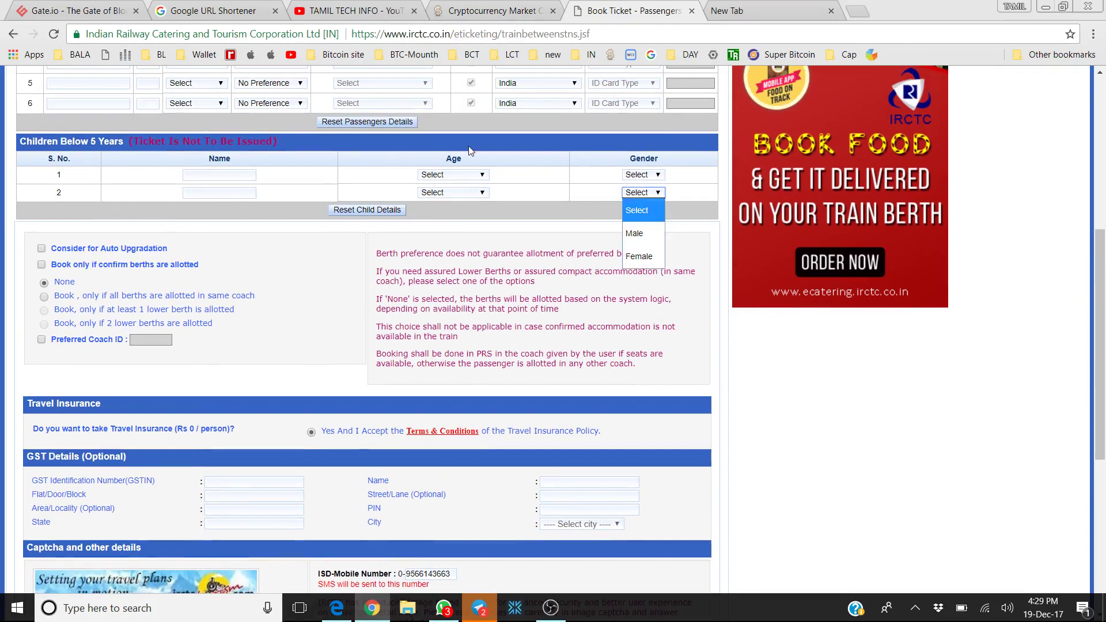
{"action": "left_click", "coordinate": [341, 248]}
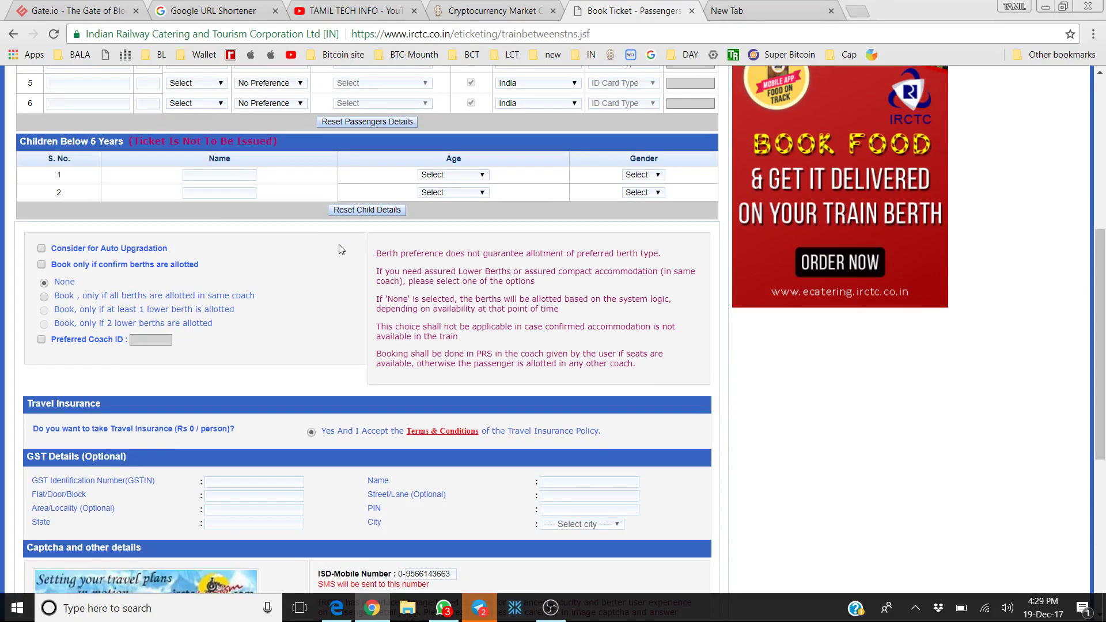
{"action": "scroll", "coordinate": [341, 260], "scroll_direction": "up", "scroll_amount": 1}
{"action": "scroll", "coordinate": [337, 276], "scroll_direction": "up", "scroll_amount": 5}
{"action": "scroll", "coordinate": [338, 276], "scroll_direction": "down", "scroll_amount": 1}
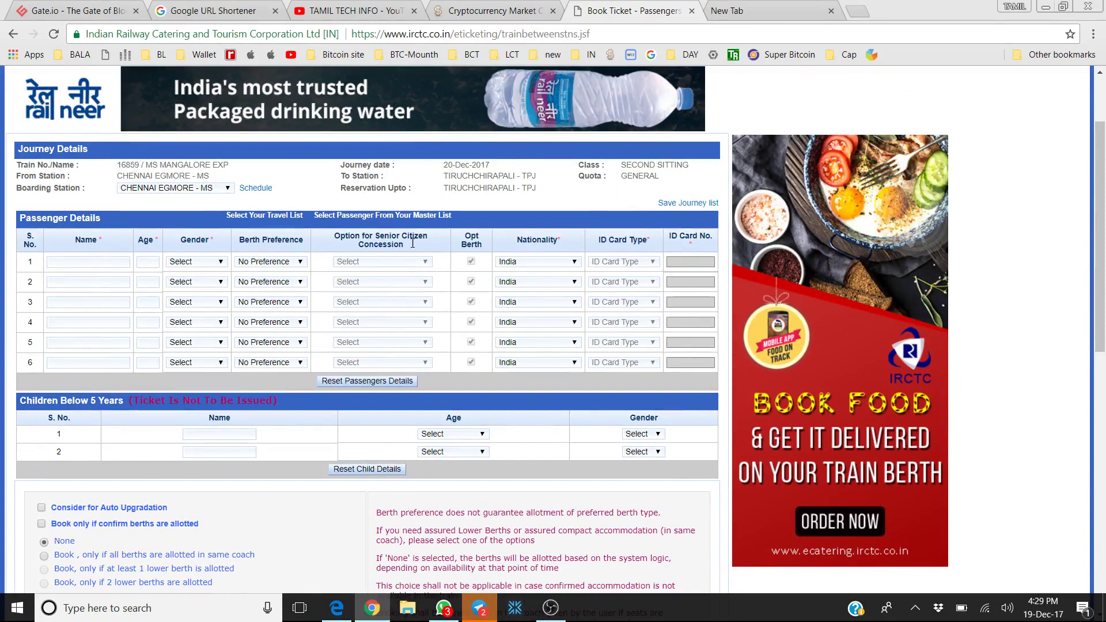
- Try the Consider for Auto Upgradation and Preferred Coach ID options, and clear them again
{"action": "scroll", "coordinate": [406, 268], "scroll_direction": "down", "scroll_amount": 3}
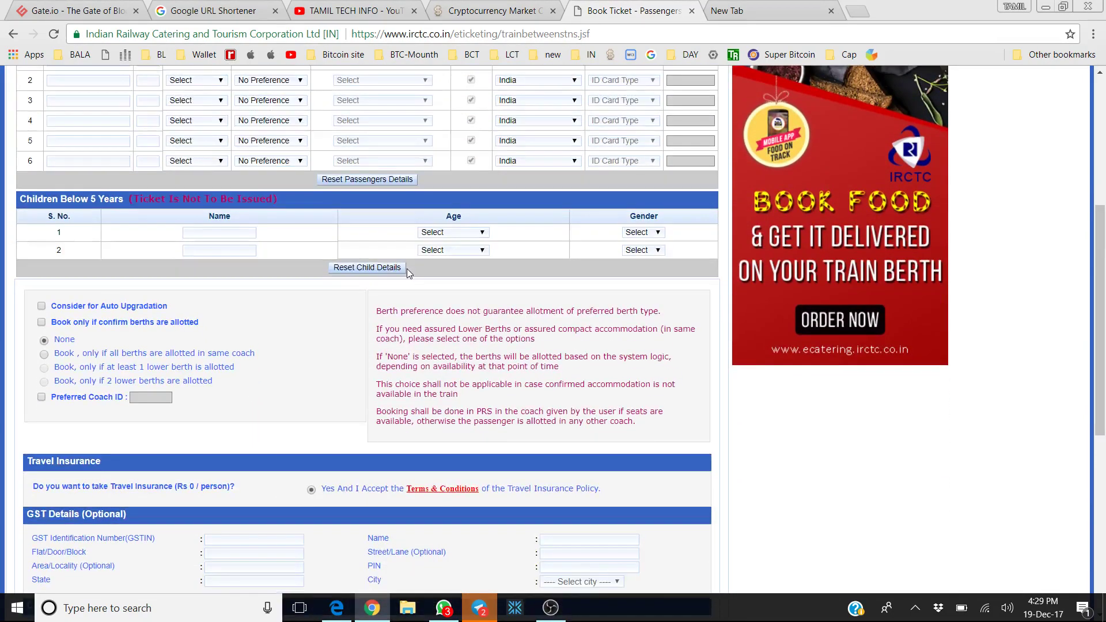
{"action": "scroll", "coordinate": [407, 269], "scroll_direction": "down", "scroll_amount": 2}
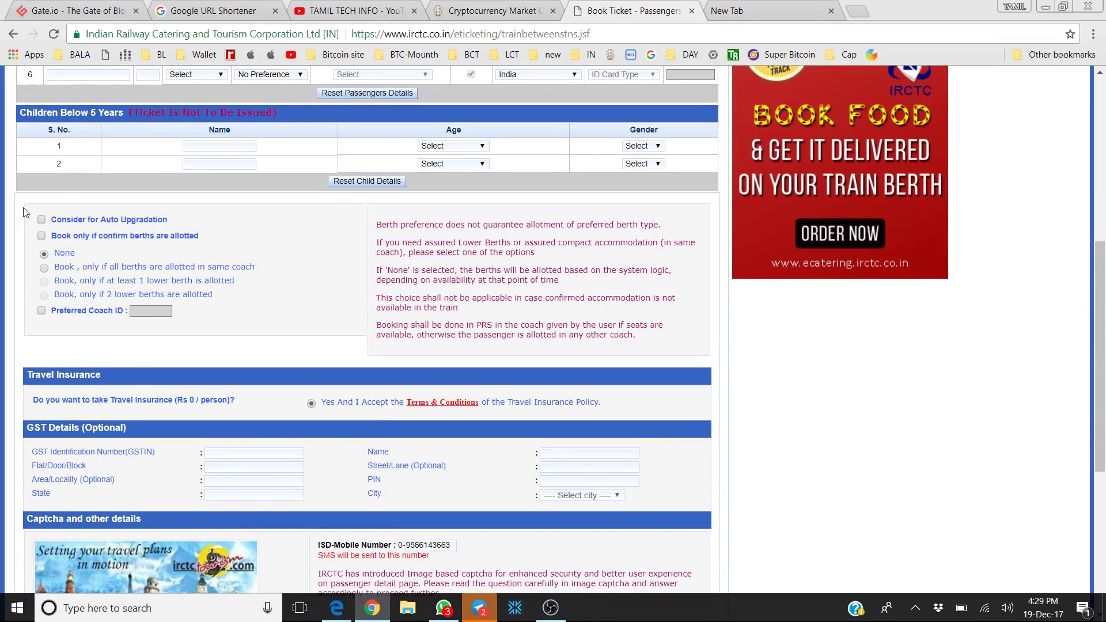
{"action": "mouse_move", "coordinate": [50, 260]}
{"action": "left_click", "coordinate": [41, 220]}
{"action": "left_click", "coordinate": [42, 311]}
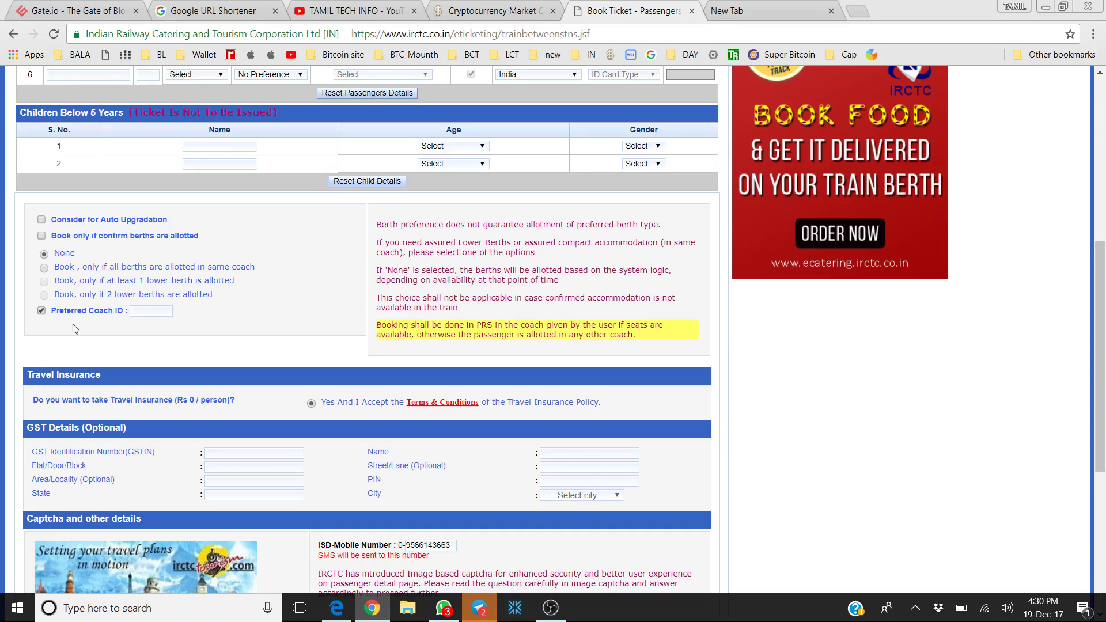
{"action": "left_click", "coordinate": [40, 311]}
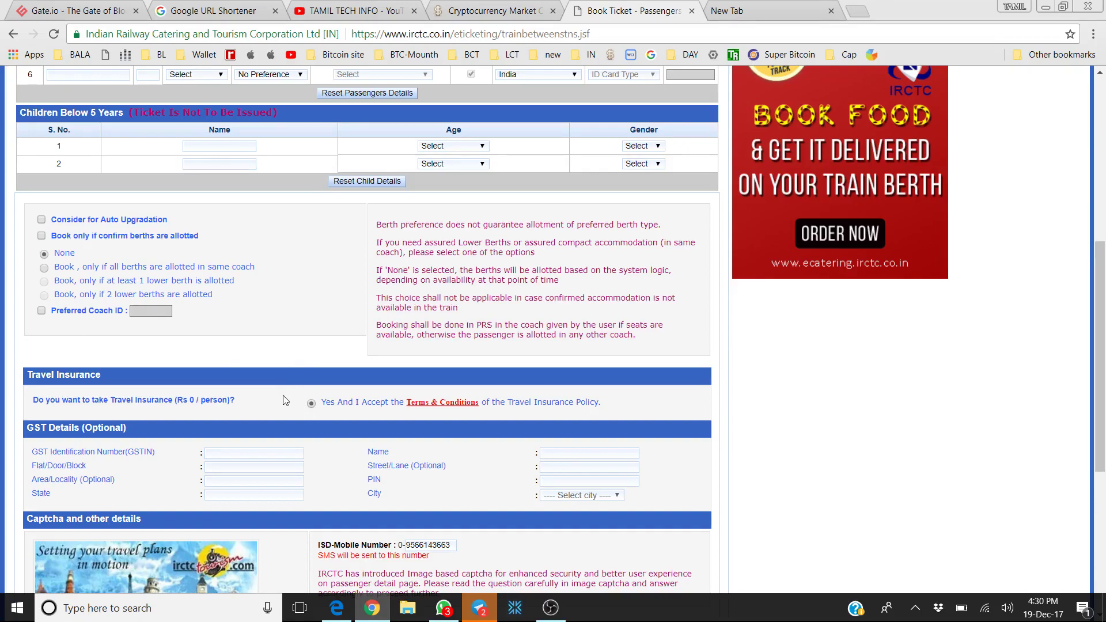
- Review the Travel Insurance, GST Details and Captcha sections of the booking form, including the mobile number field and closing notes
{"action": "scroll", "coordinate": [285, 400], "scroll_direction": "down", "scroll_amount": 5}
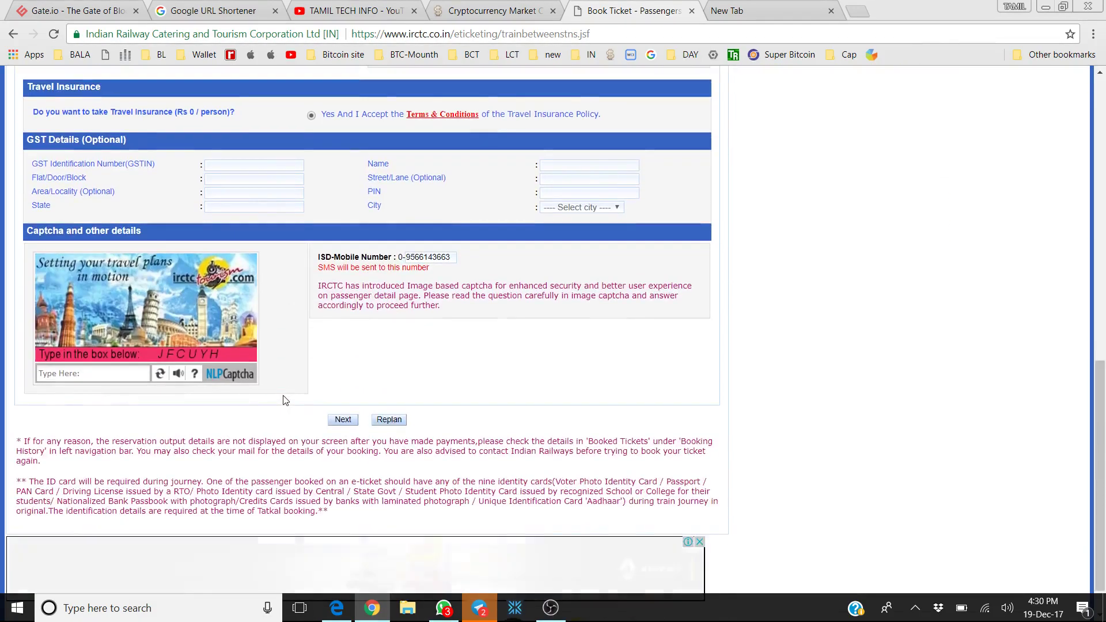
{"action": "scroll", "coordinate": [286, 401], "scroll_direction": "up", "scroll_amount": 3}
{"action": "scroll", "coordinate": [286, 400], "scroll_direction": "down", "scroll_amount": 1}
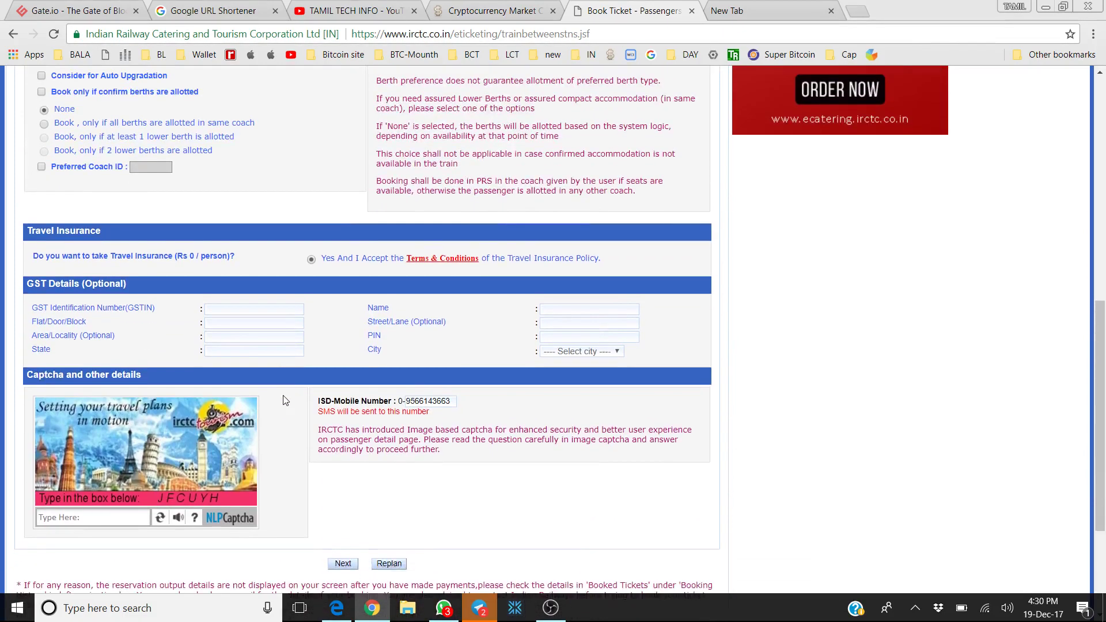
{"action": "scroll", "coordinate": [283, 399], "scroll_direction": "up", "scroll_amount": 2}
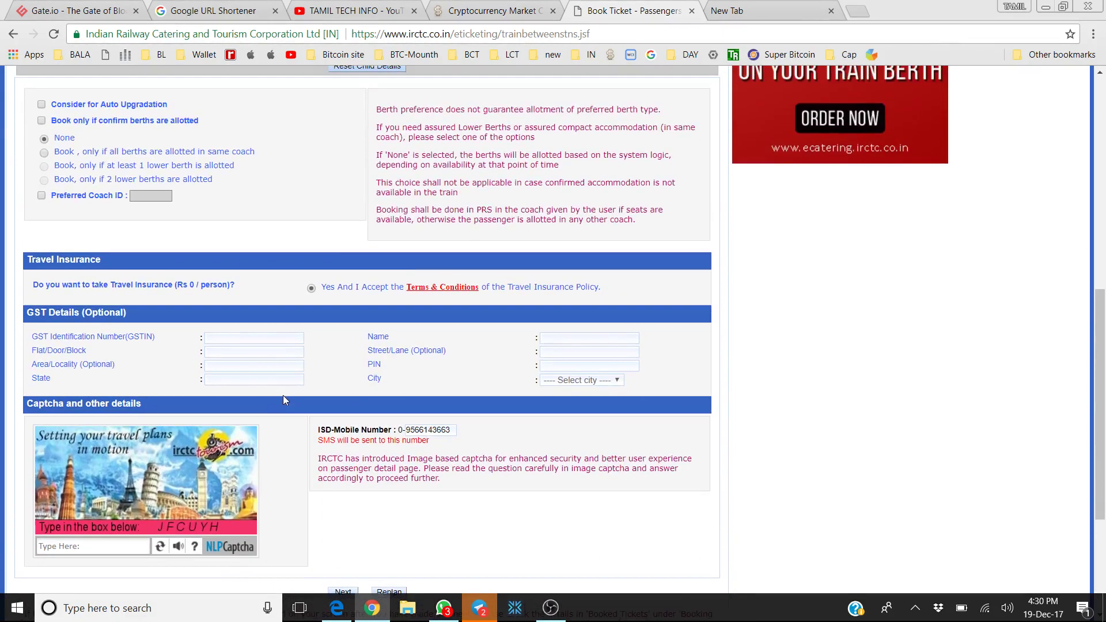
{"action": "scroll", "coordinate": [283, 400], "scroll_direction": "down", "scroll_amount": 1}
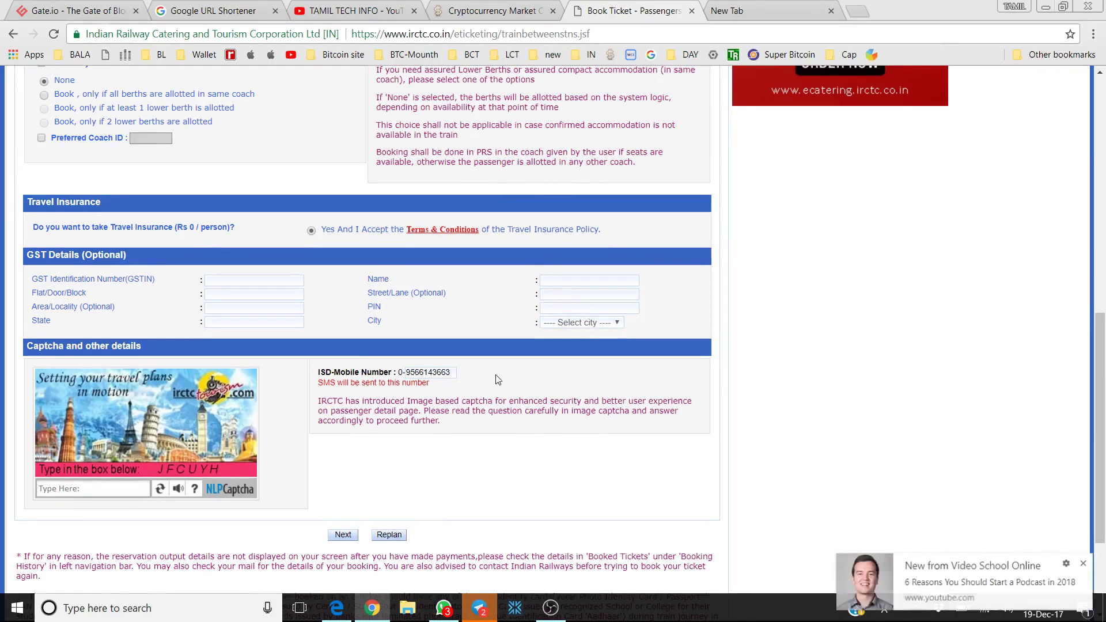
{"action": "scroll", "coordinate": [497, 378], "scroll_direction": "down", "scroll_amount": 3}
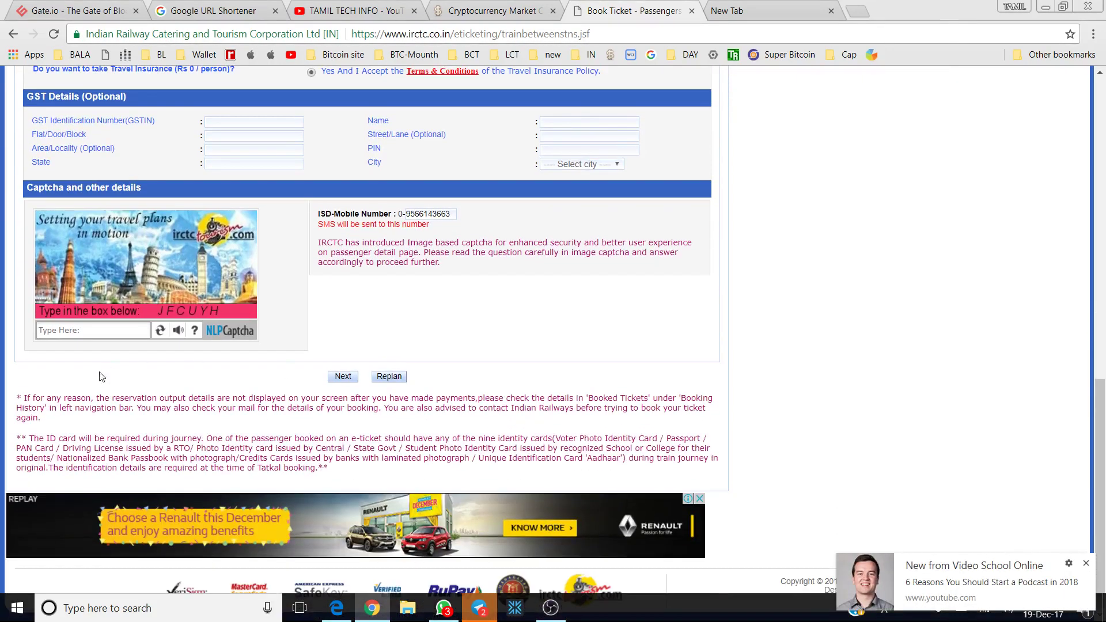
- Try to submit the booking form with the passenger and captcha fields left blank
{"action": "left_click", "coordinate": [95, 330]}
{"action": "left_click", "coordinate": [348, 378]}
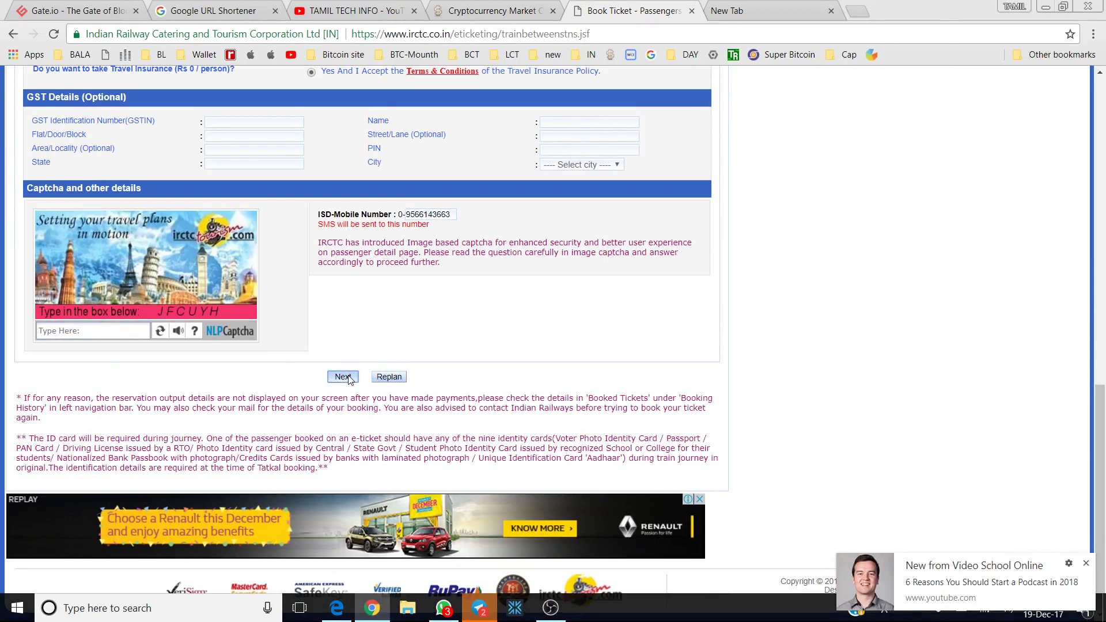
- Fill in the first passenger's name, age 30, gender Male and berth preference WINDOW SIDE
{"action": "scroll", "coordinate": [348, 377], "scroll_direction": "up", "scroll_amount": 9}
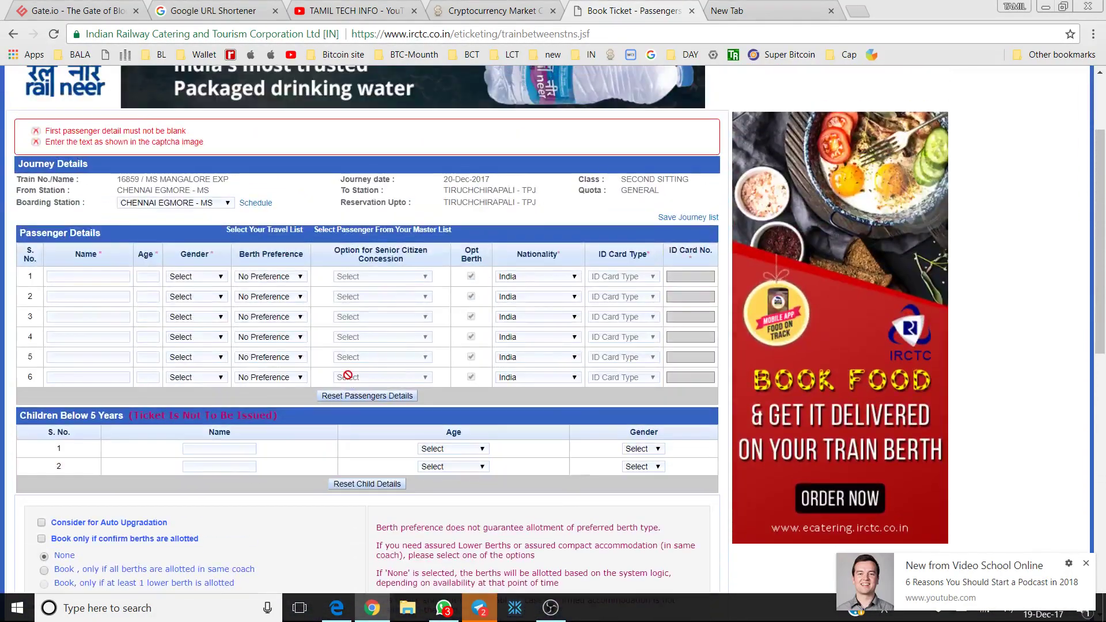
{"action": "left_click", "coordinate": [90, 281]}
{"action": "type", "text": "BALA"}
{"action": "key", "text": "Tab"}
{"action": "key", "text": "Tab"}
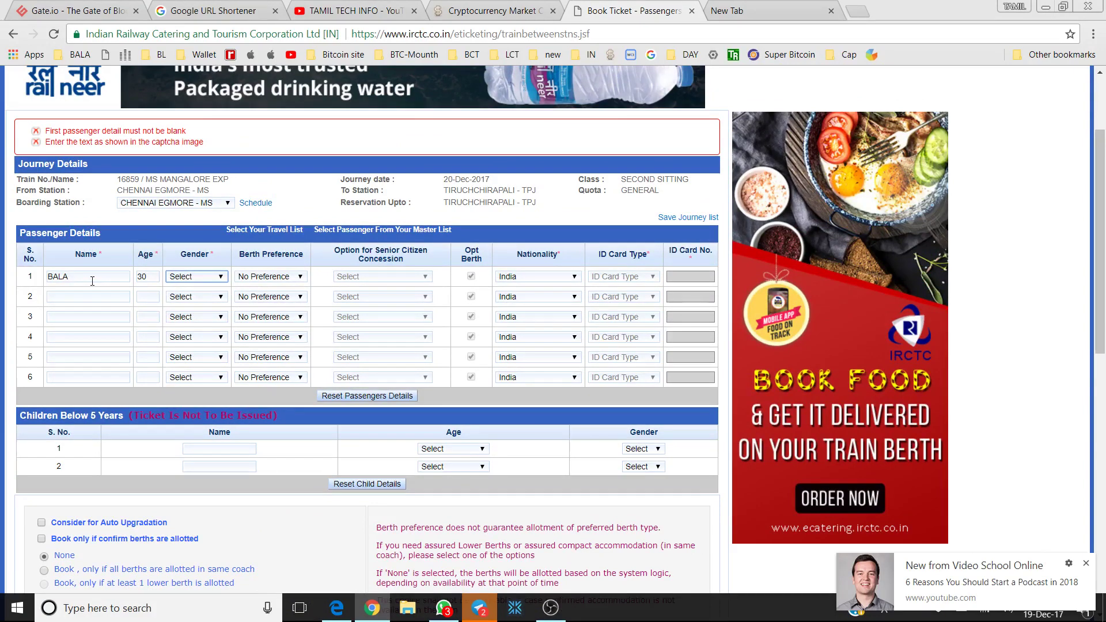
{"action": "key", "text": "m"}
{"action": "key", "text": "Tab"}
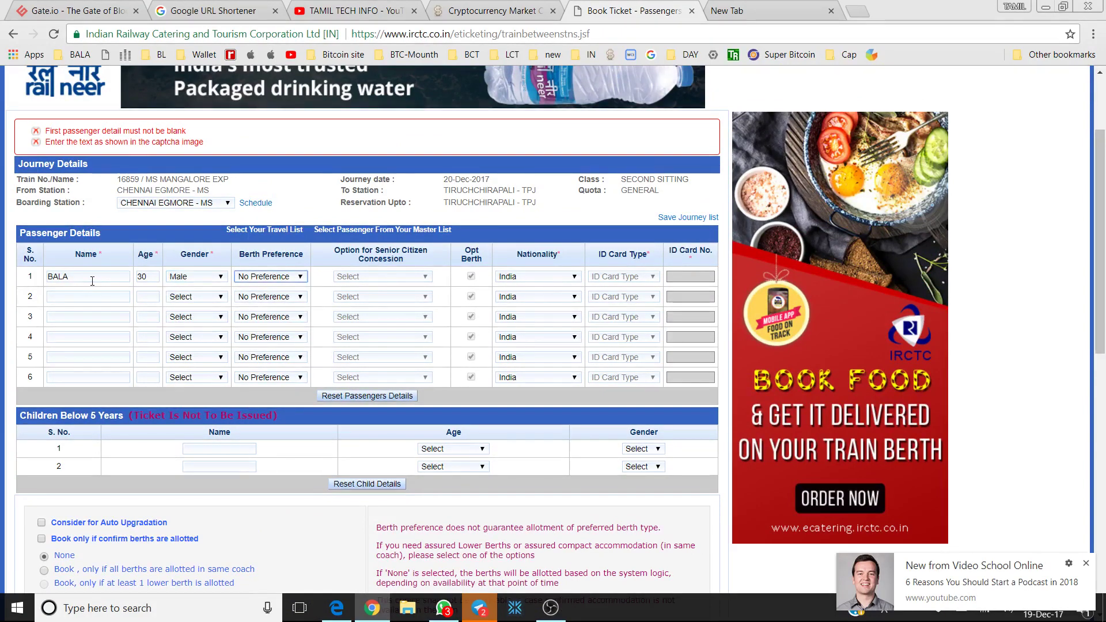
{"action": "key", "text": "w"}
{"action": "key", "text": "Tab"}
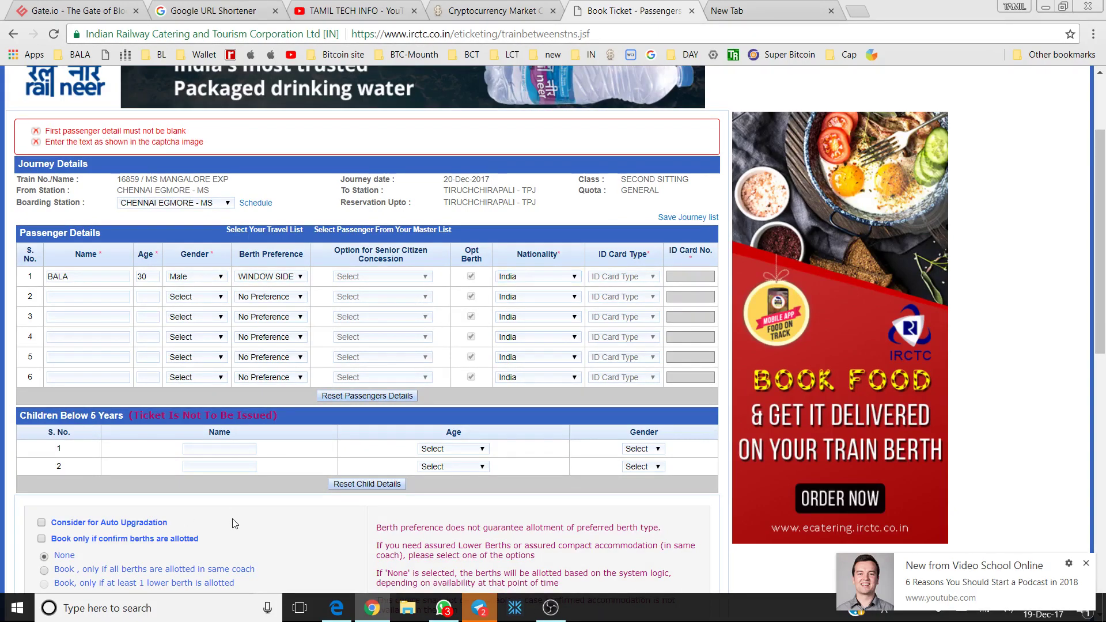
- Enable Book only if confirm berths are allotted, and review the travel insurance, GST and captcha sections
{"action": "scroll", "coordinate": [233, 518], "scroll_direction": "down", "scroll_amount": 3}
{"action": "scroll", "coordinate": [232, 519], "scroll_direction": "down", "scroll_amount": 2}
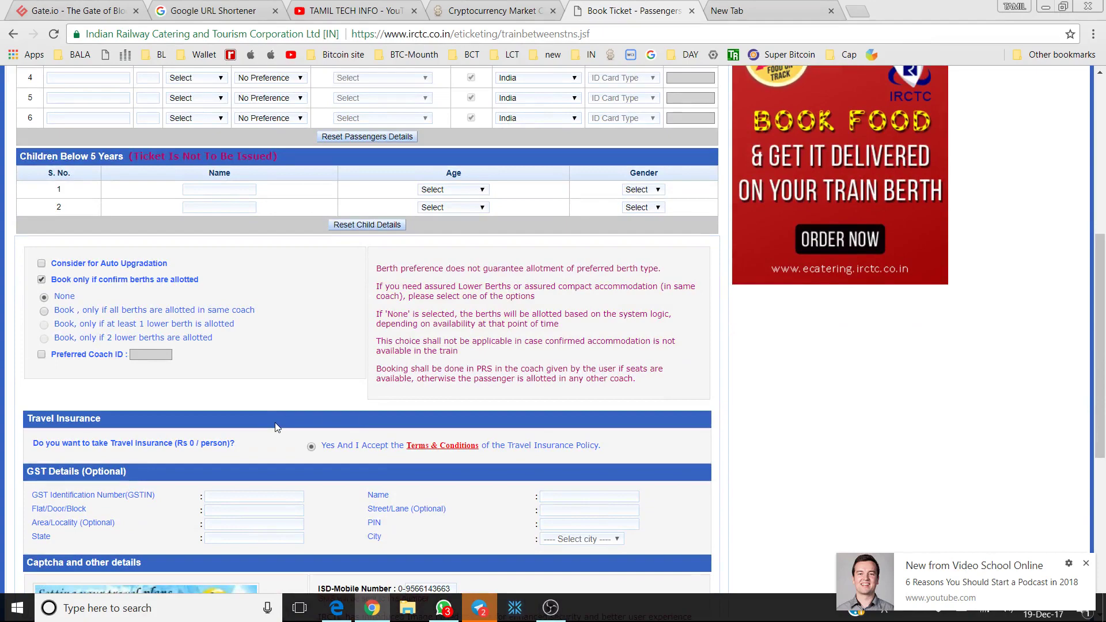
{"action": "scroll", "coordinate": [277, 427], "scroll_direction": "down", "scroll_amount": 4}
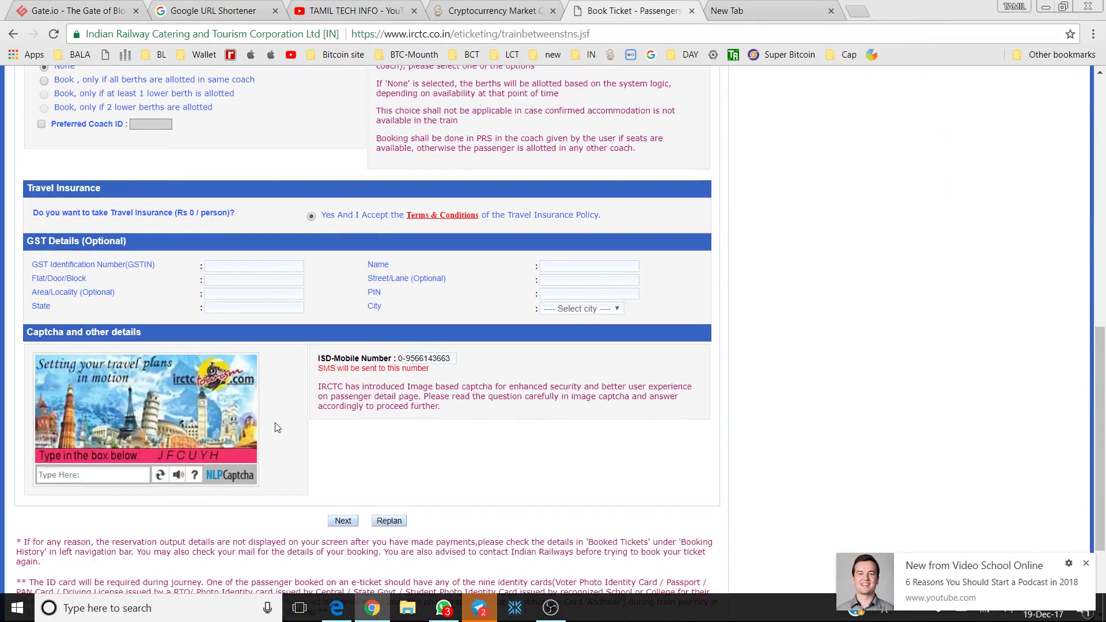
{"action": "scroll", "coordinate": [277, 427], "scroll_direction": "down", "scroll_amount": 1}
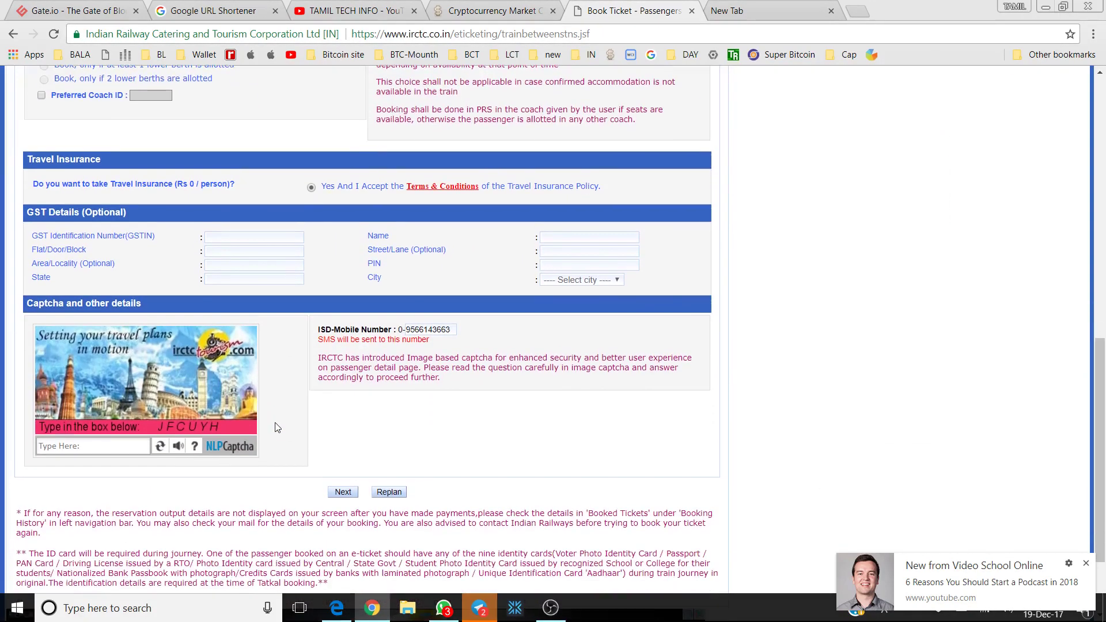
{"action": "scroll", "coordinate": [277, 427], "scroll_direction": "up", "scroll_amount": 1}
{"action": "scroll", "coordinate": [275, 428], "scroll_direction": "up", "scroll_amount": 2}
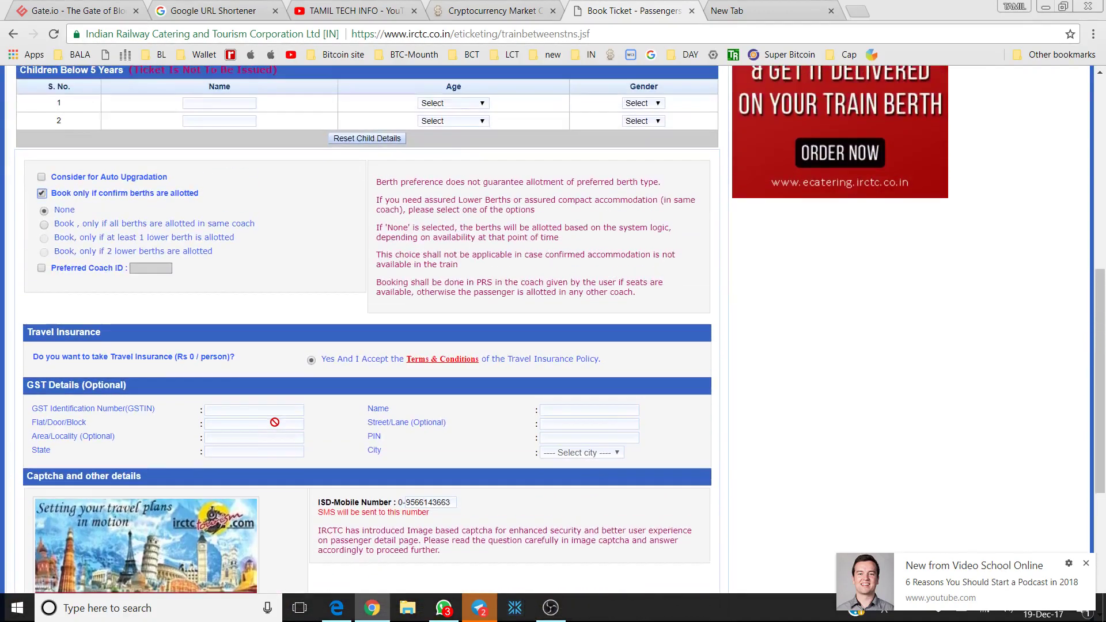
{"action": "scroll", "coordinate": [275, 423], "scroll_direction": "up", "scroll_amount": 1}
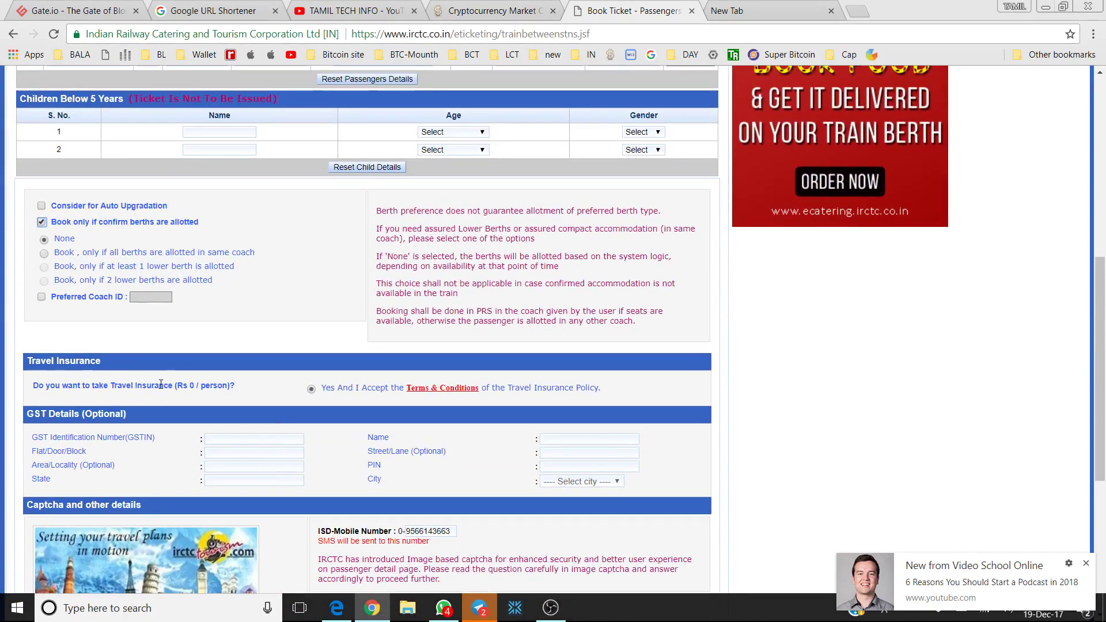
{"action": "scroll", "coordinate": [161, 384], "scroll_direction": "up", "scroll_amount": 1}
- Enter the captcha text shown in the image and submit the booking form
{"action": "scroll", "coordinate": [161, 385], "scroll_direction": "down", "scroll_amount": 6}
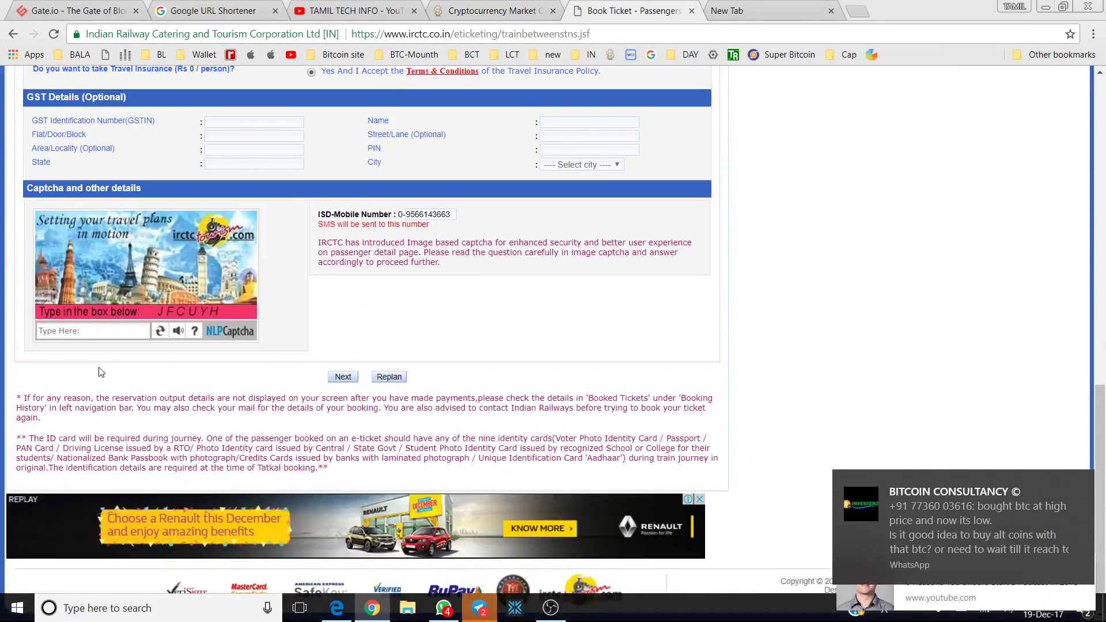
{"action": "left_click", "coordinate": [84, 333]}
{"action": "type", "text": "J"}
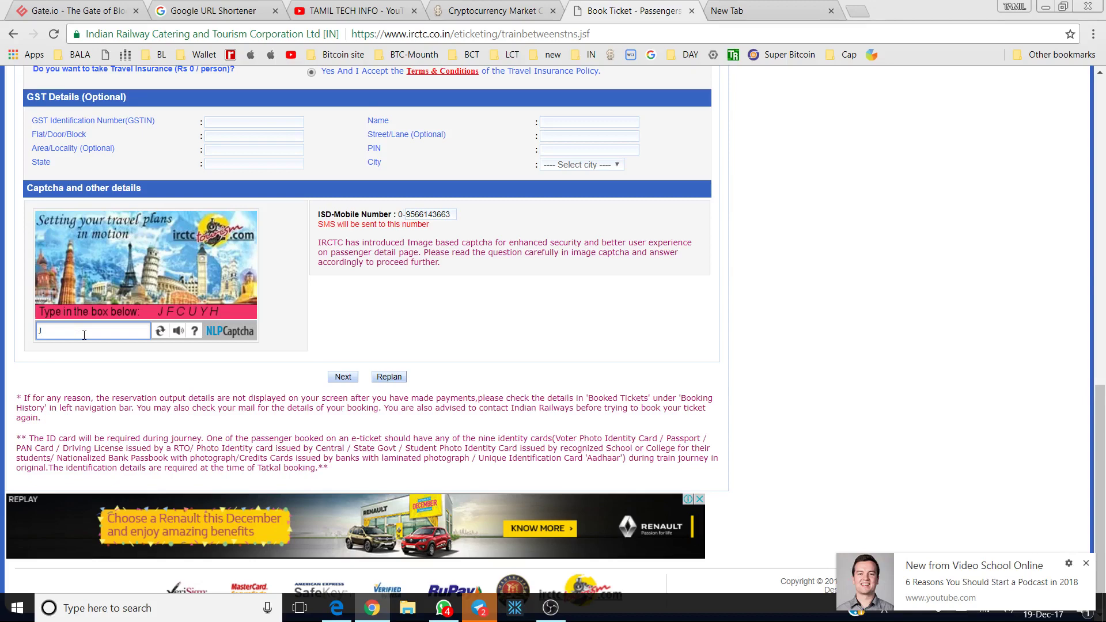
{"action": "type", "text": "FCUYH"}
{"action": "left_click", "coordinate": [335, 378]}
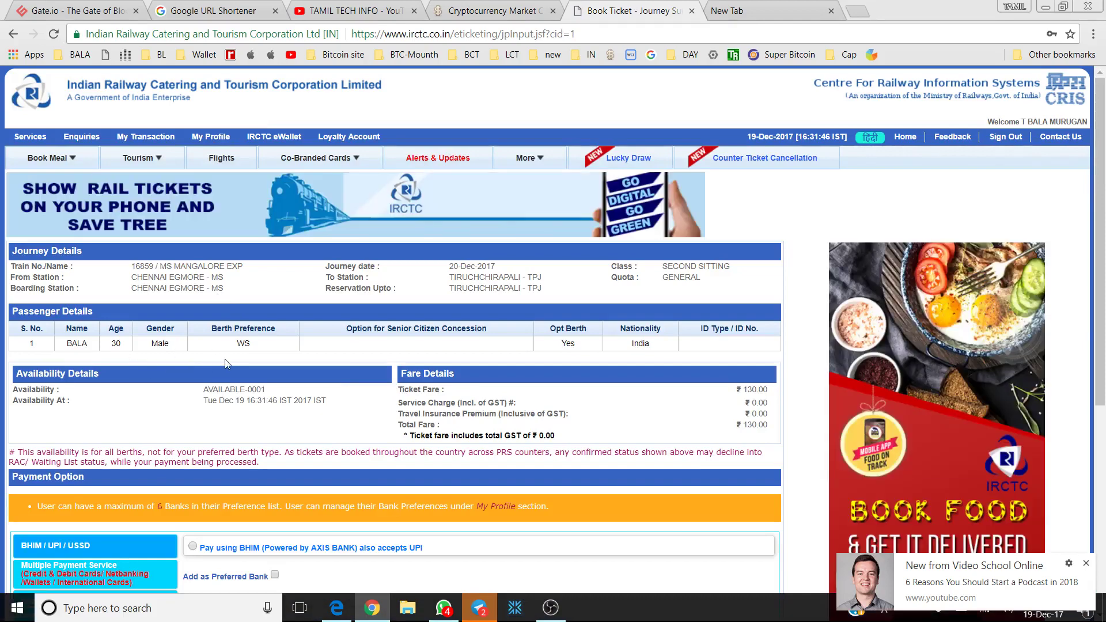
- Review the journey, passenger, availability and fare details along with the available payment categories
{"action": "scroll", "coordinate": [225, 363], "scroll_direction": "down", "scroll_amount": 2}
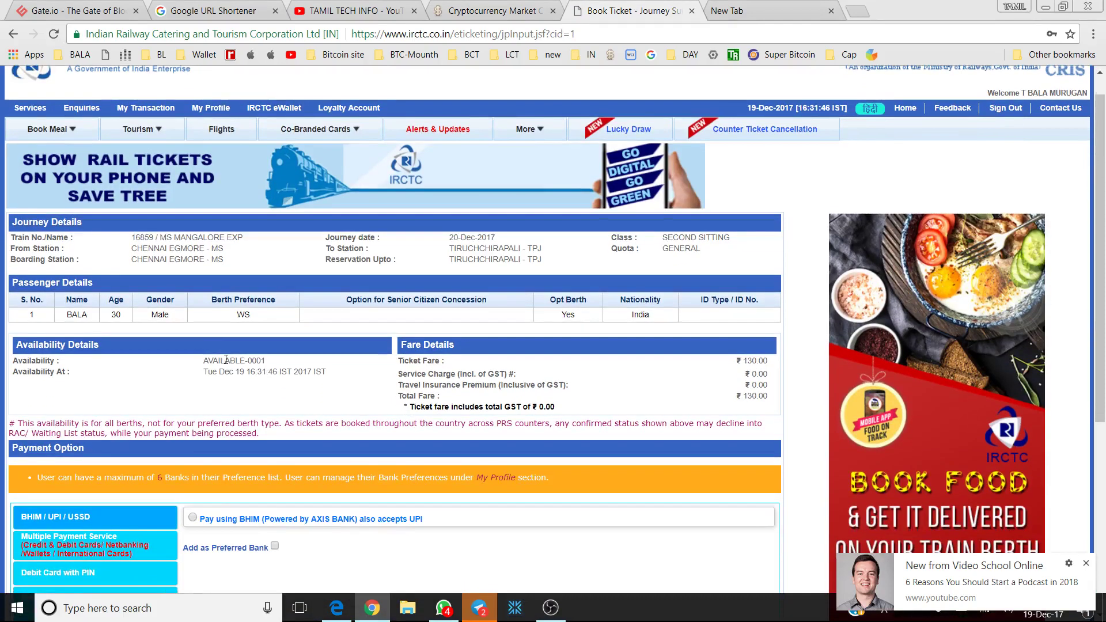
{"action": "scroll", "coordinate": [225, 363], "scroll_direction": "down", "scroll_amount": 1}
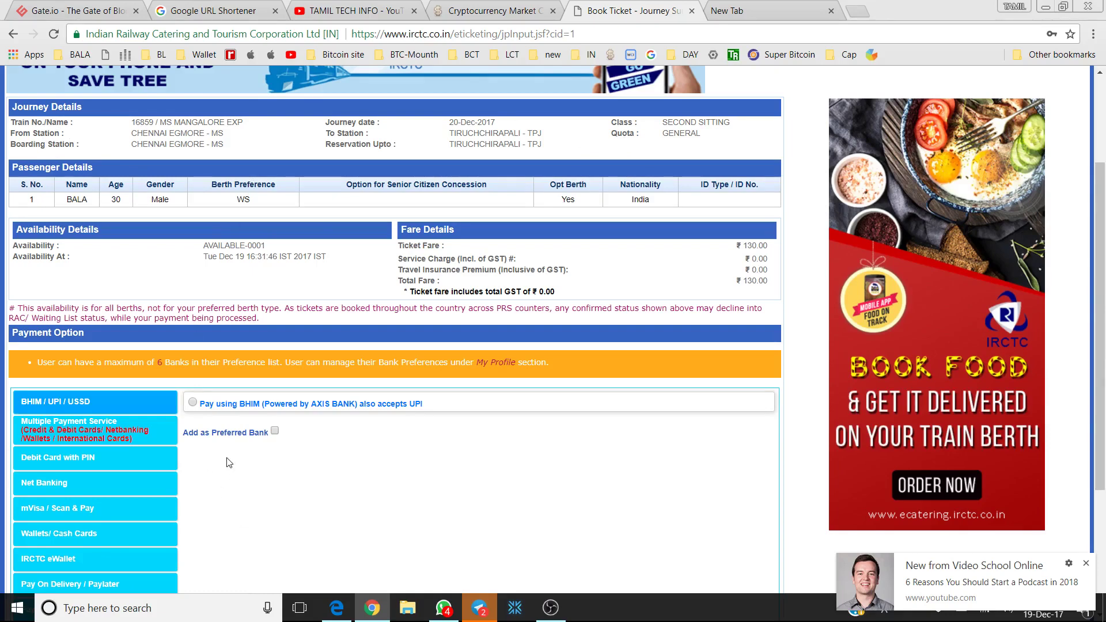
{"action": "scroll", "coordinate": [228, 463], "scroll_direction": "down", "scroll_amount": 2}
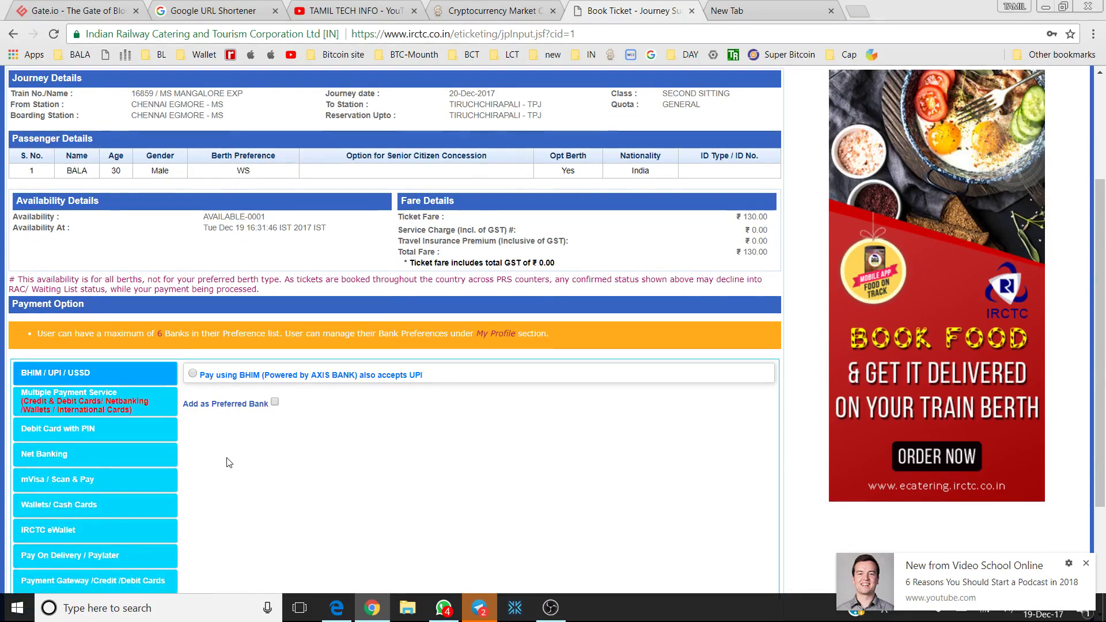
{"action": "scroll", "coordinate": [228, 462], "scroll_direction": "down", "scroll_amount": 1}
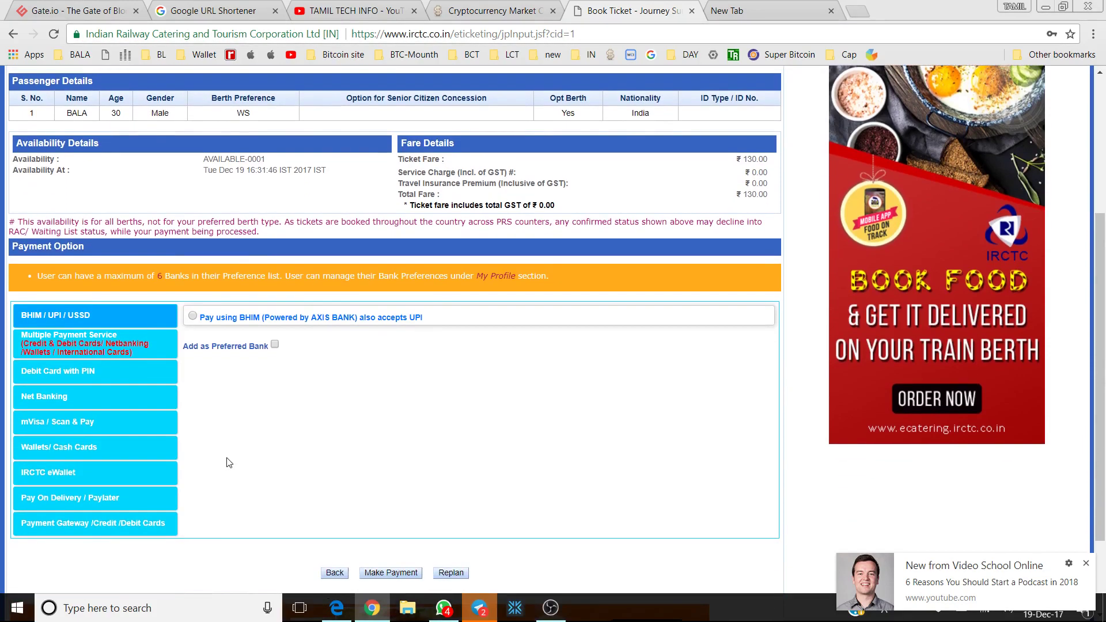
{"action": "scroll", "coordinate": [229, 463], "scroll_direction": "up", "scroll_amount": 1}
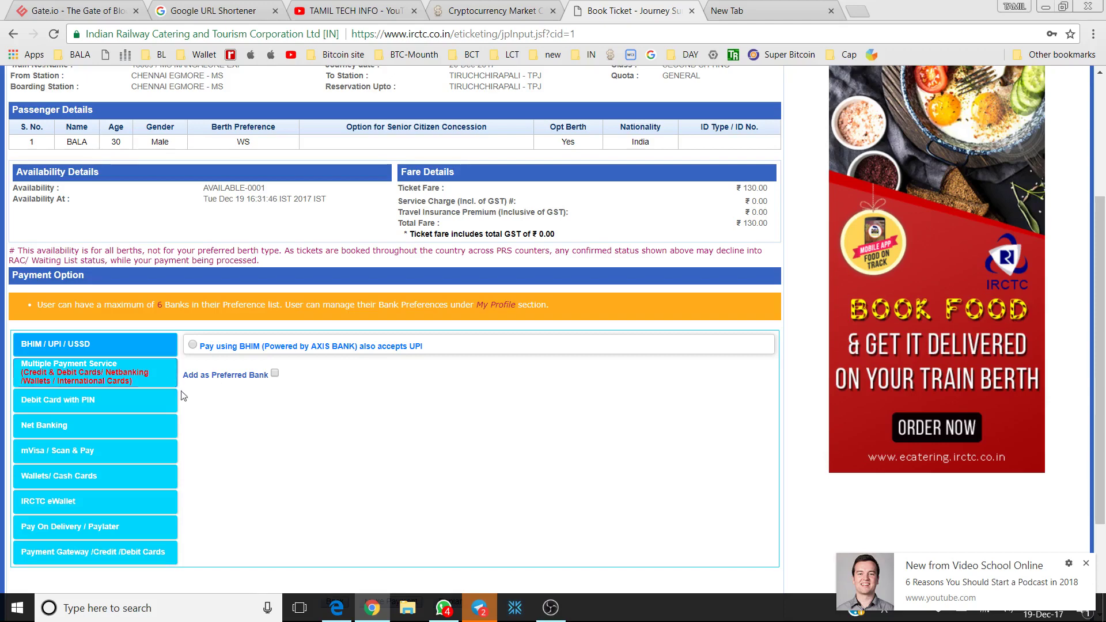
- Examine the banks offered under the Debit Card with PIN and Net Banking payment categories
{"action": "left_click", "coordinate": [140, 400]}
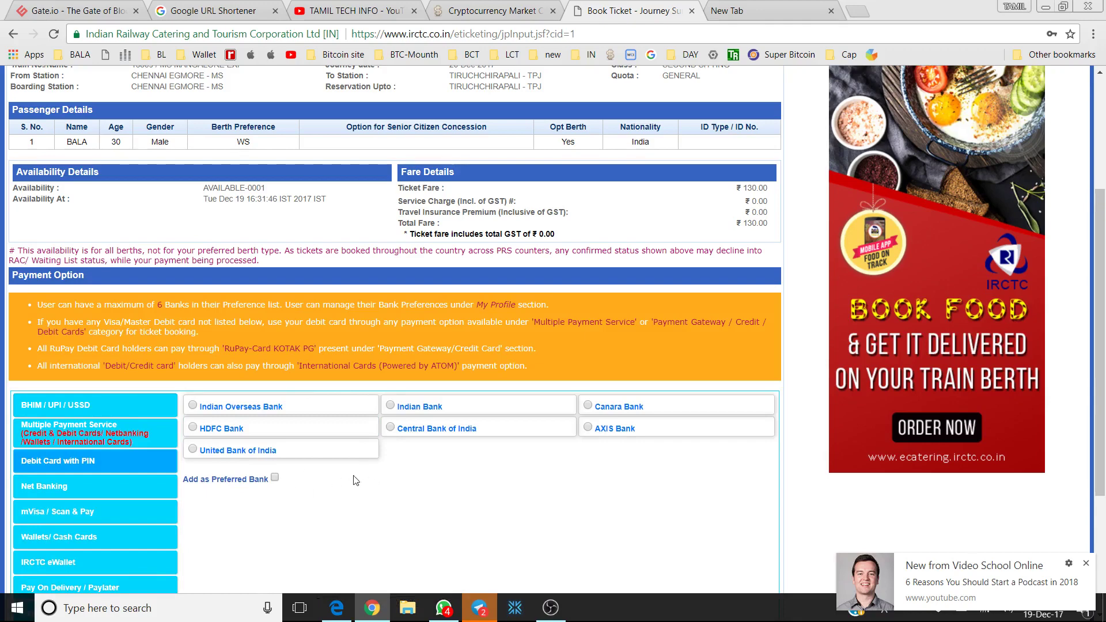
{"action": "left_click", "coordinate": [53, 484]}
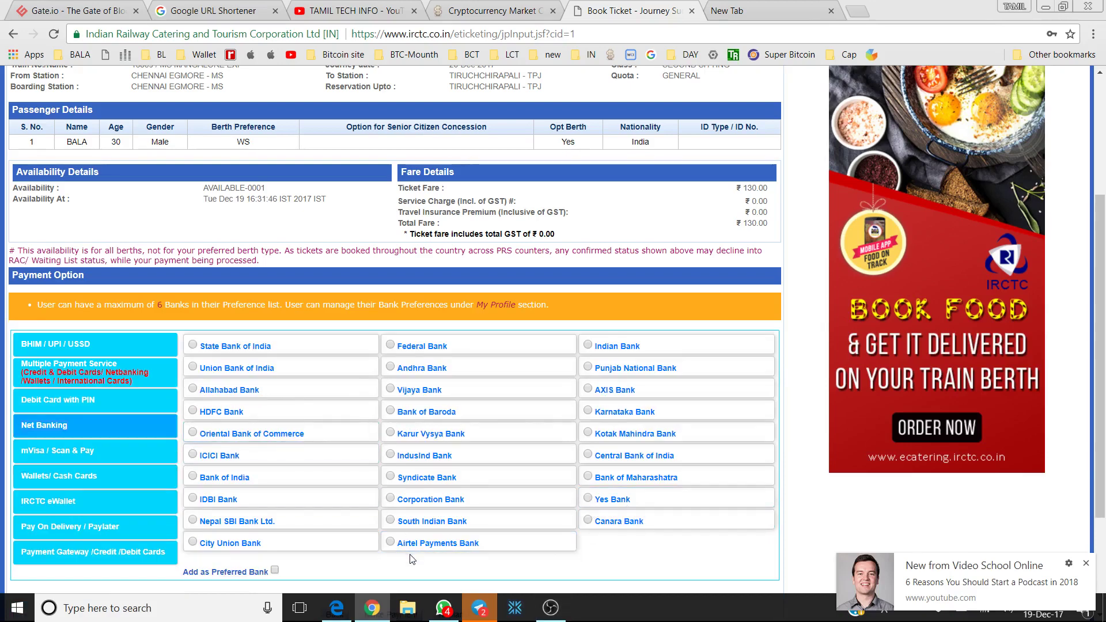
{"action": "scroll", "coordinate": [413, 559], "scroll_direction": "down", "scroll_amount": 3}
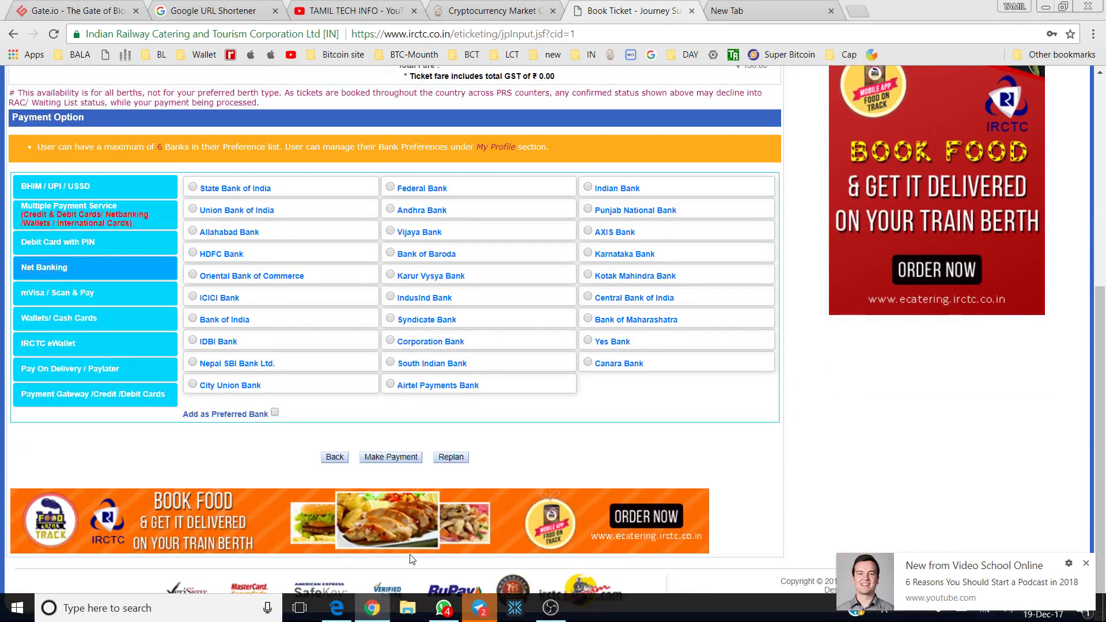
{"action": "scroll", "coordinate": [413, 559], "scroll_direction": "up", "scroll_amount": 3}
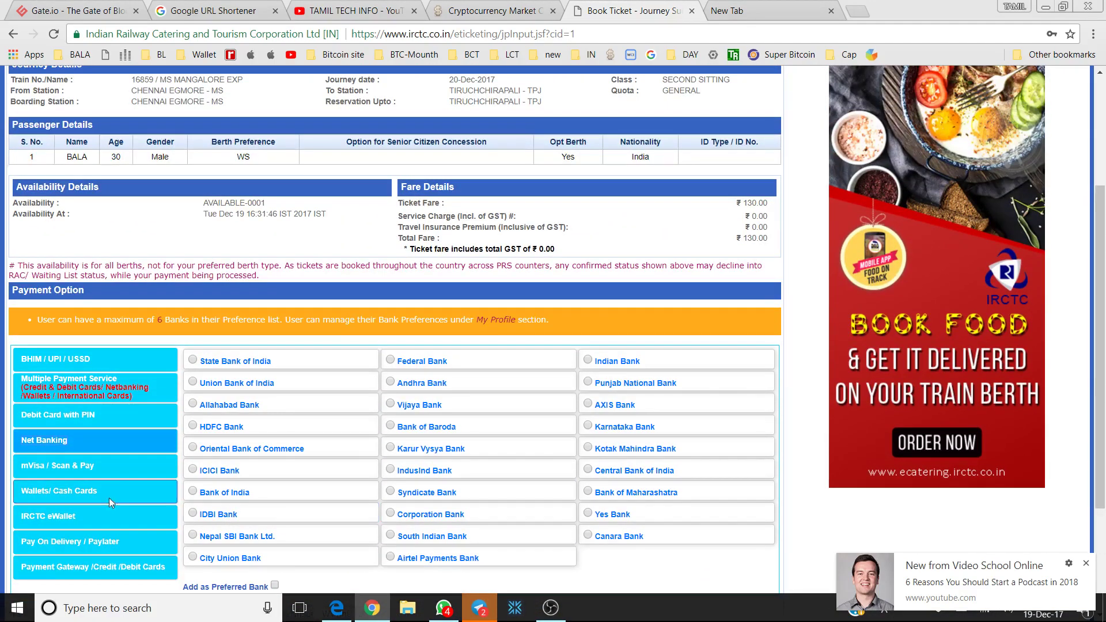
- Examine the mVisa / Scan & Pay, Wallets / Cash Cards and IRCTC eWallet payment options
{"action": "left_click", "coordinate": [109, 469]}
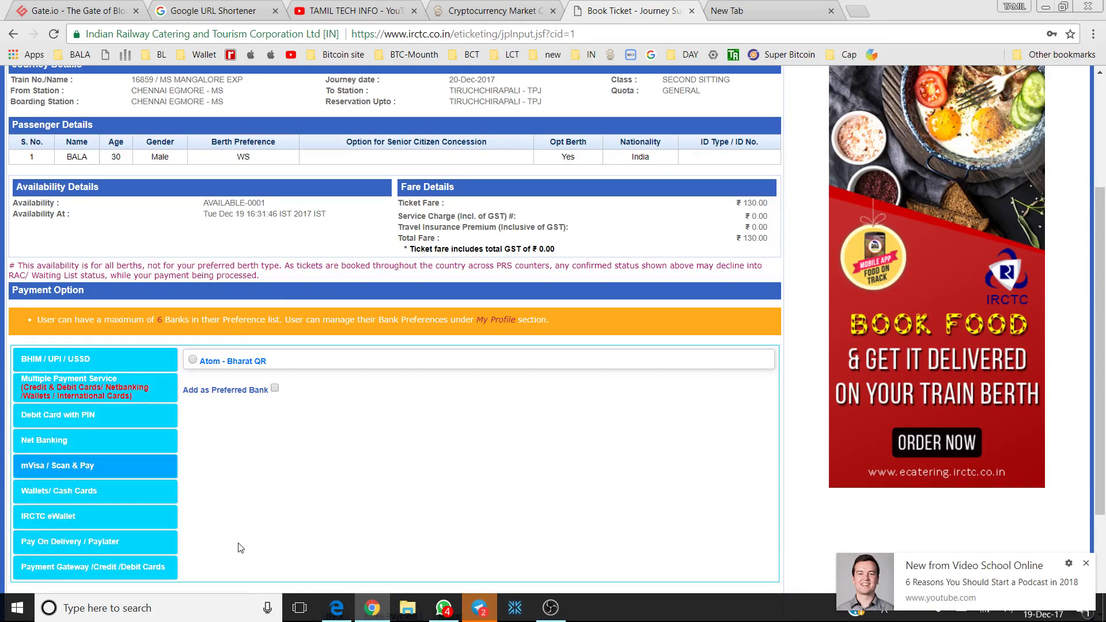
{"action": "left_click", "coordinate": [71, 489]}
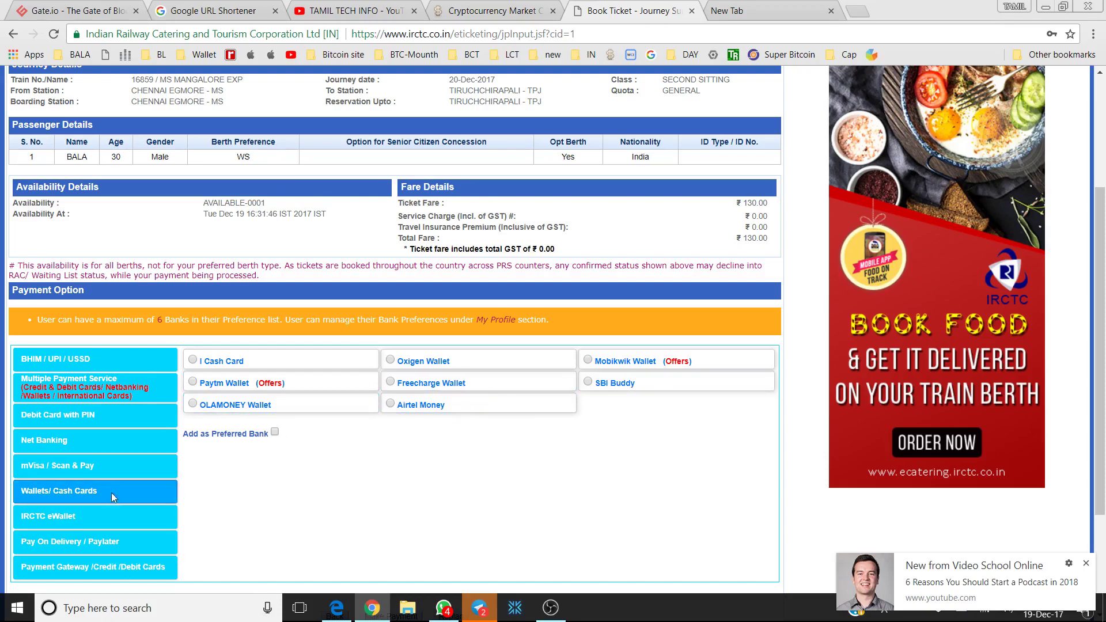
{"action": "left_click", "coordinate": [102, 515]}
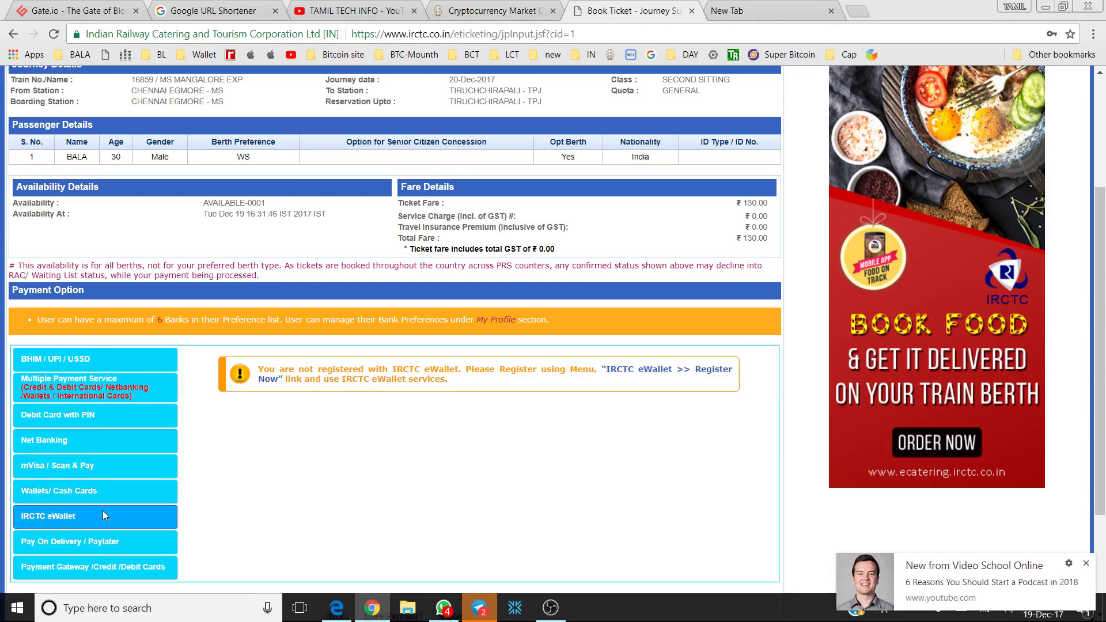
- Examine the Pay On Delivery / Paylater, Payment Gateway / Credit / Debit Cards and Multiple Payment Service options
{"action": "scroll", "coordinate": [104, 516], "scroll_direction": "down", "scroll_amount": 2}
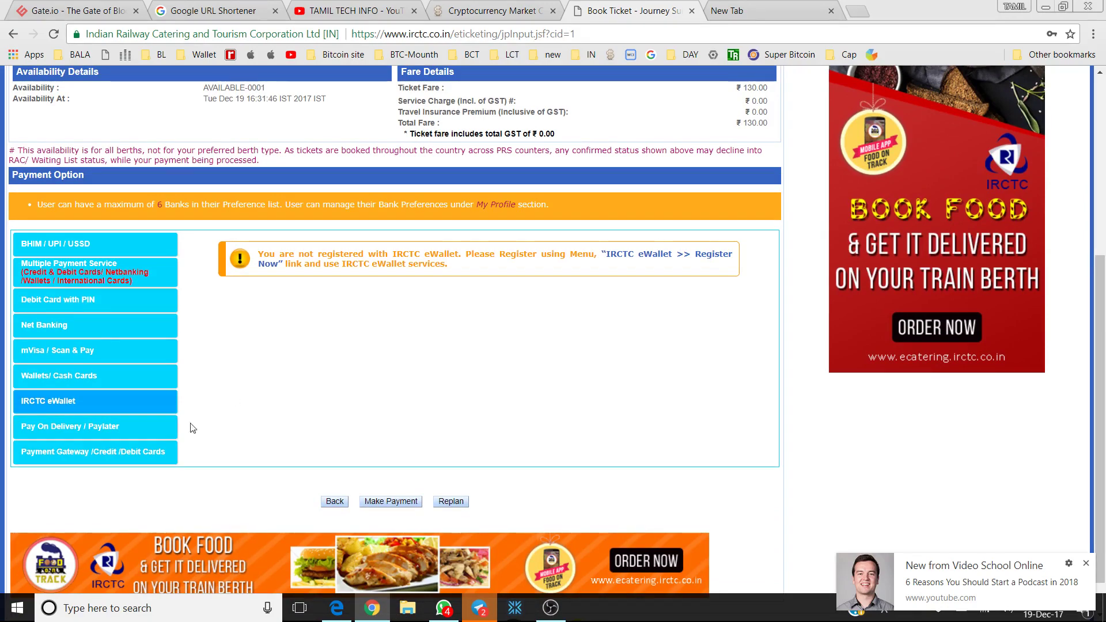
{"action": "left_click", "coordinate": [71, 424]}
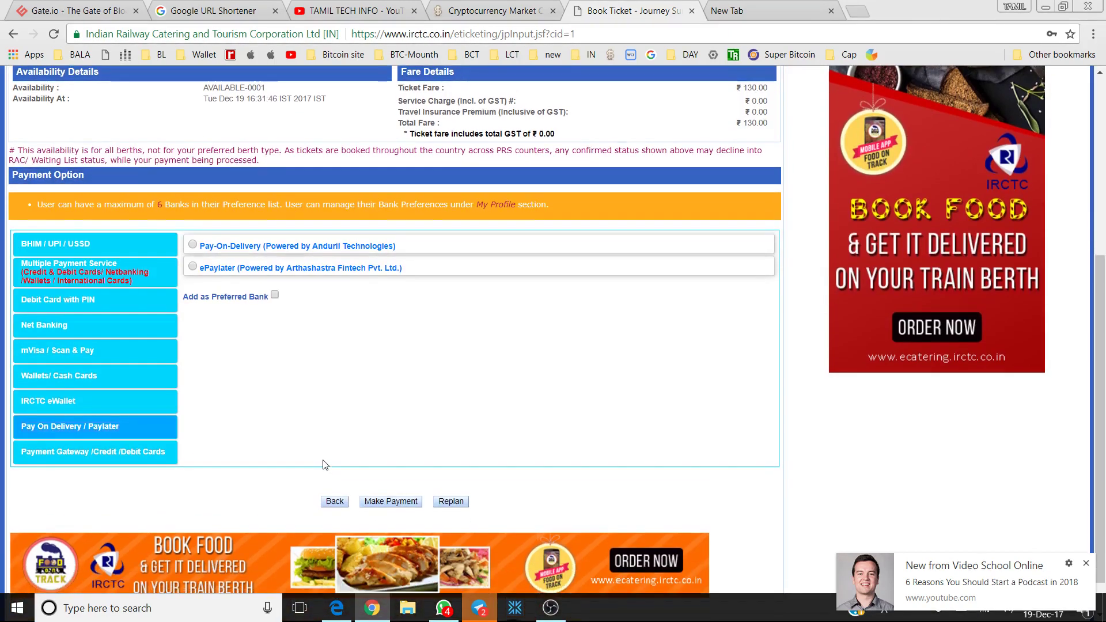
{"action": "left_click", "coordinate": [136, 454]}
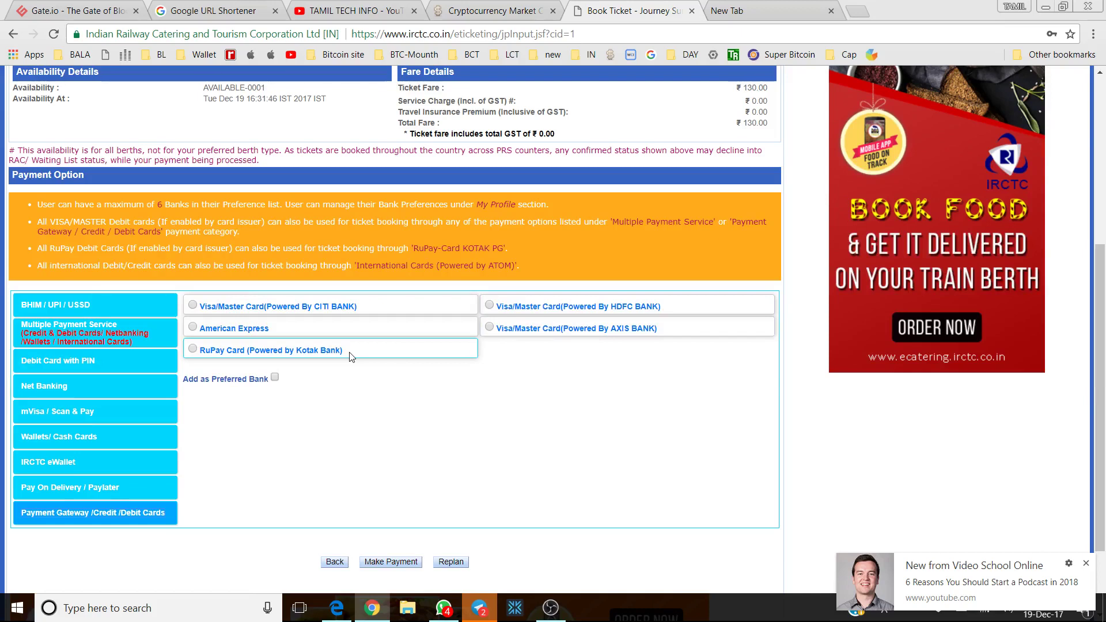
{"action": "left_click", "coordinate": [86, 333]}
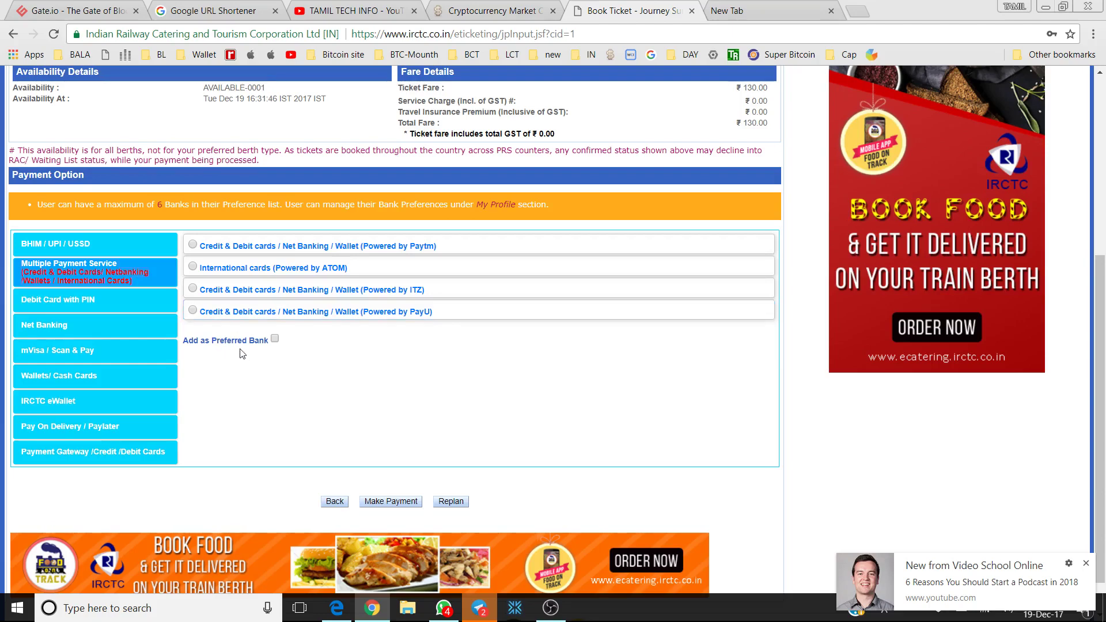
- Compare the Net Banking transaction charges for Yes Bank, Airtel Payments Bank, State Bank of India and Union Bank of India
{"action": "left_click", "coordinate": [43, 328]}
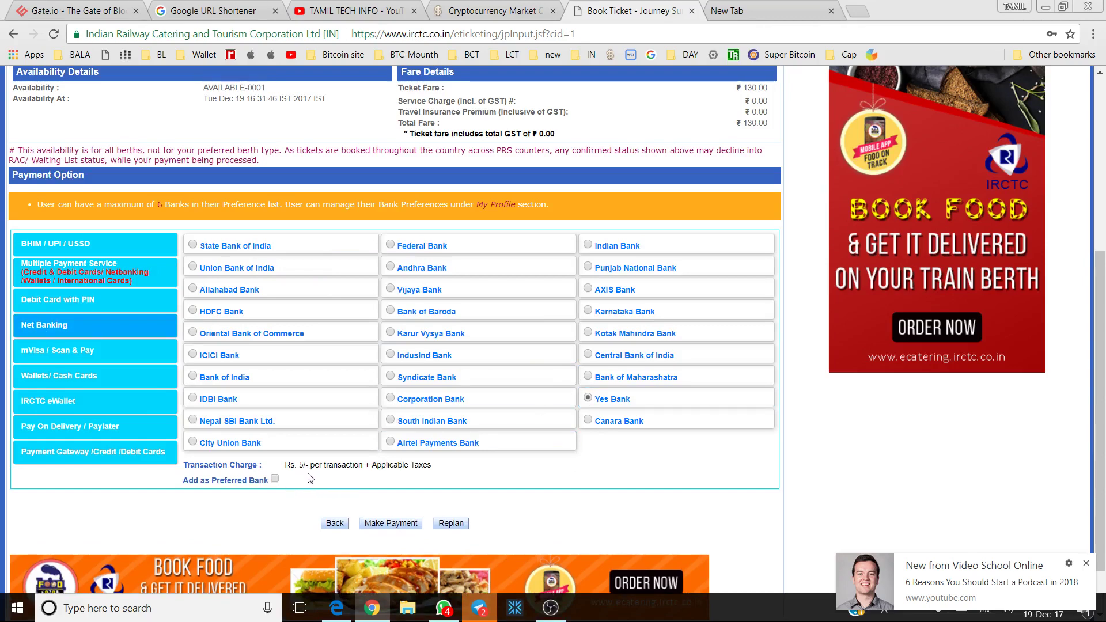
{"action": "left_click", "coordinate": [392, 442]}
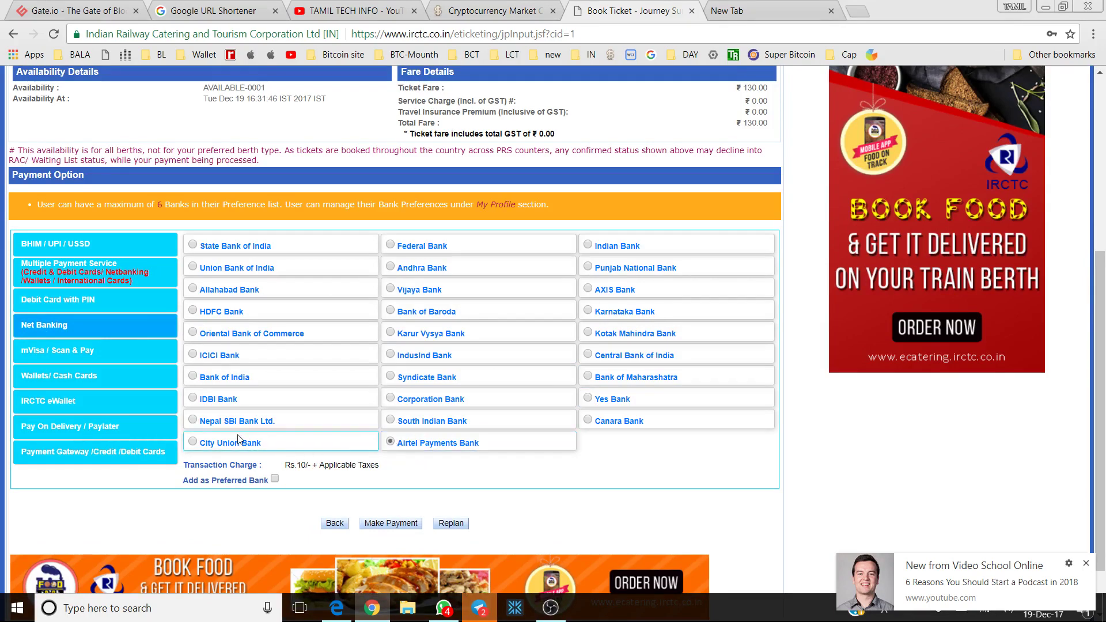
{"action": "left_click", "coordinate": [194, 246]}
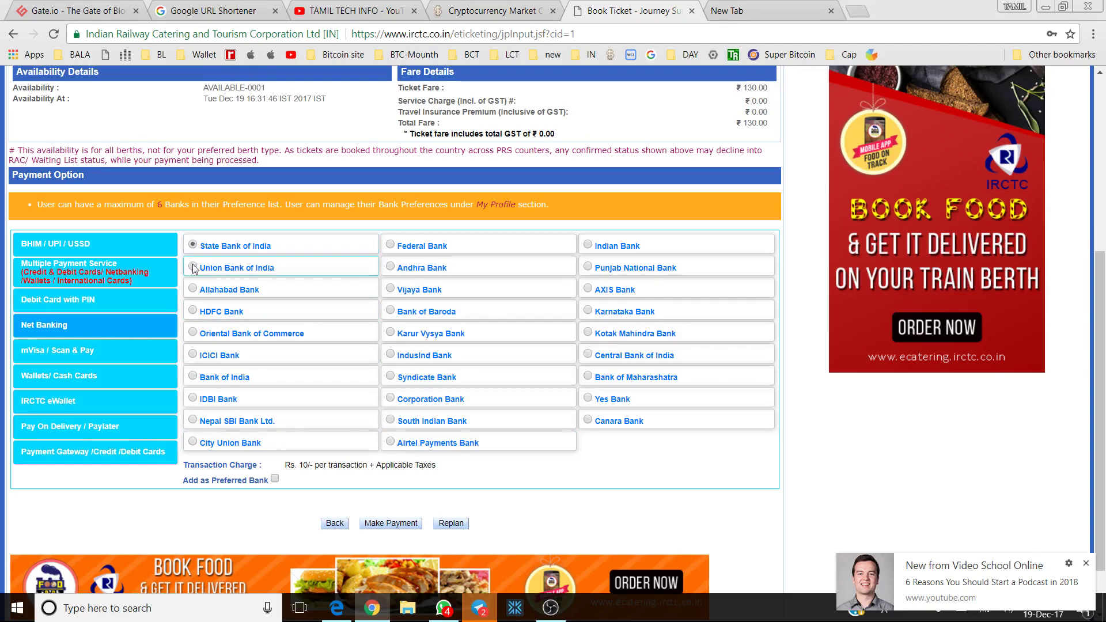
{"action": "left_click", "coordinate": [193, 268]}
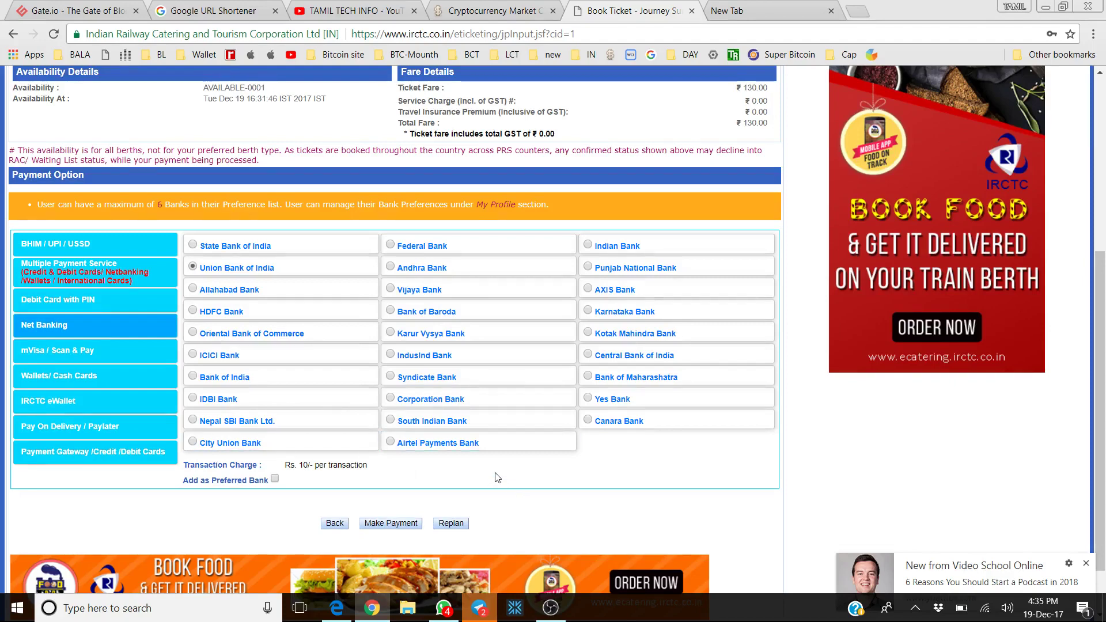
- Choose Yes Bank as the Net Banking provider for the ticket payment
{"action": "scroll", "coordinate": [497, 477], "scroll_direction": "up", "scroll_amount": 1}
{"action": "scroll", "coordinate": [497, 478], "scroll_direction": "down", "scroll_amount": 3}
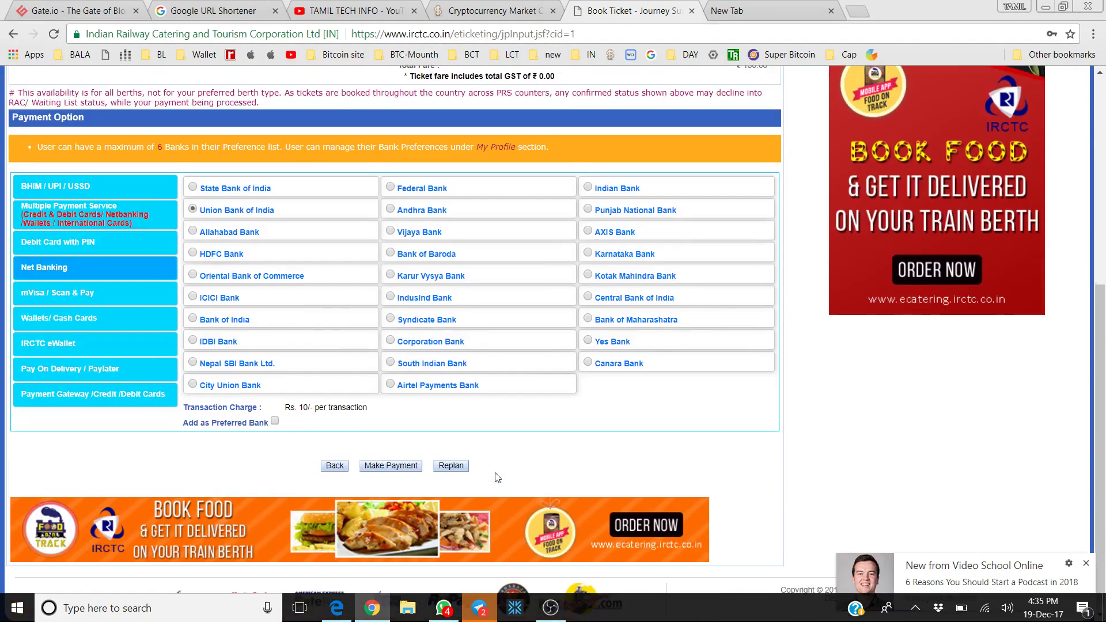
{"action": "left_click", "coordinate": [588, 341]}
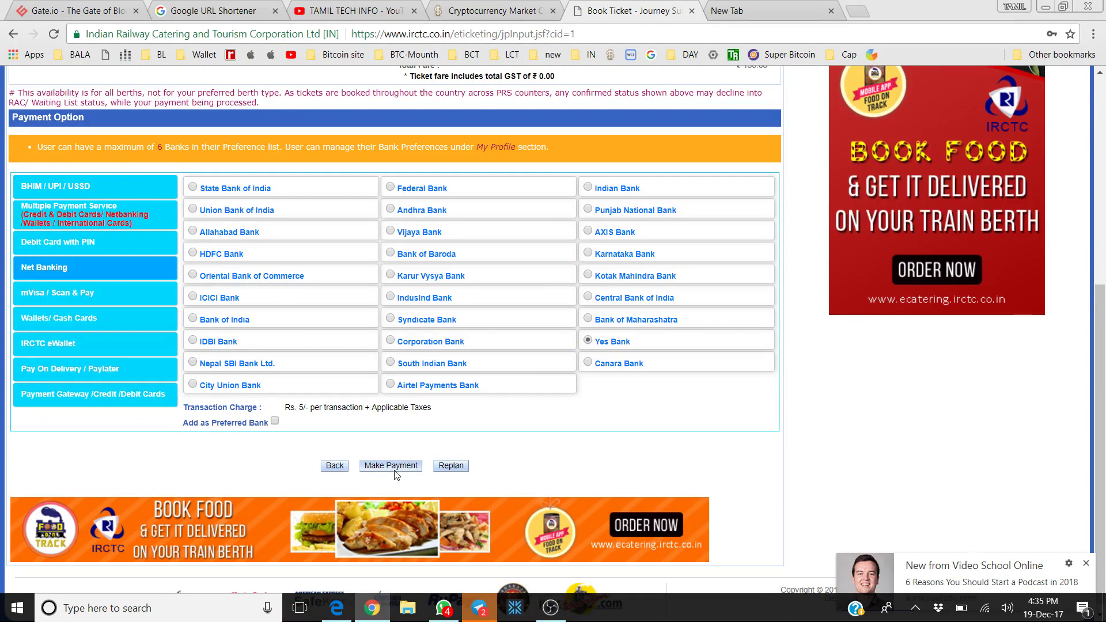
- Leave the payment page by replanning the journey and open the booked ticket history
{"action": "left_click", "coordinate": [461, 468]}
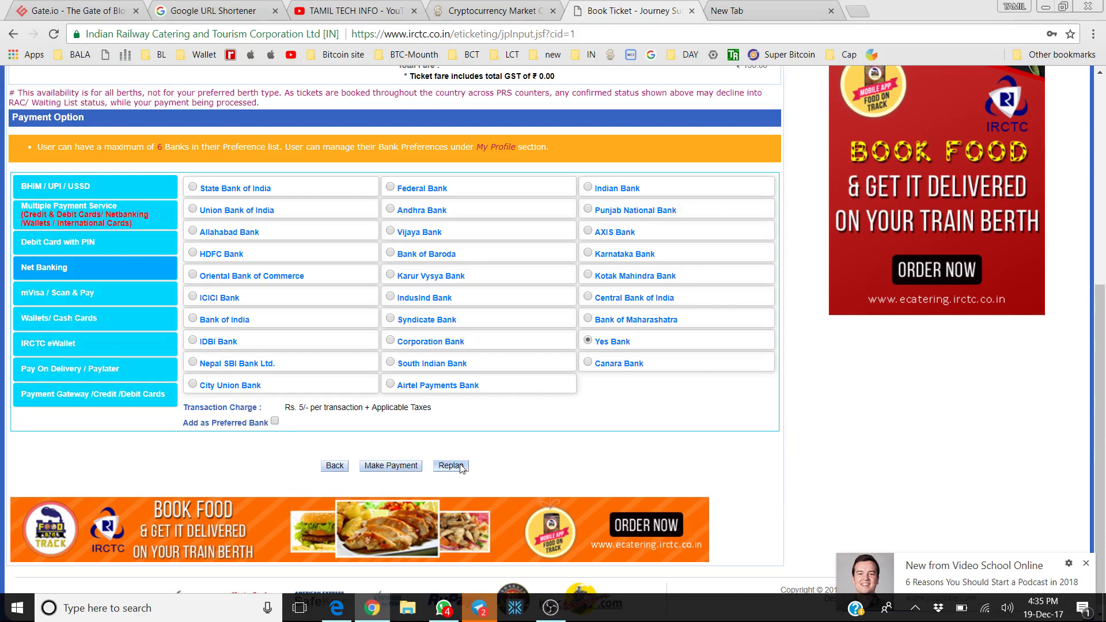
{"action": "left_click", "coordinate": [461, 468]}
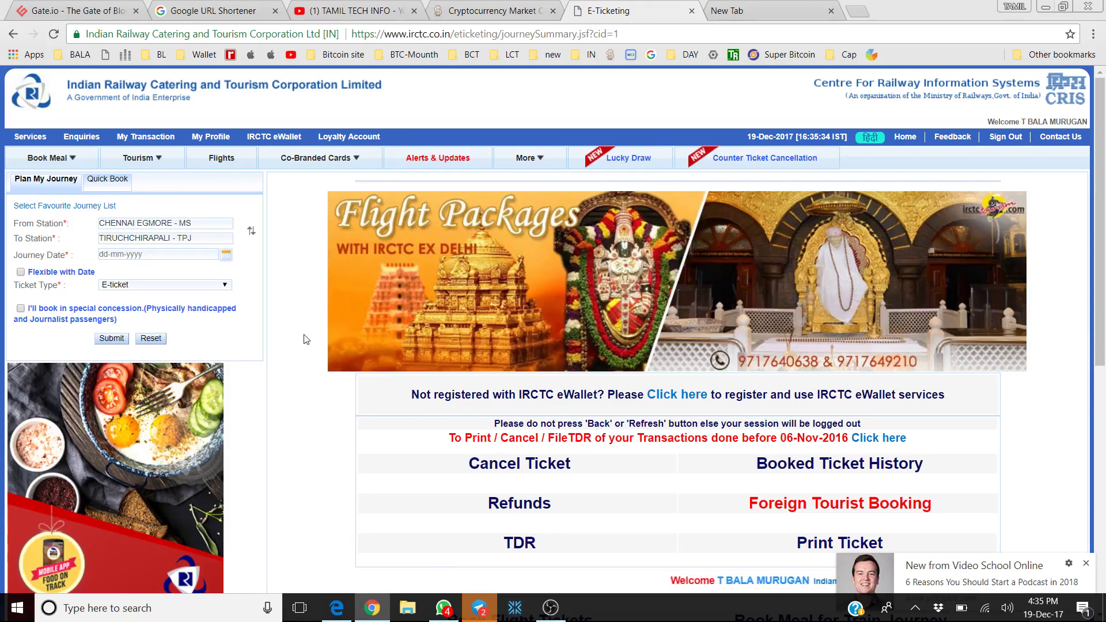
{"action": "scroll", "coordinate": [306, 339], "scroll_direction": "down", "scroll_amount": 4}
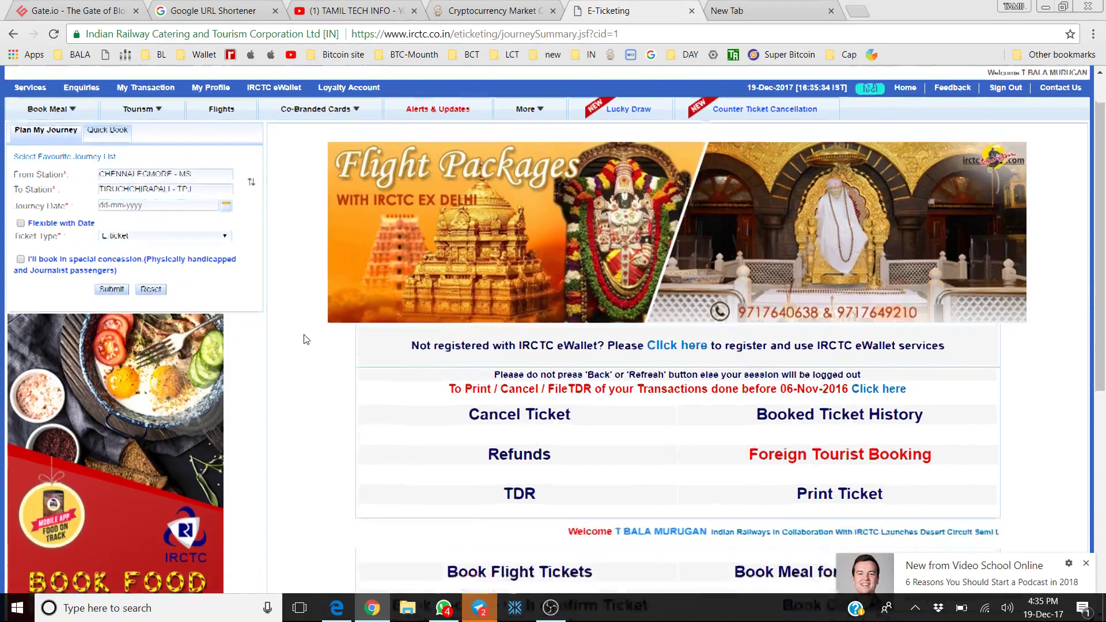
{"action": "scroll", "coordinate": [306, 340], "scroll_direction": "up", "scroll_amount": 3}
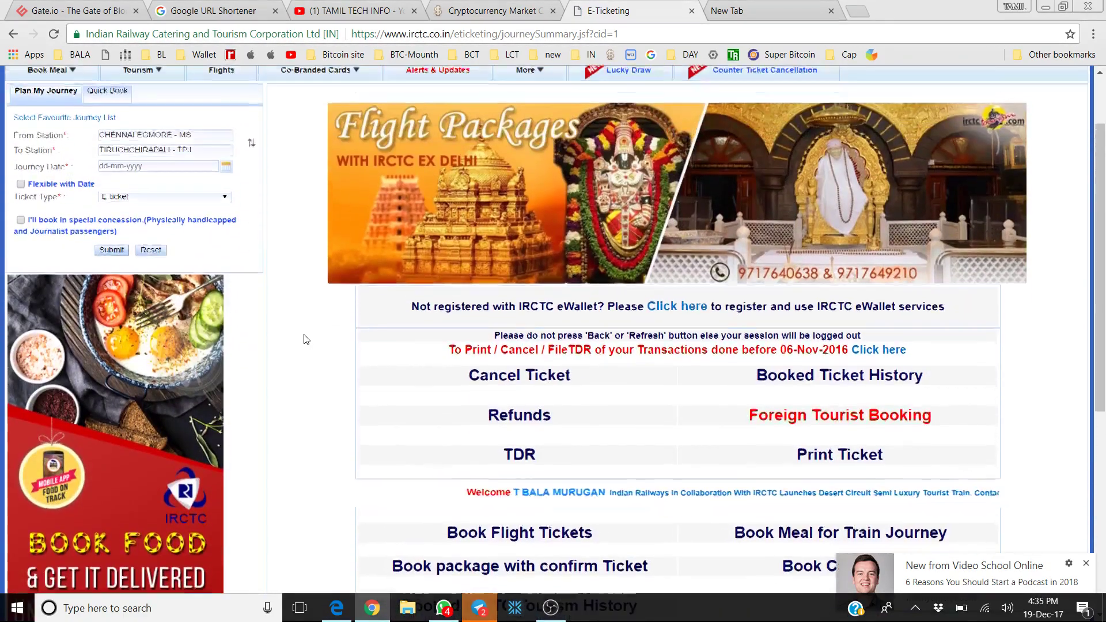
{"action": "left_click", "coordinate": [901, 387]}
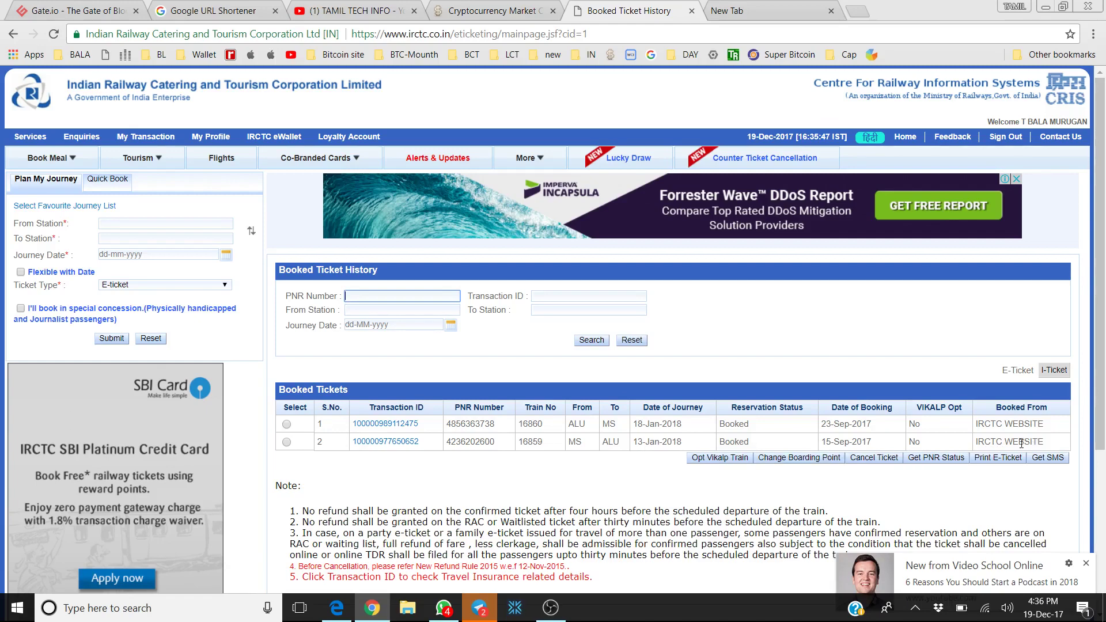
- Check the PNR status of the MS to ALU ticket for 13-Jan-2018, including its notes and acronyms, and close the details
{"action": "left_click", "coordinate": [840, 421]}
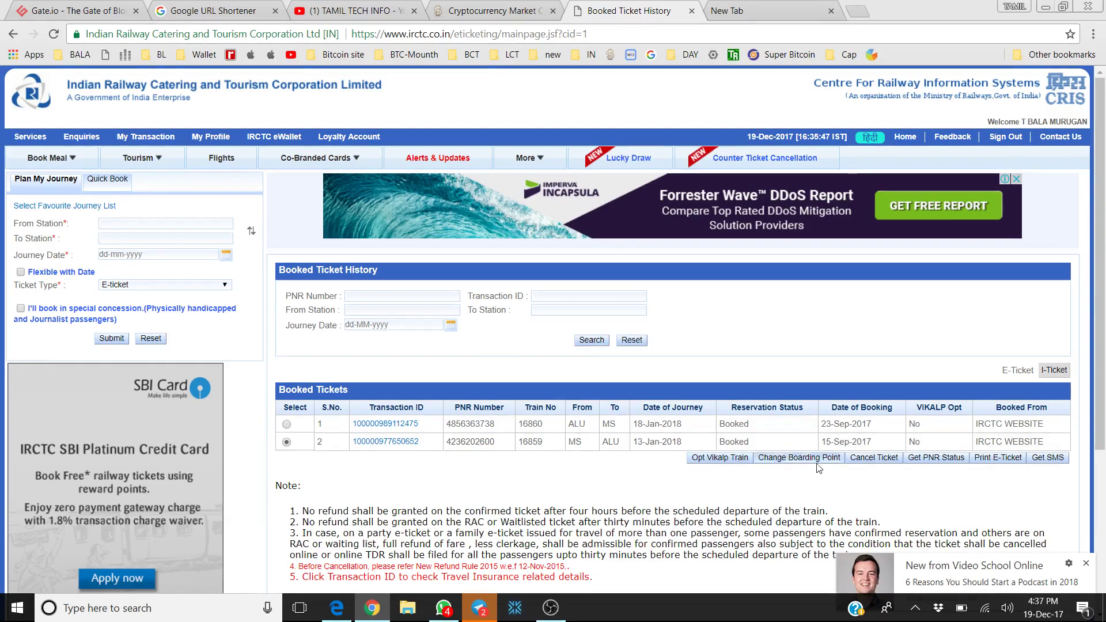
{"action": "left_click", "coordinate": [939, 459]}
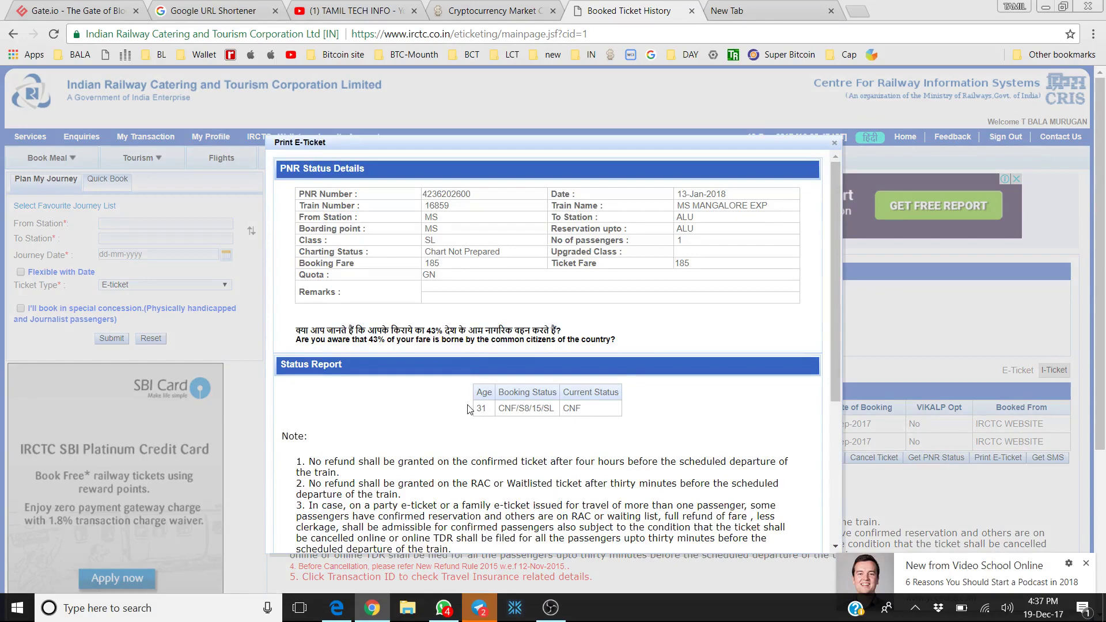
{"action": "scroll", "coordinate": [468, 409], "scroll_direction": "down", "scroll_amount": 4}
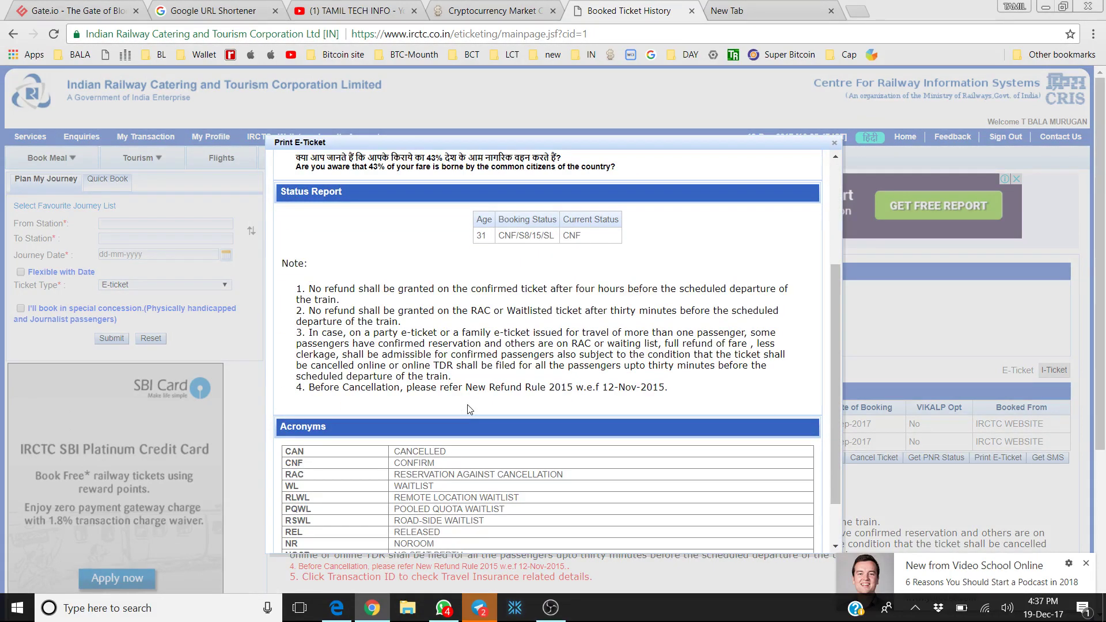
{"action": "scroll", "coordinate": [548, 369], "scroll_direction": "down", "scroll_amount": 1}
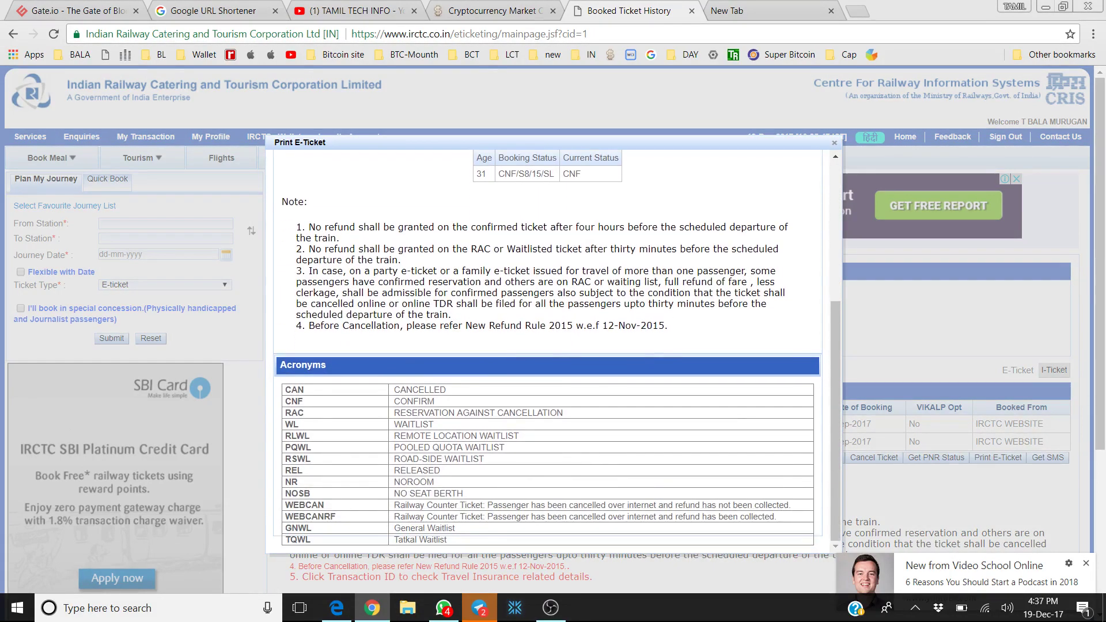
{"action": "scroll", "coordinate": [548, 352], "scroll_direction": "up", "scroll_amount": 7}
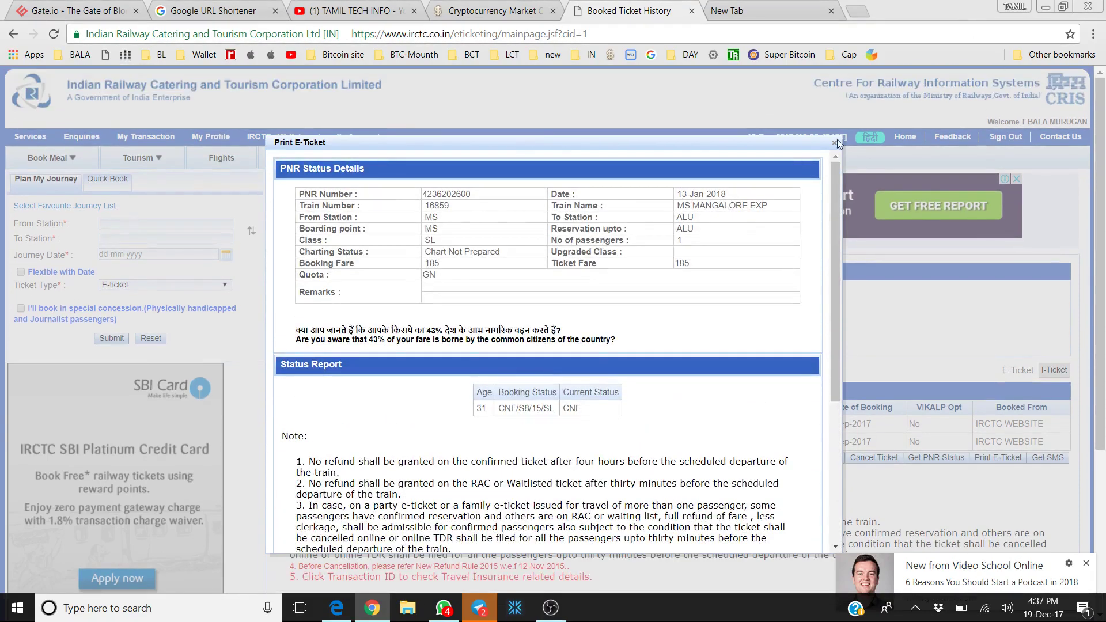
{"action": "left_click", "coordinate": [835, 143]}
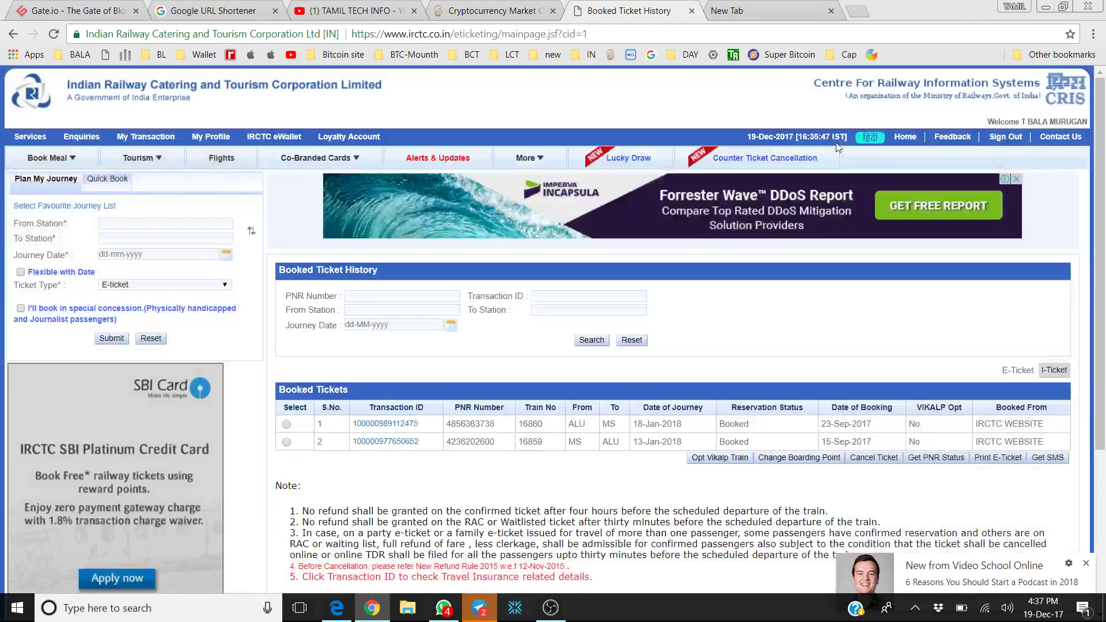
- Select the MS to ALU ticket for 13-Jan-2018 and open its printable reservation slip in English
{"action": "left_click", "coordinate": [985, 459]}
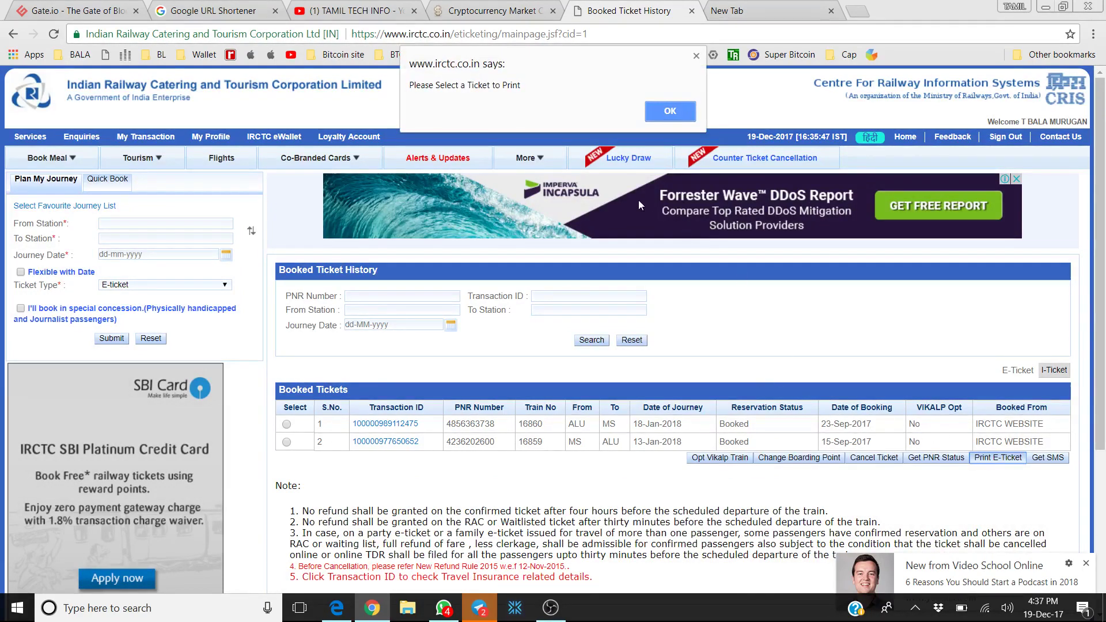
{"action": "left_click", "coordinate": [663, 109]}
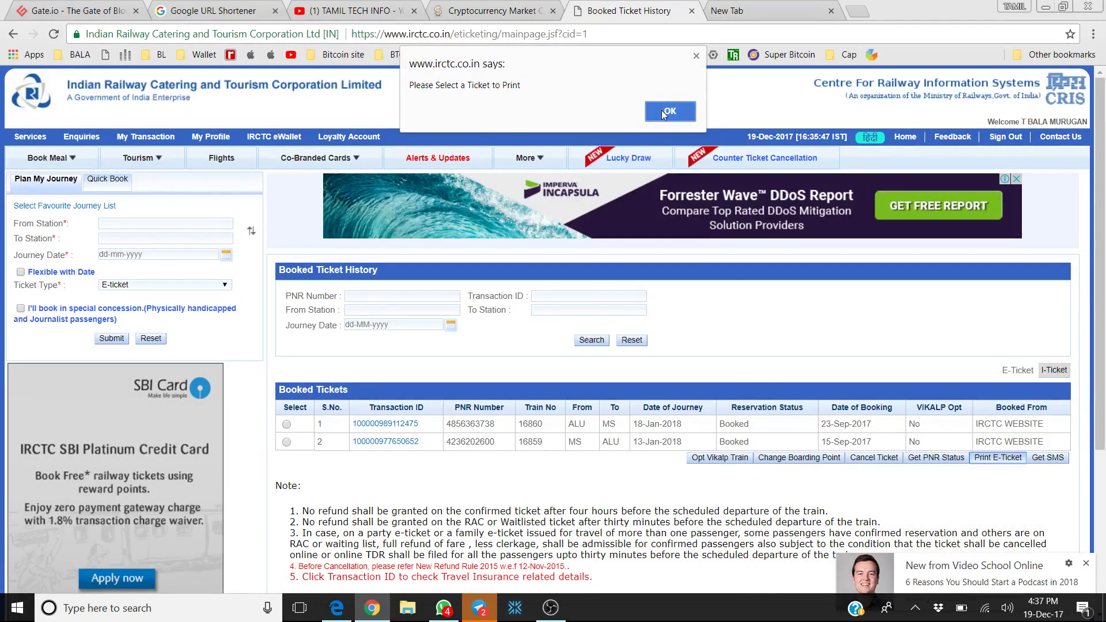
{"action": "left_click", "coordinate": [287, 442]}
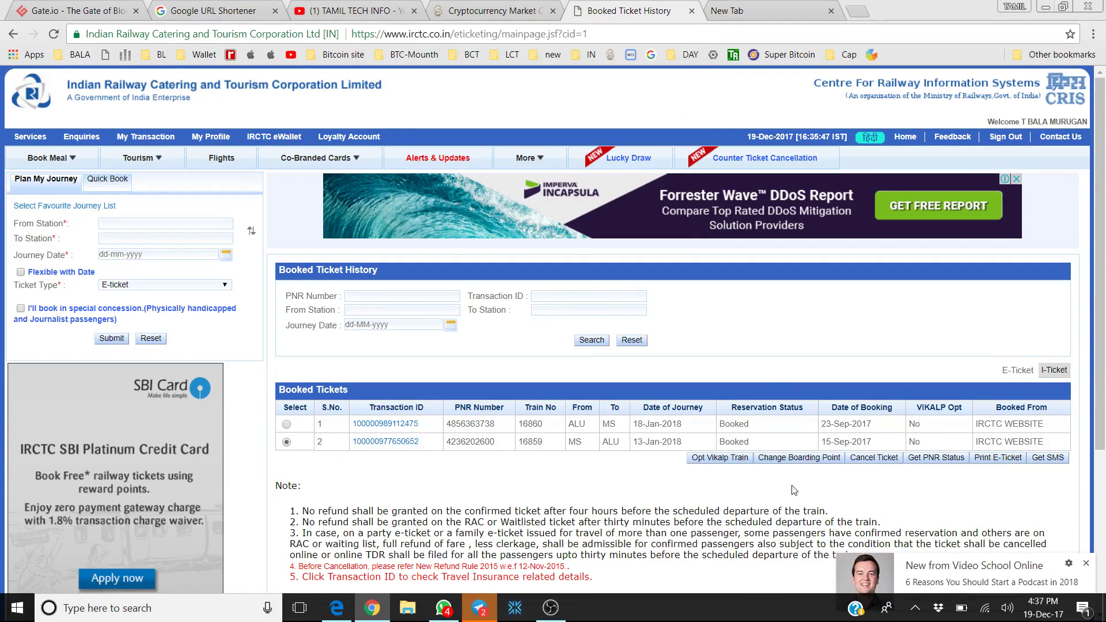
{"action": "left_click", "coordinate": [998, 458]}
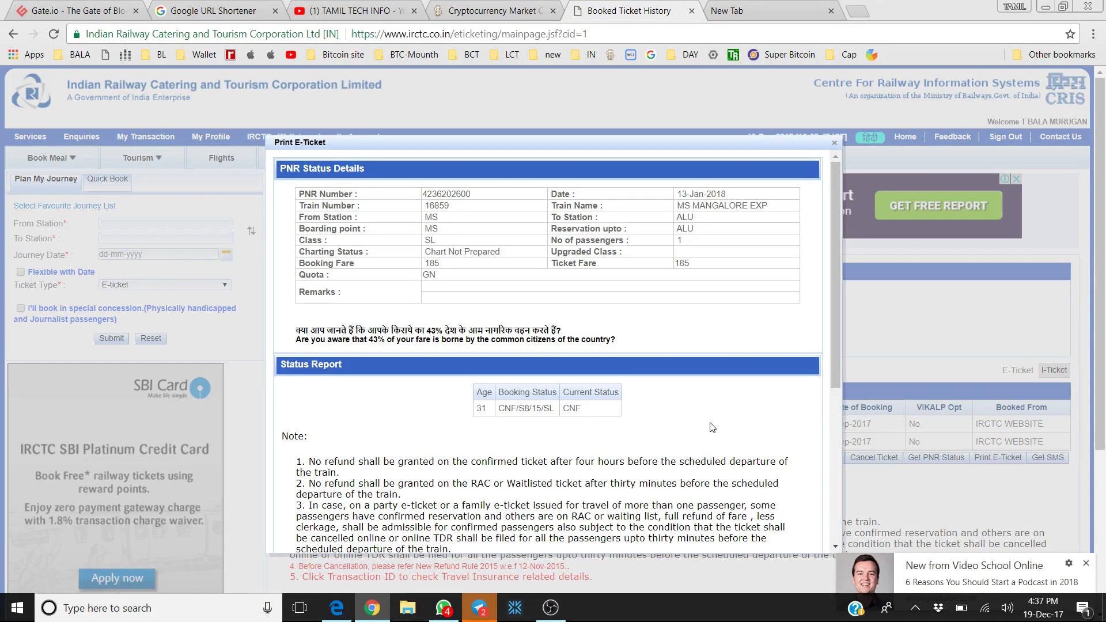
{"action": "scroll", "coordinate": [711, 424], "scroll_direction": "down", "scroll_amount": 5}
{"action": "scroll", "coordinate": [713, 427], "scroll_direction": "down", "scroll_amount": 2}
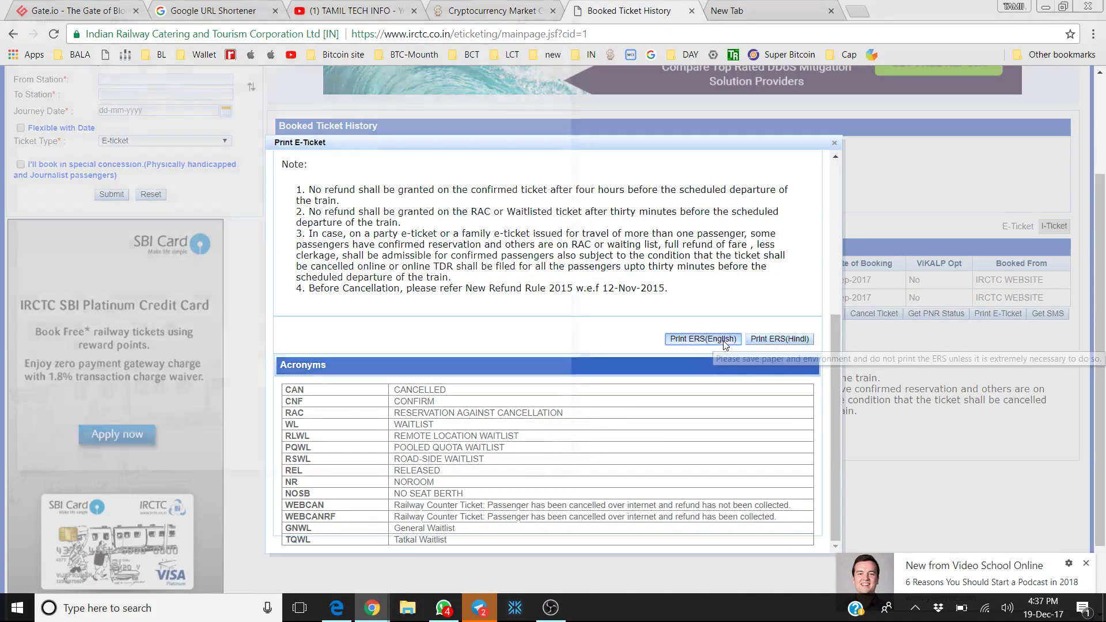
{"action": "left_click", "coordinate": [724, 341]}
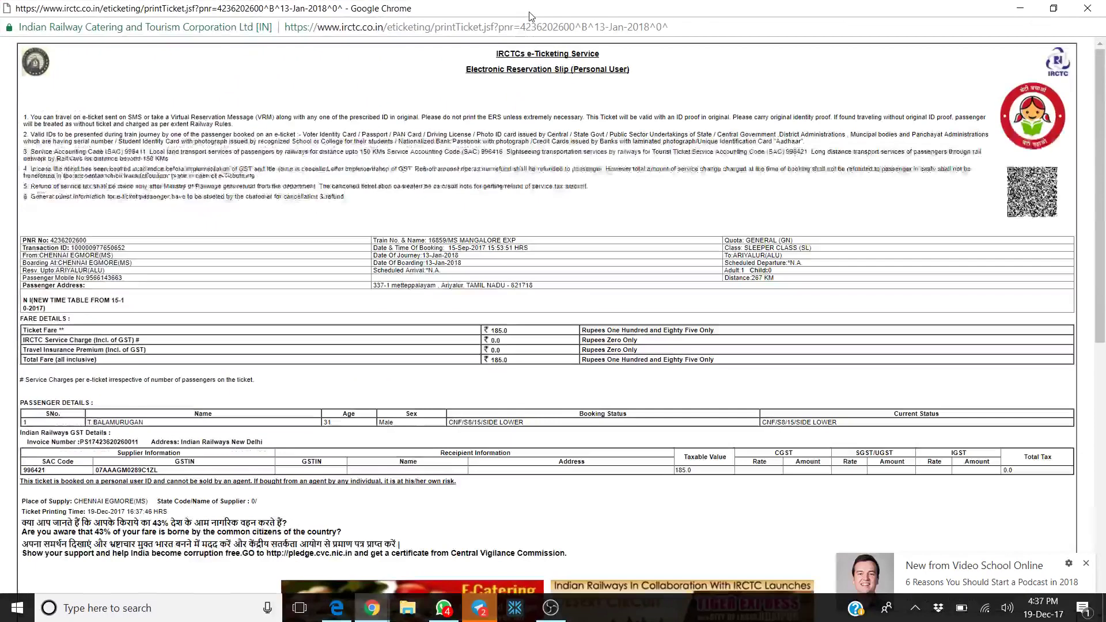
- Examine the electronic reservation slip down to the passenger entitlement table and dismiss the notification popup
{"action": "left_click", "coordinate": [533, 11]}
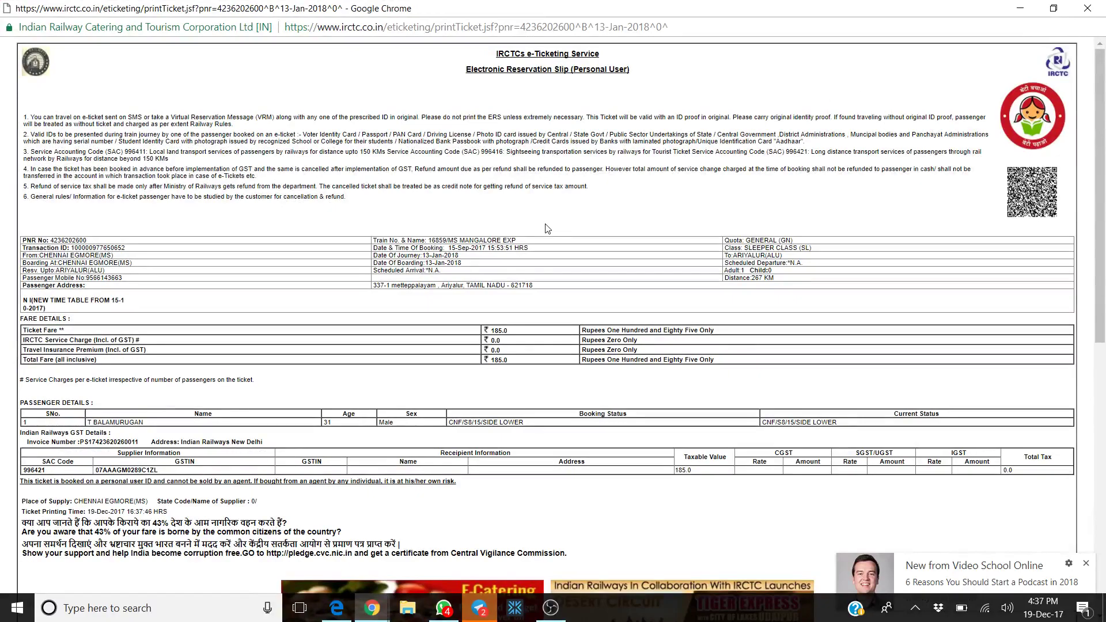
{"action": "scroll", "coordinate": [546, 229], "scroll_direction": "down", "scroll_amount": 2}
{"action": "scroll", "coordinate": [546, 228], "scroll_direction": "down", "scroll_amount": 10}
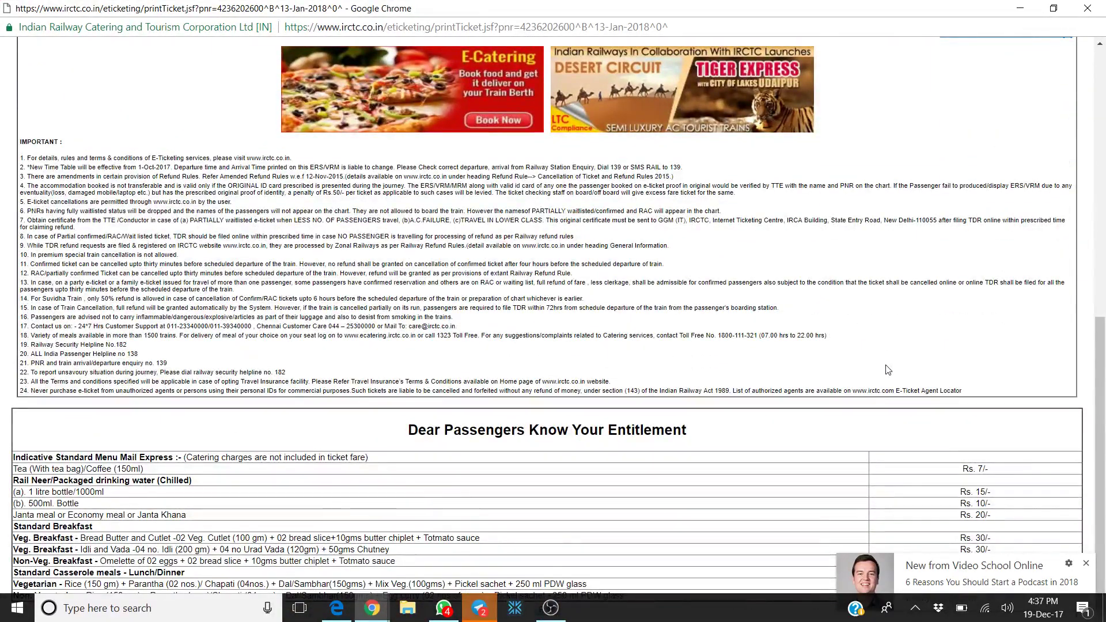
{"action": "left_click", "coordinate": [1087, 566]}
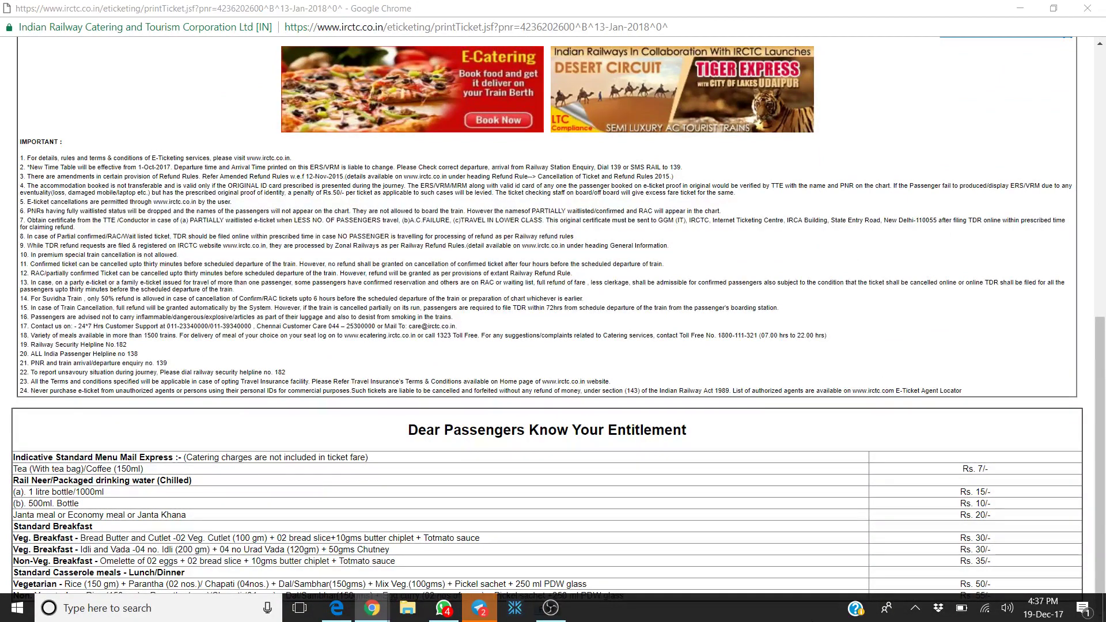
{"action": "key", "text": "super"}
{"action": "key", "text": "super"}
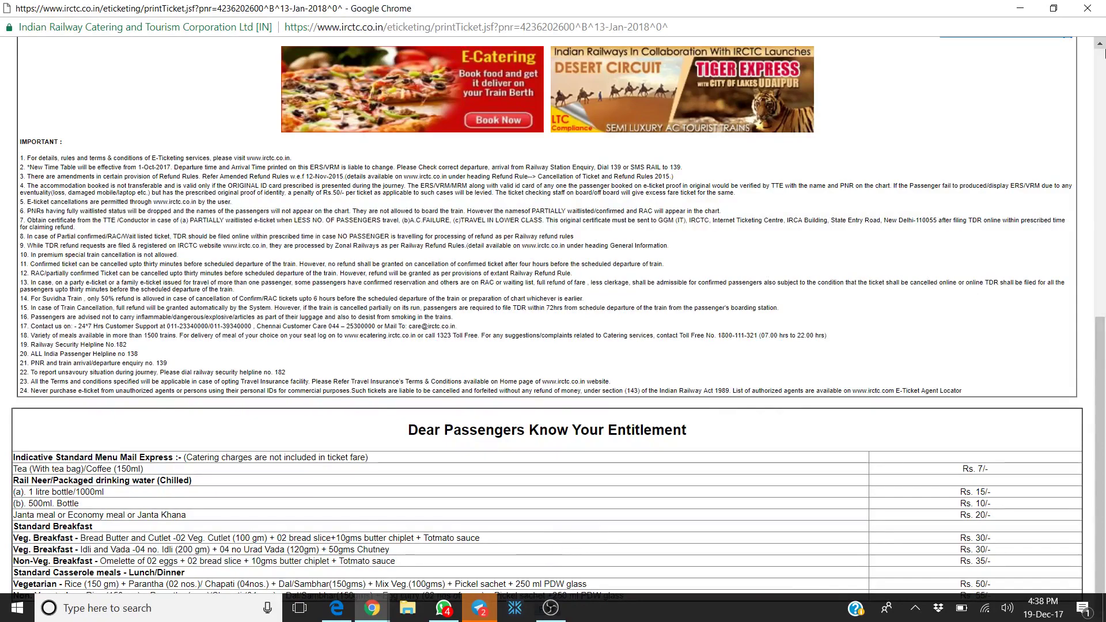
- Restore the reservation slip window to its smaller size and save the slip as a PDF named MS TO ALU in Downloads
{"action": "left_click", "coordinate": [1053, 8]}
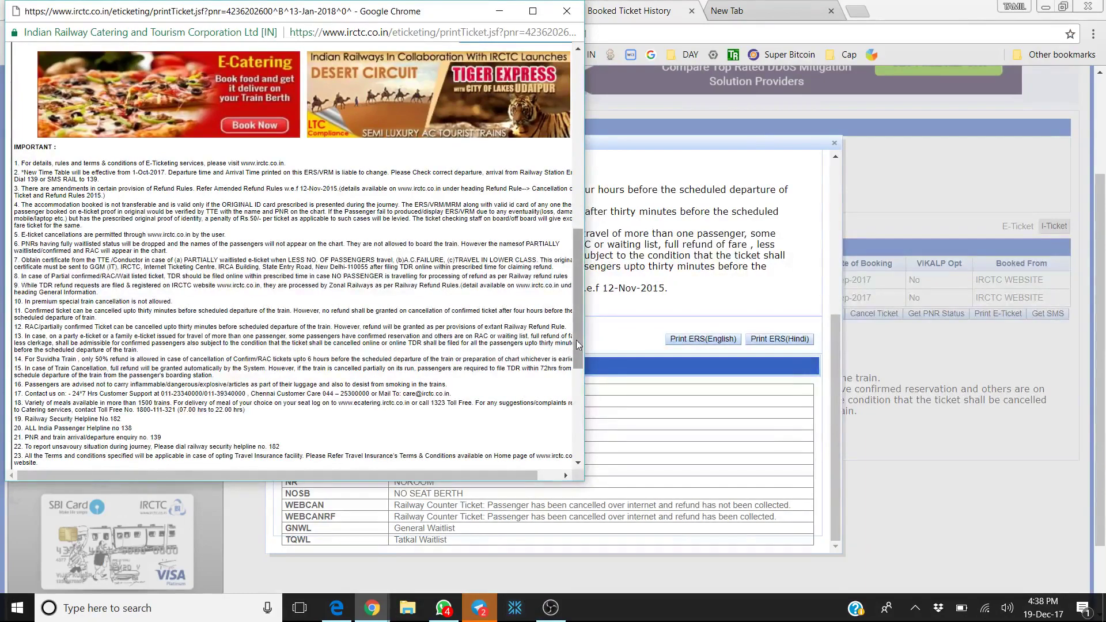
{"action": "scroll", "coordinate": [575, 400], "scroll_direction": "down", "scroll_amount": 3}
{"action": "scroll", "coordinate": [570, 438], "scroll_direction": "up", "scroll_amount": 3}
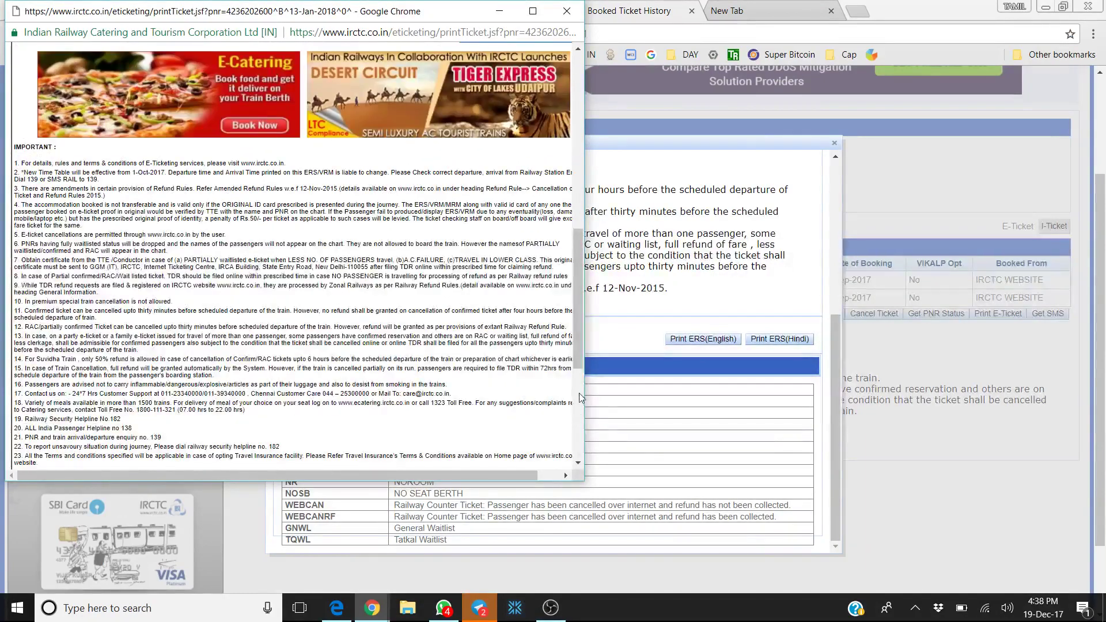
{"action": "scroll", "coordinate": [579, 405], "scroll_direction": "down", "scroll_amount": 5}
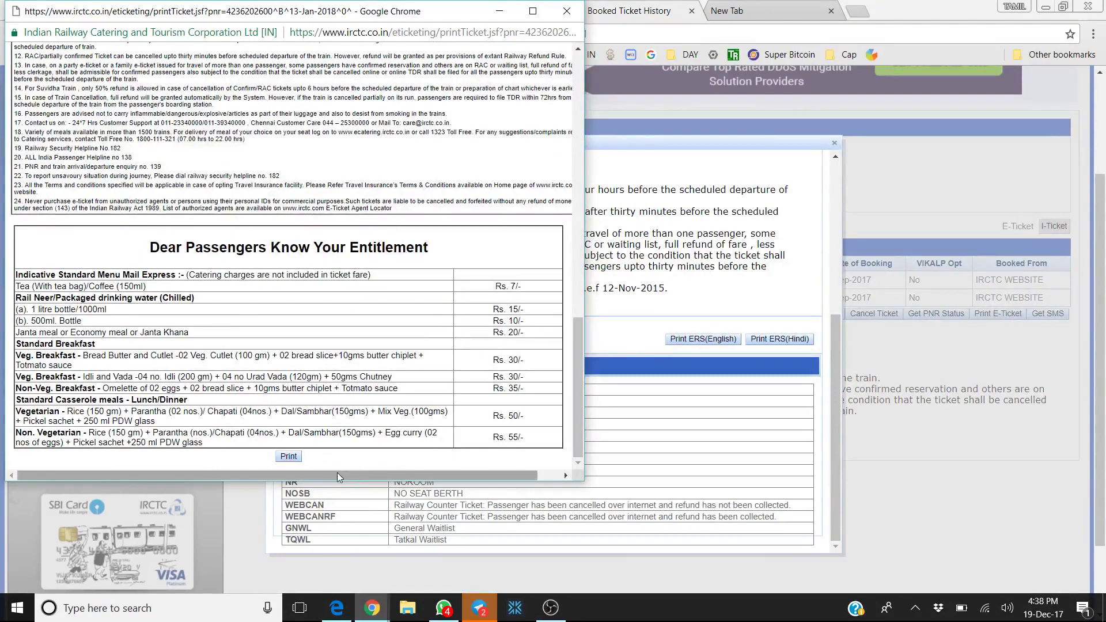
{"action": "left_click", "coordinate": [289, 456]}
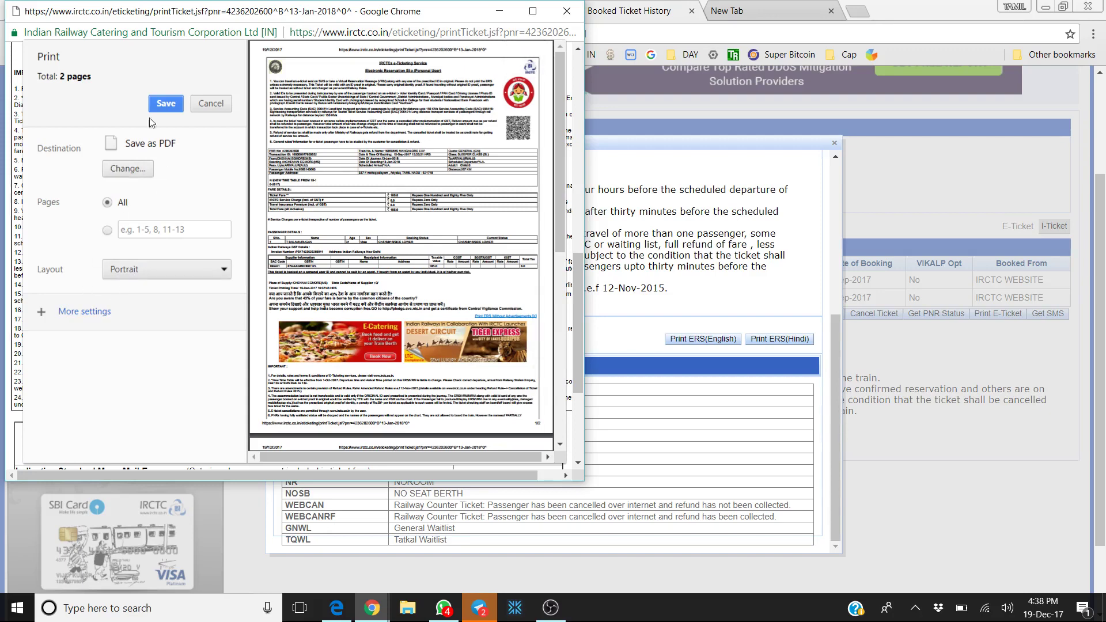
{"action": "left_click", "coordinate": [171, 107]}
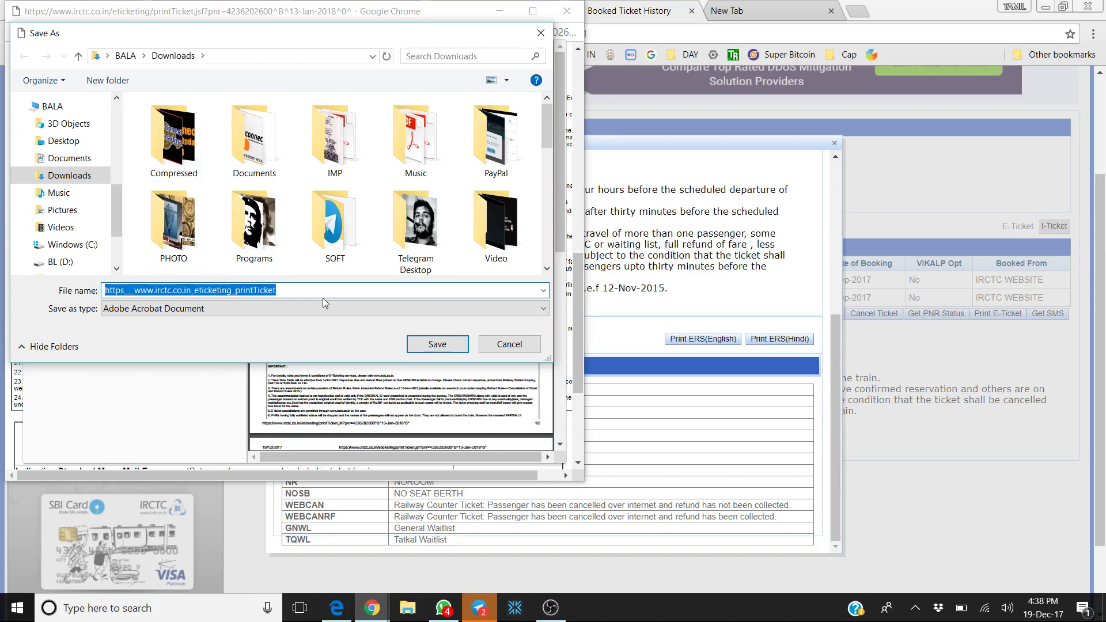
{"action": "type", "text": "A"}
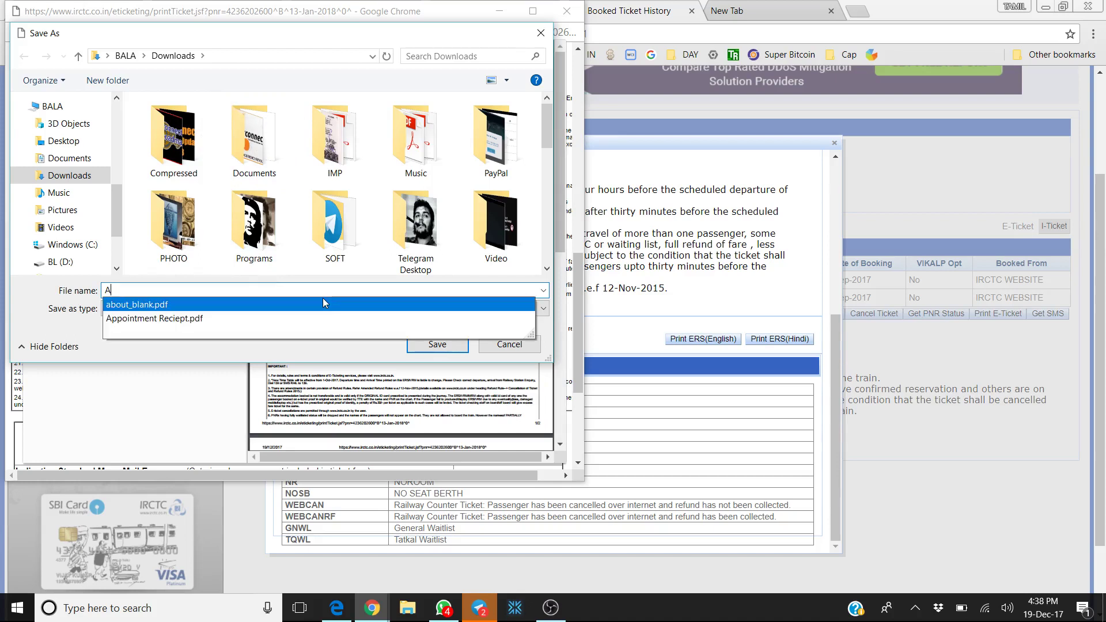
{"action": "key", "text": "BackSpace"}
{"action": "type", "text": "MS TO ALU"}
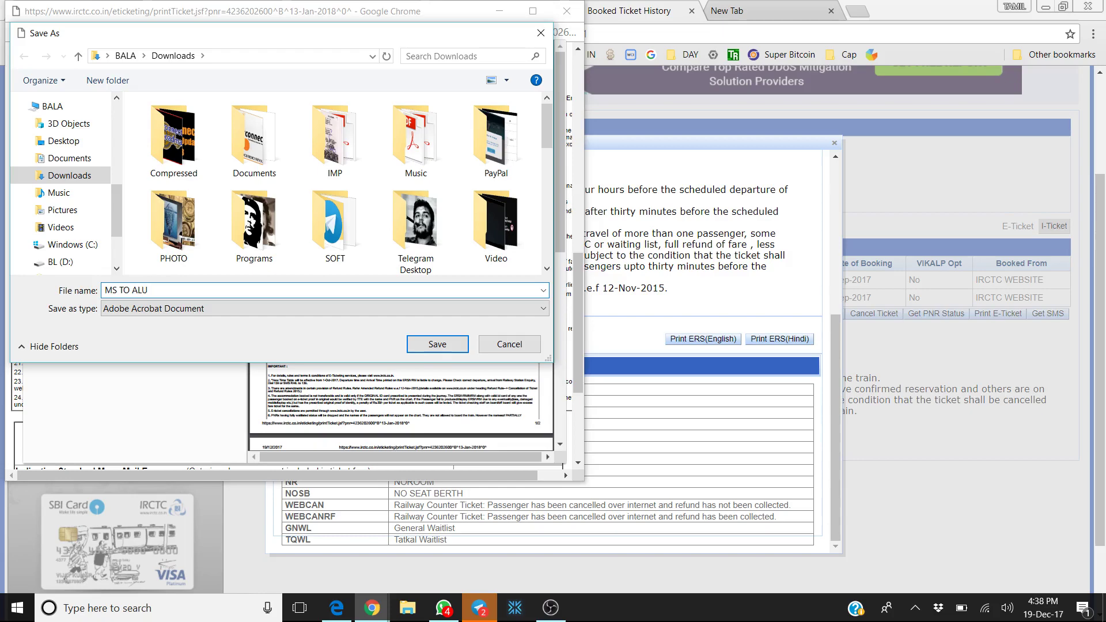
{"action": "key", "text": "Return"}
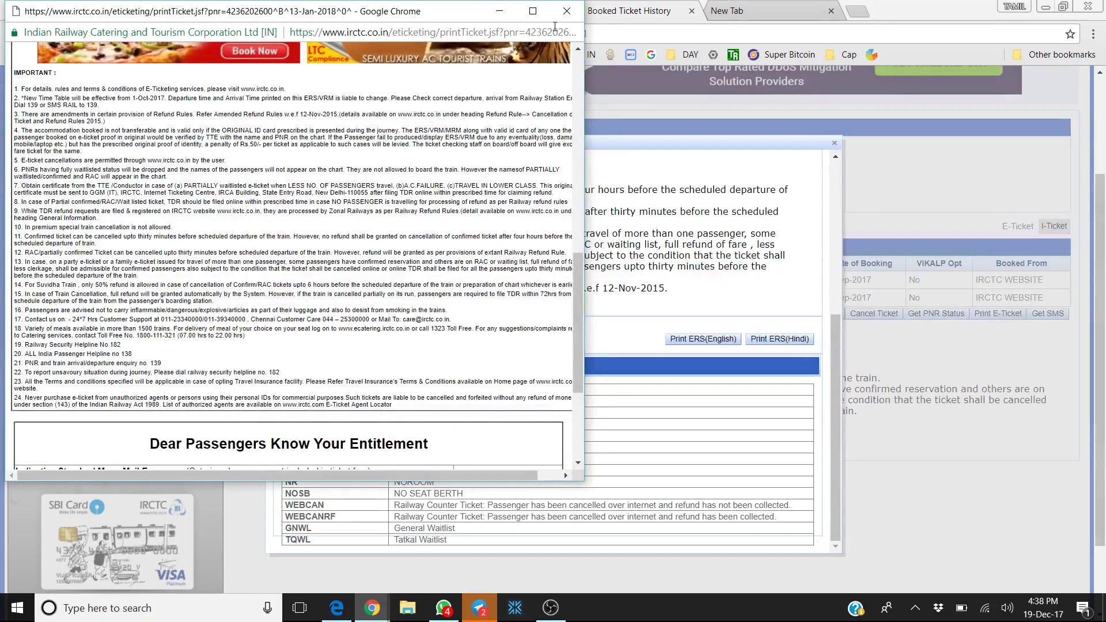
- Open the saved MS TO ALU PDF from the Downloads folder to check it, close it and return to the browser
{"action": "left_click", "coordinate": [499, 14]}
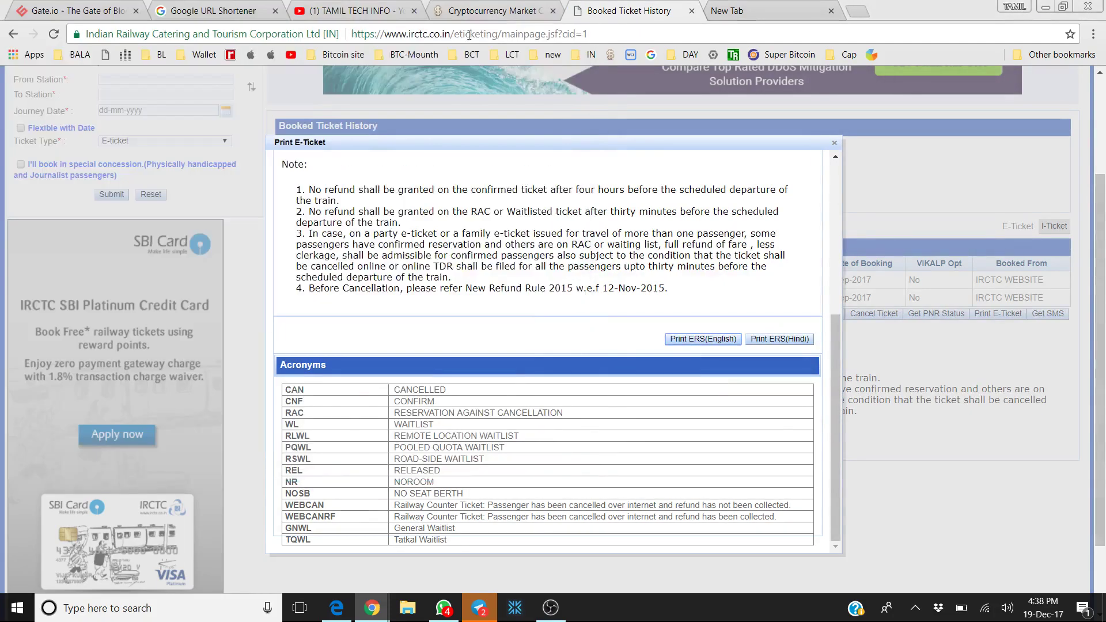
{"action": "left_click", "coordinate": [408, 608]}
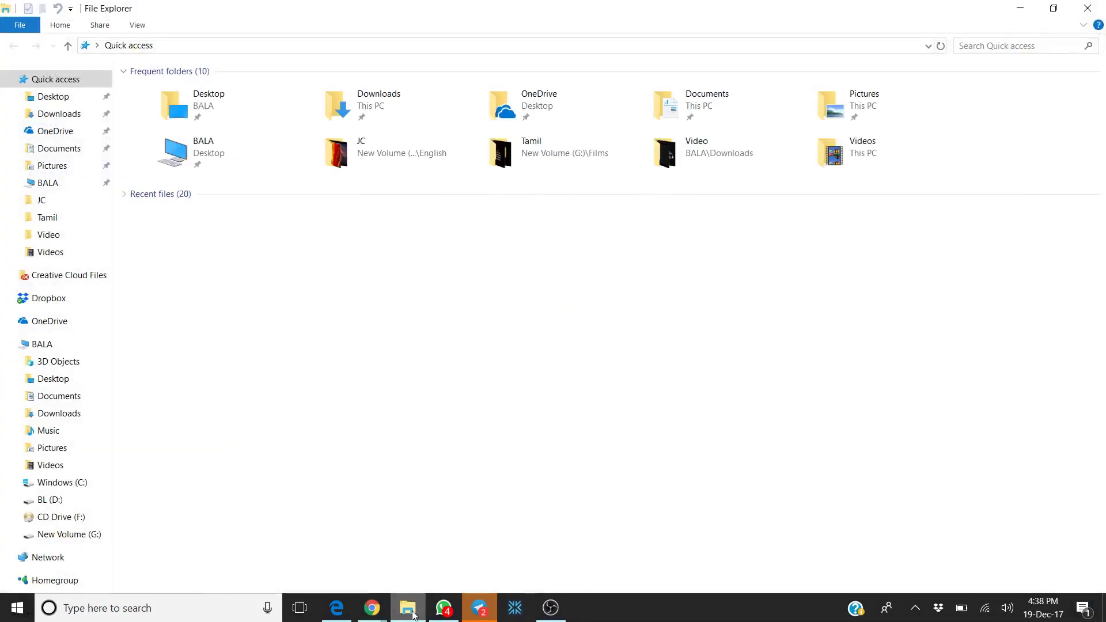
{"action": "left_click", "coordinate": [58, 117]}
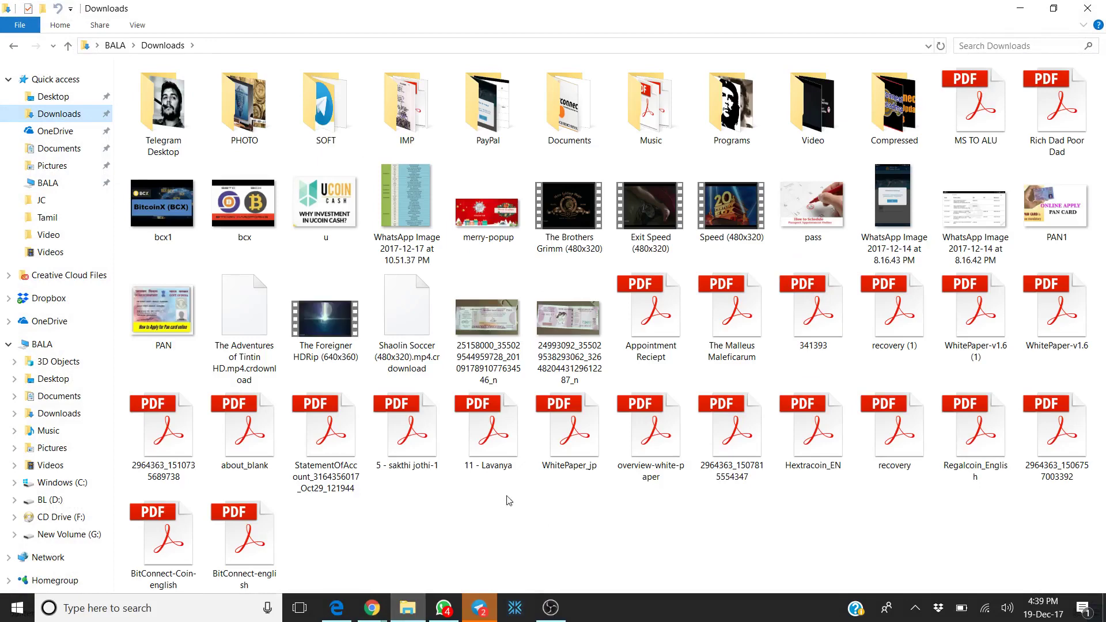
{"action": "double_click", "coordinate": [959, 137]}
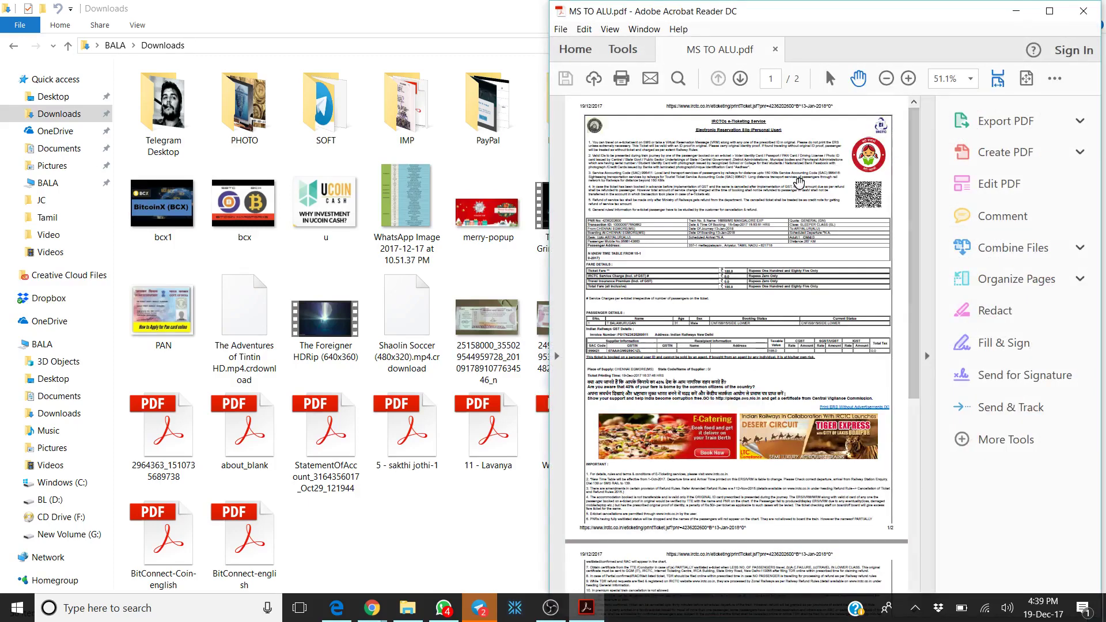
{"action": "left_click", "coordinate": [1084, 11]}
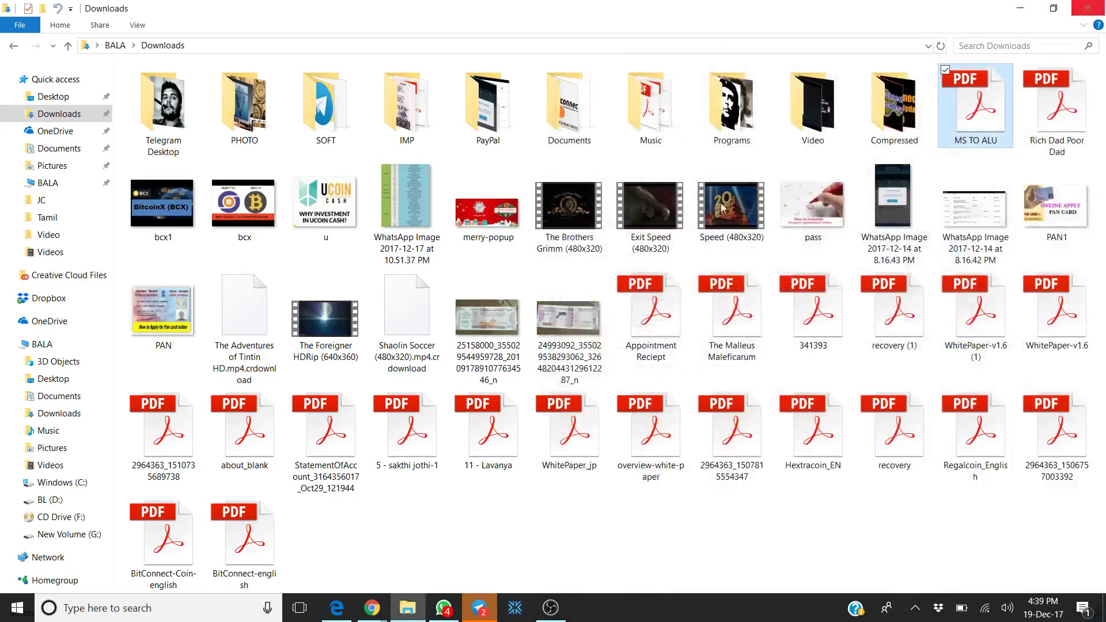
{"action": "left_click", "coordinate": [1023, 8]}
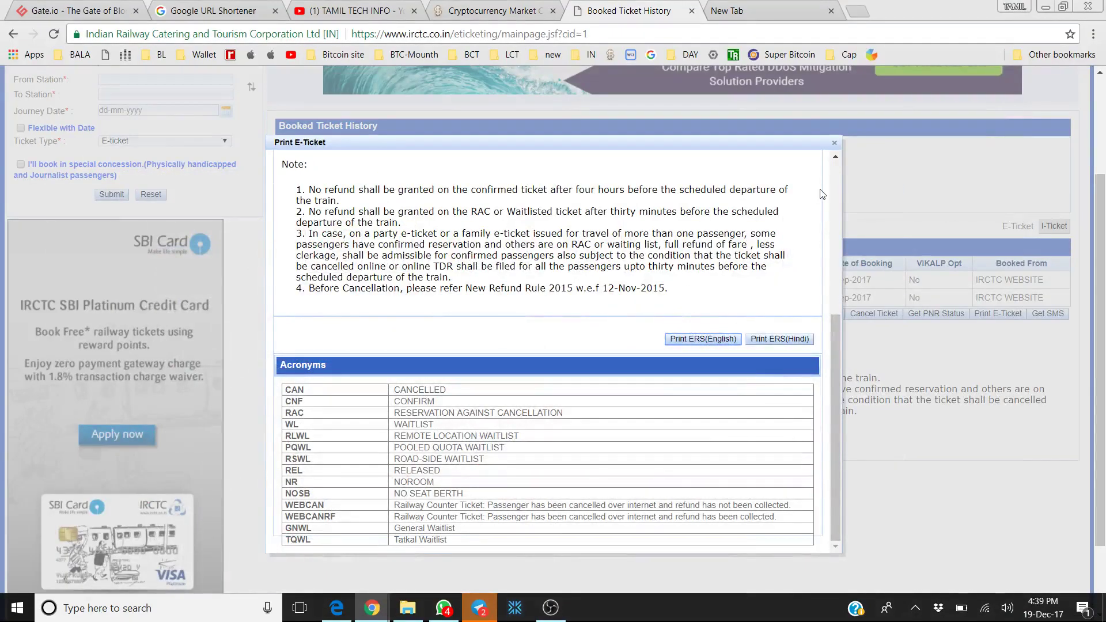
- Close the Print E-Ticket dialog and look over the Booked Ticket History page
{"action": "left_click", "coordinate": [835, 143]}
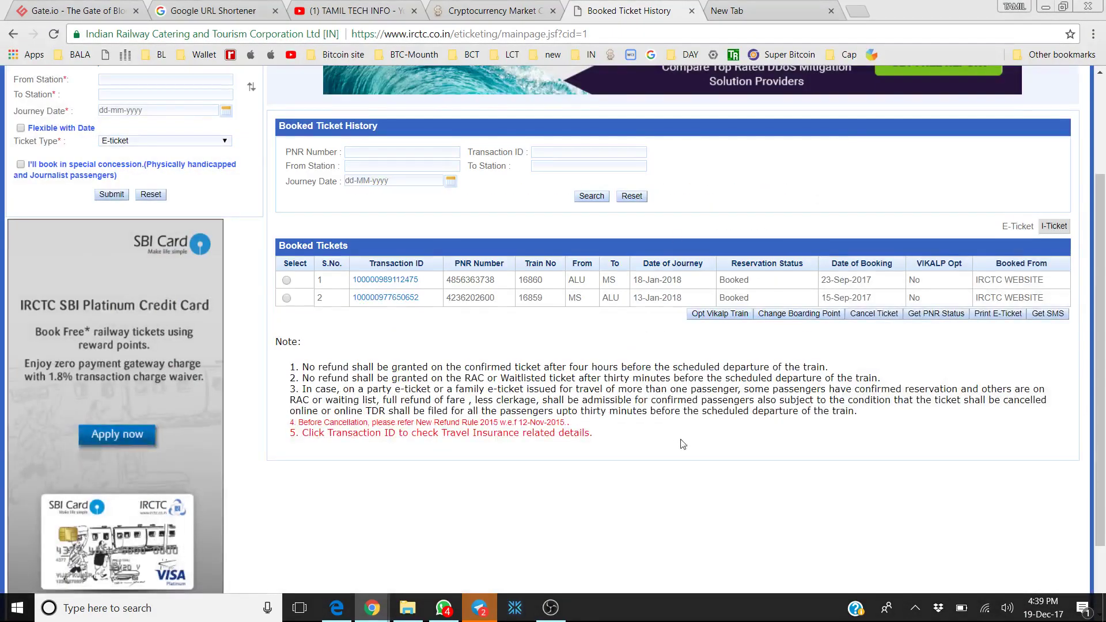
{"action": "scroll", "coordinate": [645, 353], "scroll_direction": "up", "scroll_amount": 3}
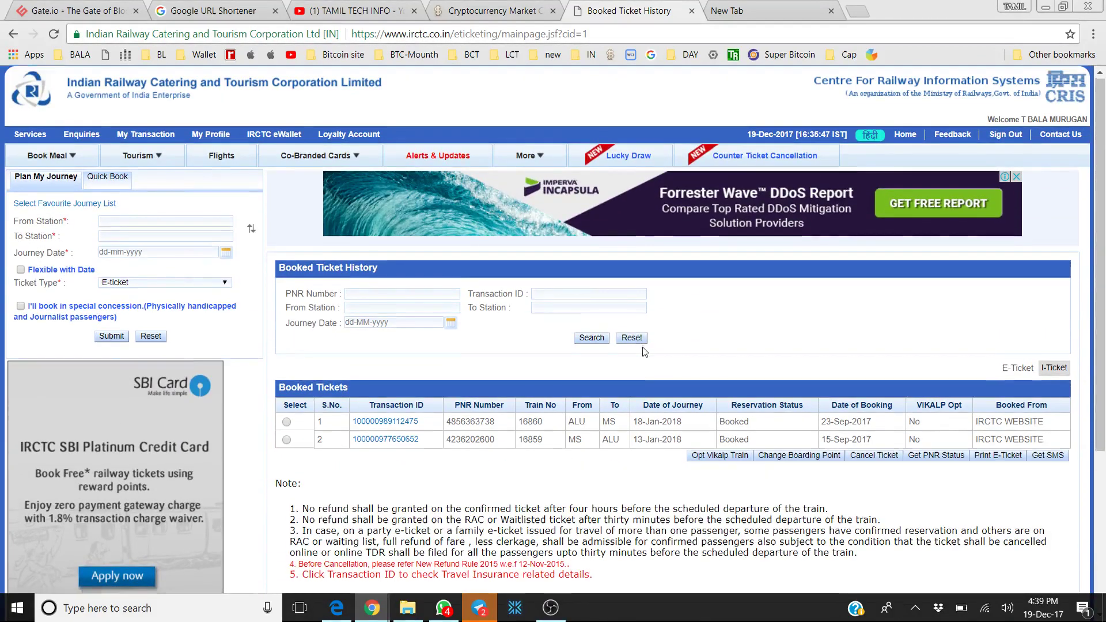
{"action": "scroll", "coordinate": [645, 352], "scroll_direction": "down", "scroll_amount": 4}
{"action": "scroll", "coordinate": [644, 348], "scroll_direction": "up", "scroll_amount": 4}
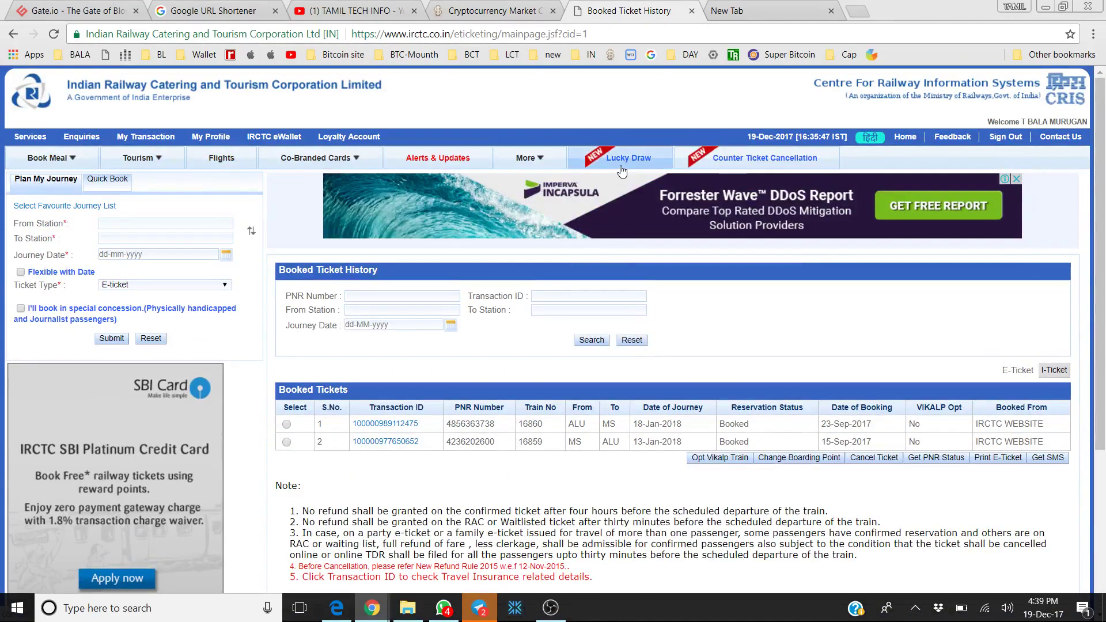
- Open the Lucky Draw scheme document from the IRCTC site and view its monthly scheme description and terms
{"action": "left_click", "coordinate": [621, 163]}
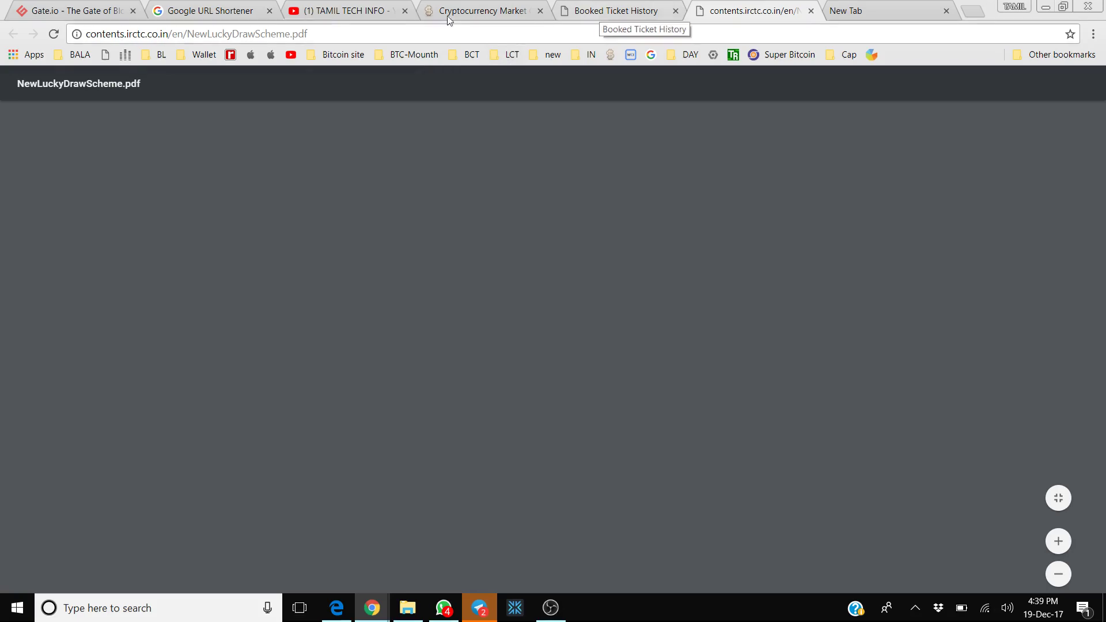
{"action": "left_click", "coordinate": [592, 14]}
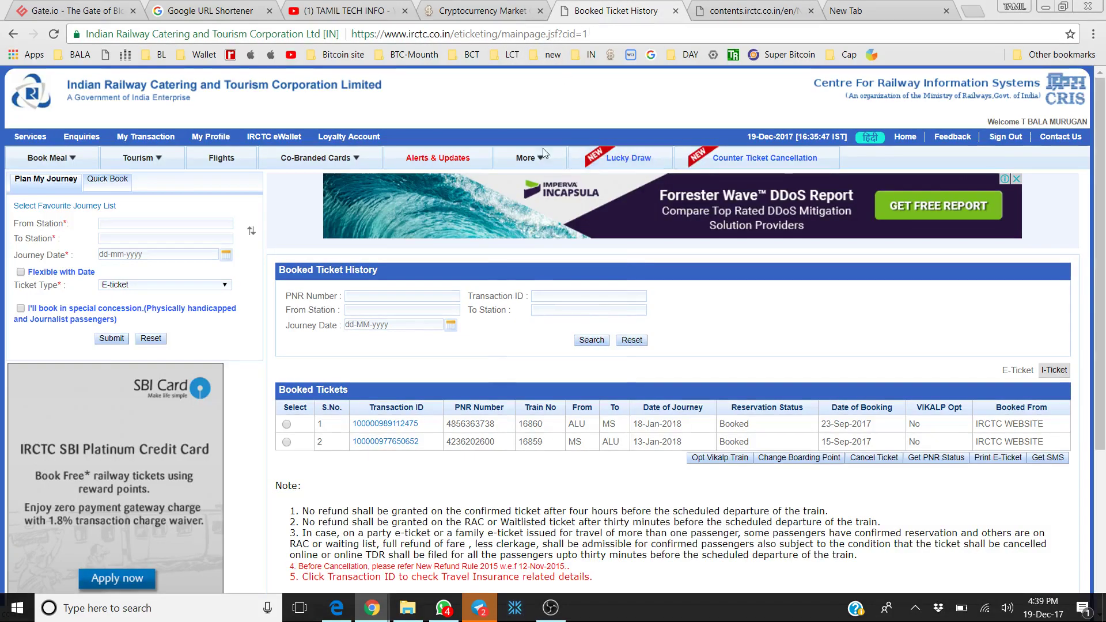
{"action": "key", "text": "XF86MonBrightnessUp"}
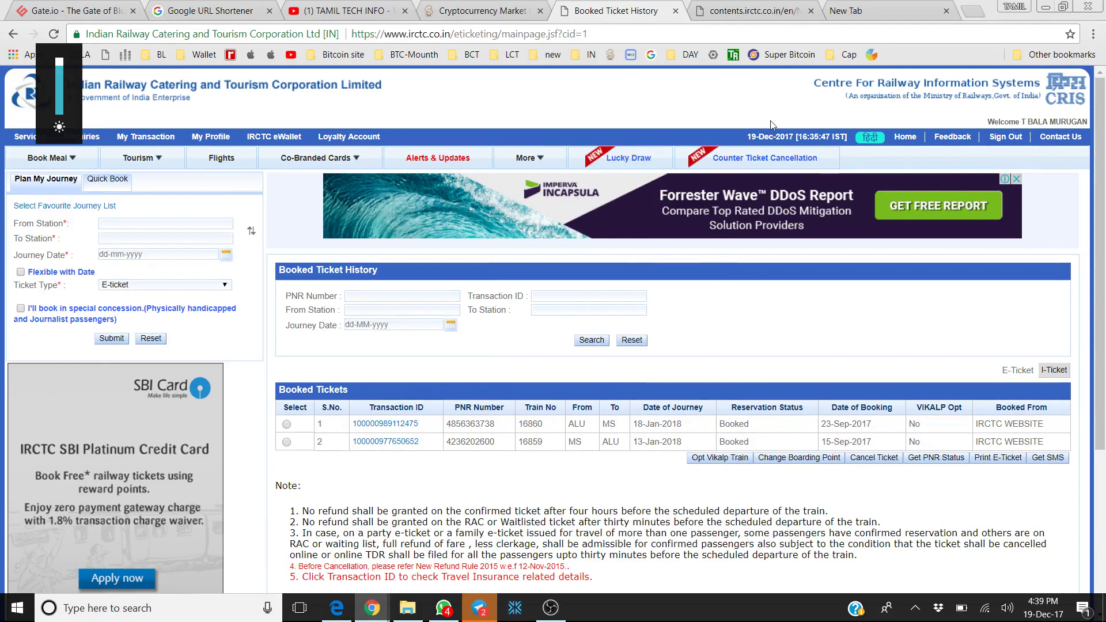
{"action": "left_click", "coordinate": [759, 9]}
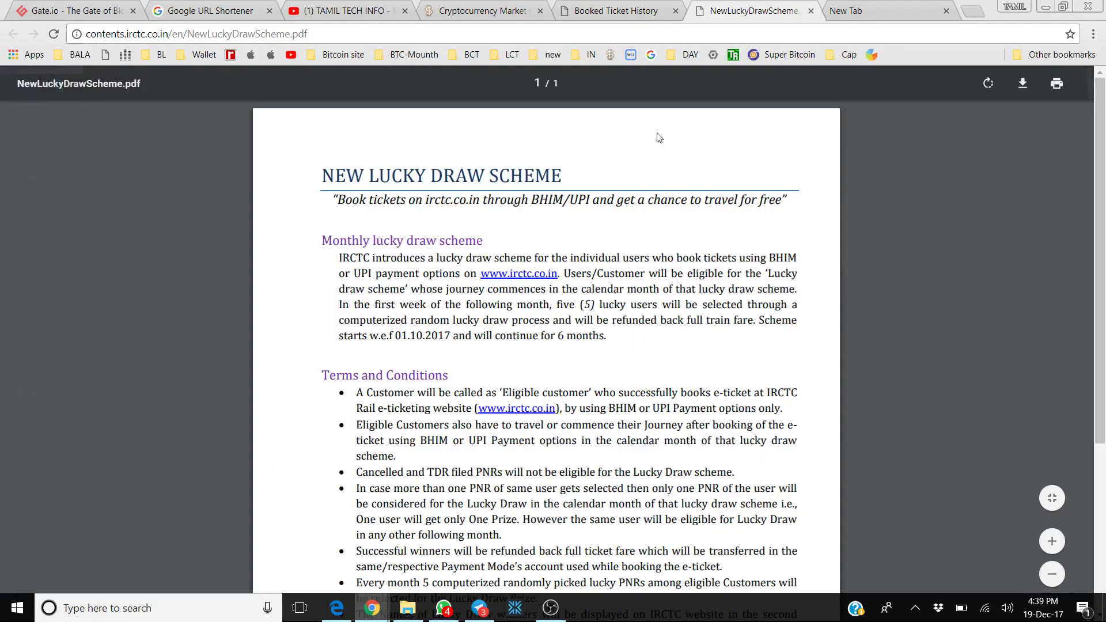
{"action": "left_click", "coordinate": [915, 609]}
{"action": "left_click", "coordinate": [915, 609]}
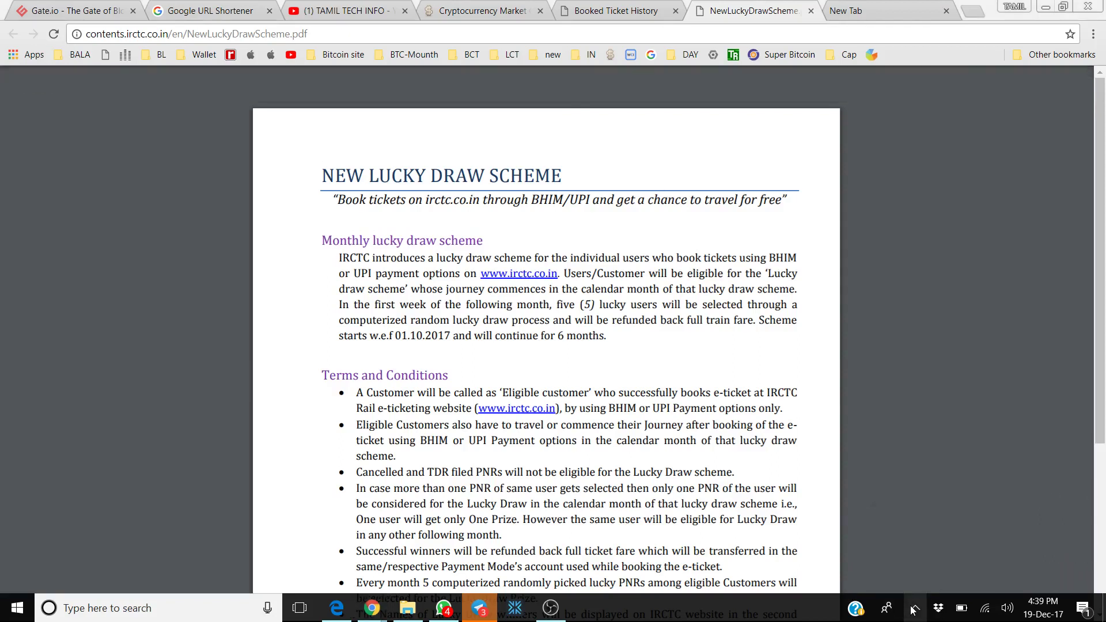